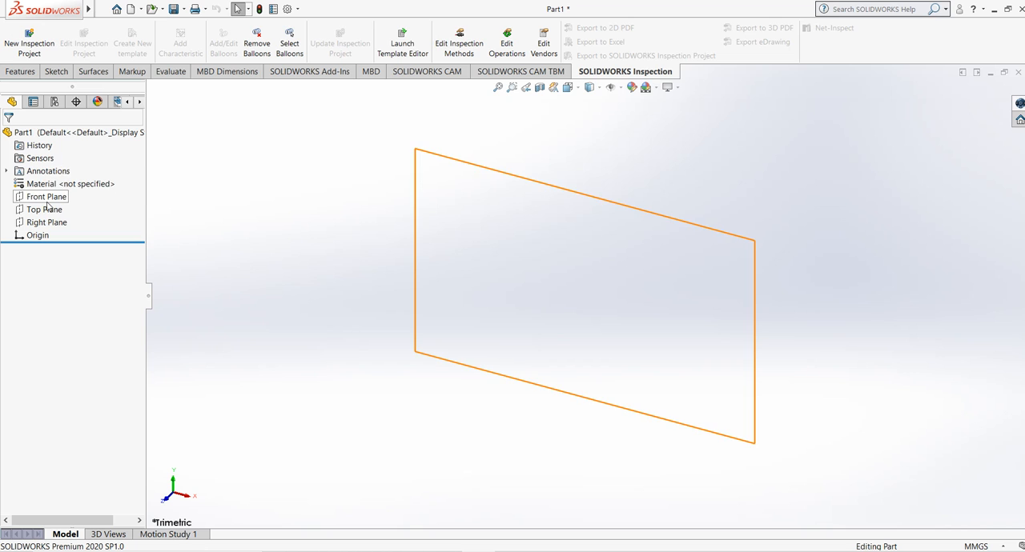
Step: Start a sketch on the Top Plane and draw a center rectangle about 193 mm wide centred on the origin
{"action": "left_click", "coordinate": [44, 211]}
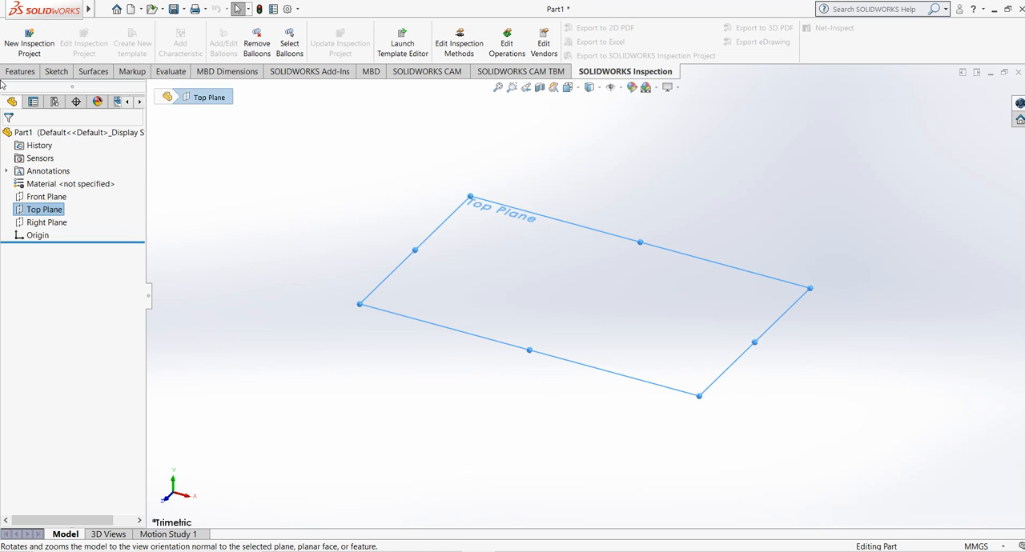
{"action": "left_click", "coordinate": [55, 71]}
{"action": "left_click", "coordinate": [16, 39]}
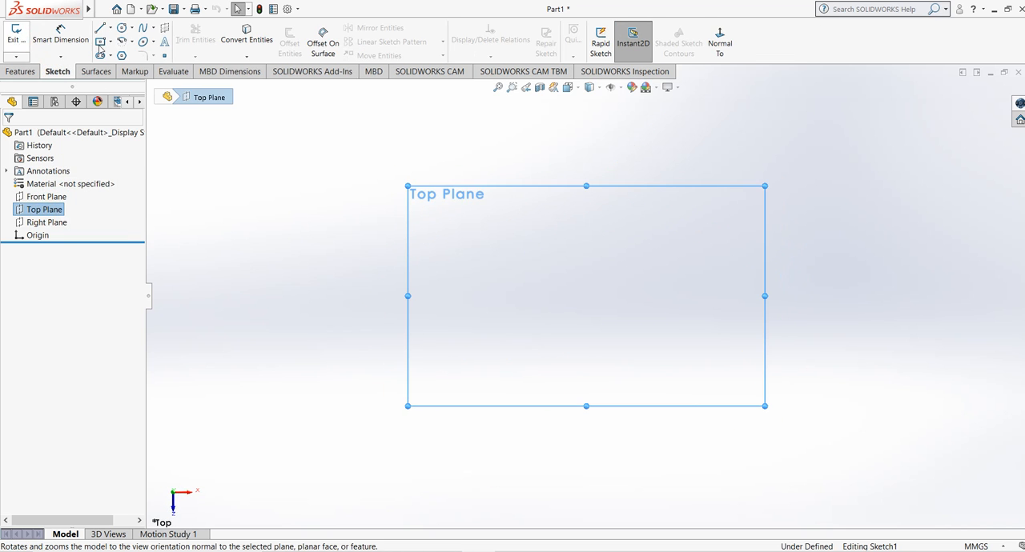
{"action": "left_click", "coordinate": [101, 41]}
{"action": "left_click", "coordinate": [588, 297]}
{"action": "left_click", "coordinate": [782, 392]}
{"action": "right_click", "coordinate": [572, 197]}
{"action": "left_click", "coordinate": [597, 206]}
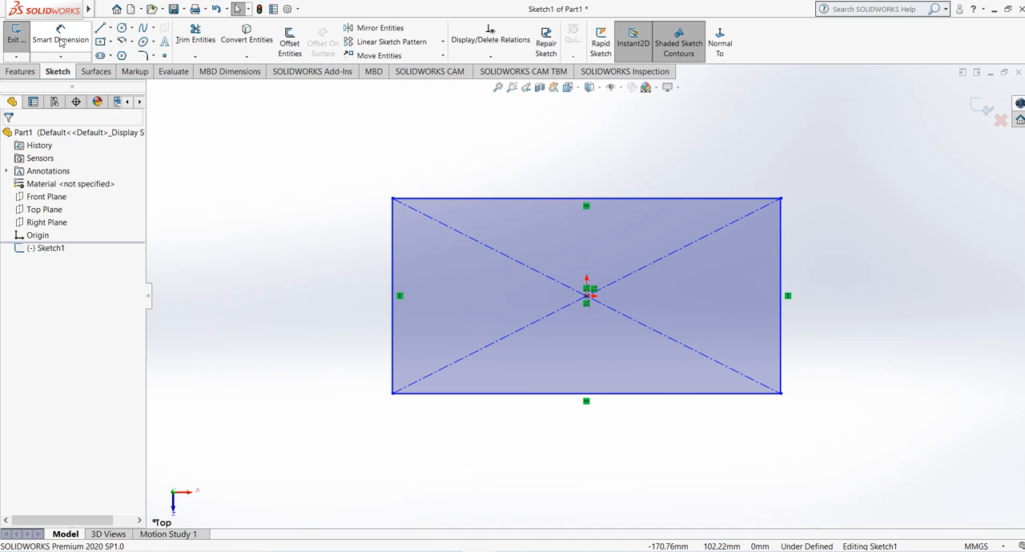
Step: Dimension the rectangle's horizontal edge to 300 mm
{"action": "left_click", "coordinate": [61, 39]}
{"action": "left_click", "coordinate": [573, 199]}
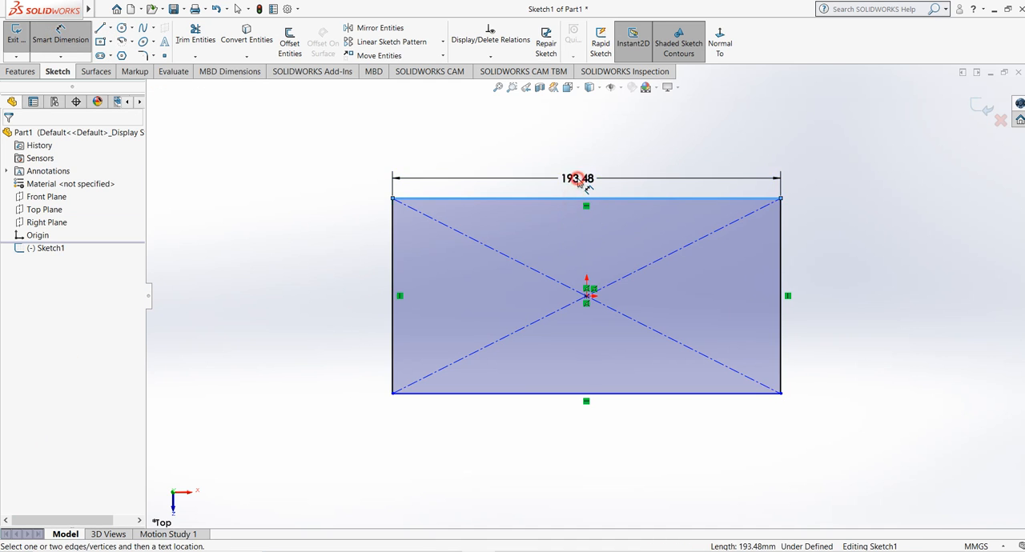
{"action": "left_click", "coordinate": [579, 177]}
{"action": "type", "text": "200"}
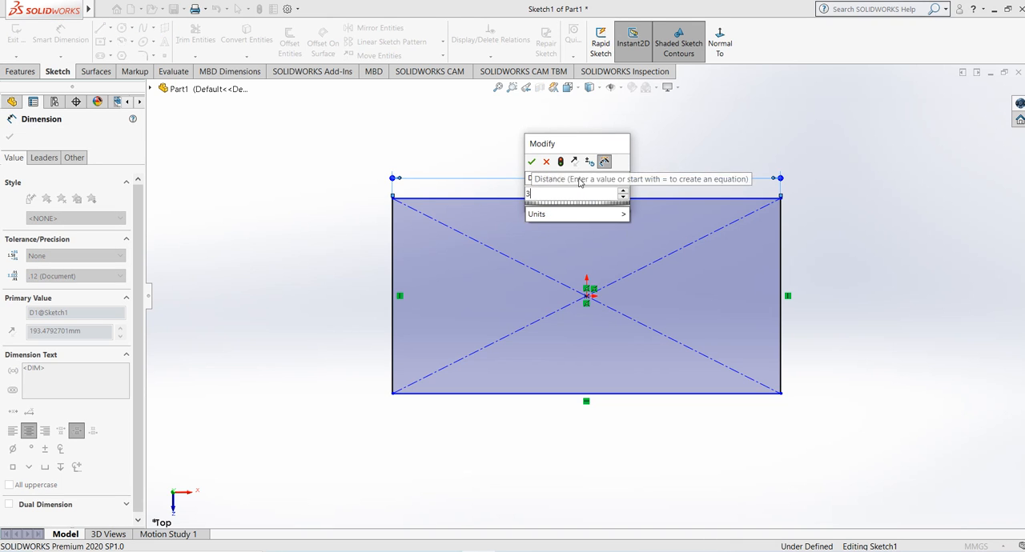
{"action": "key", "text": "Return"}
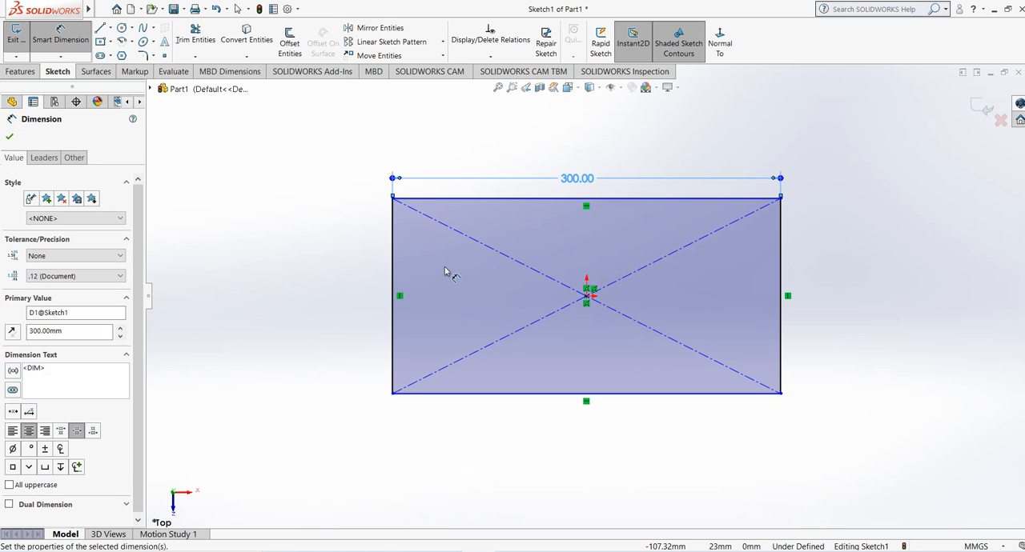
Step: Dimension the rectangle's vertical edge to 150 mm and close the sketch
{"action": "left_click", "coordinate": [394, 267]}
{"action": "left_click", "coordinate": [350, 296]}
{"action": "type", "text": "150"}
{"action": "key", "text": "Return"}
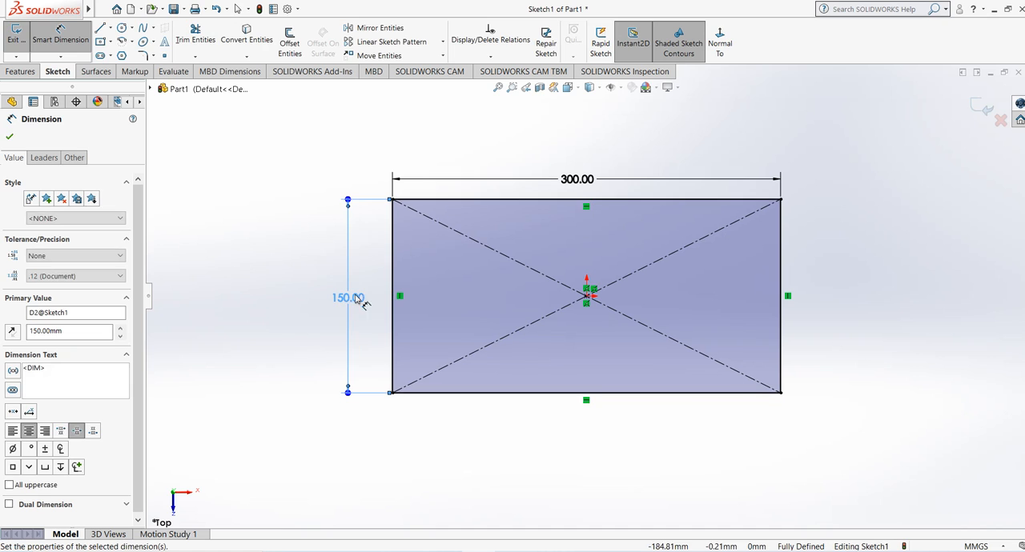
{"action": "left_click", "coordinate": [982, 109]}
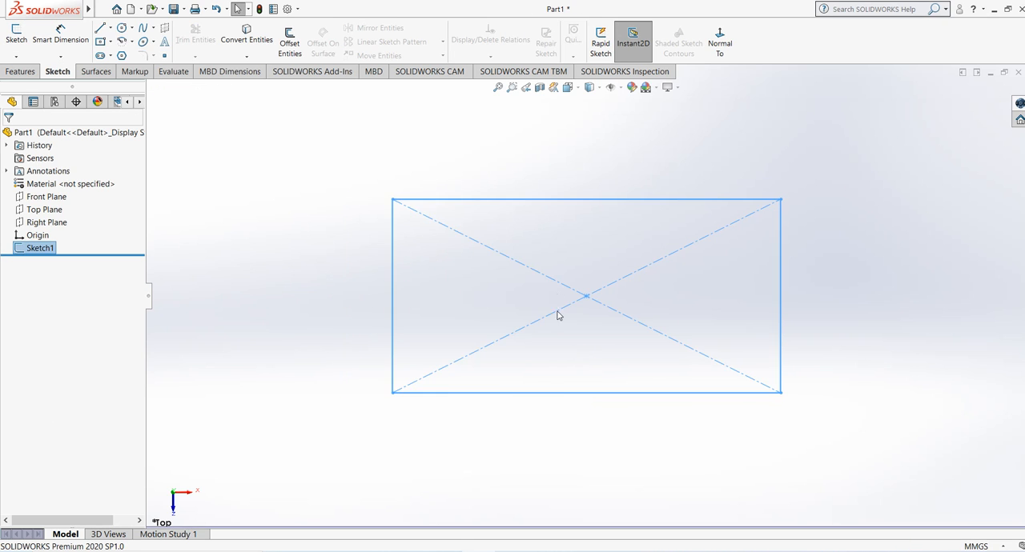
Step: Extrude the rectangle sketch as a blind boss 20 mm deep to make the base plate
{"action": "left_click", "coordinate": [20, 71]}
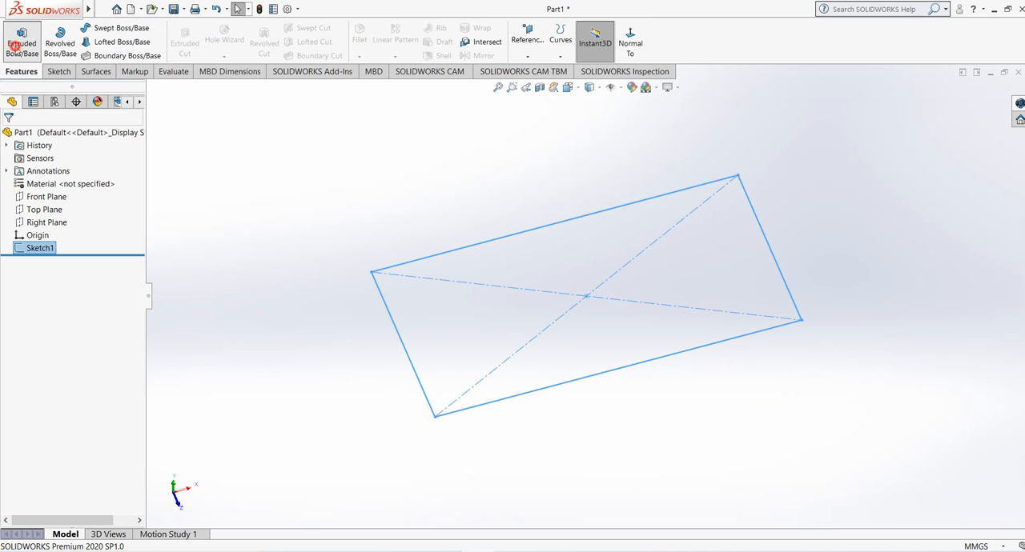
{"action": "left_click", "coordinate": [22, 43]}
{"action": "left_click", "coordinate": [129, 257]}
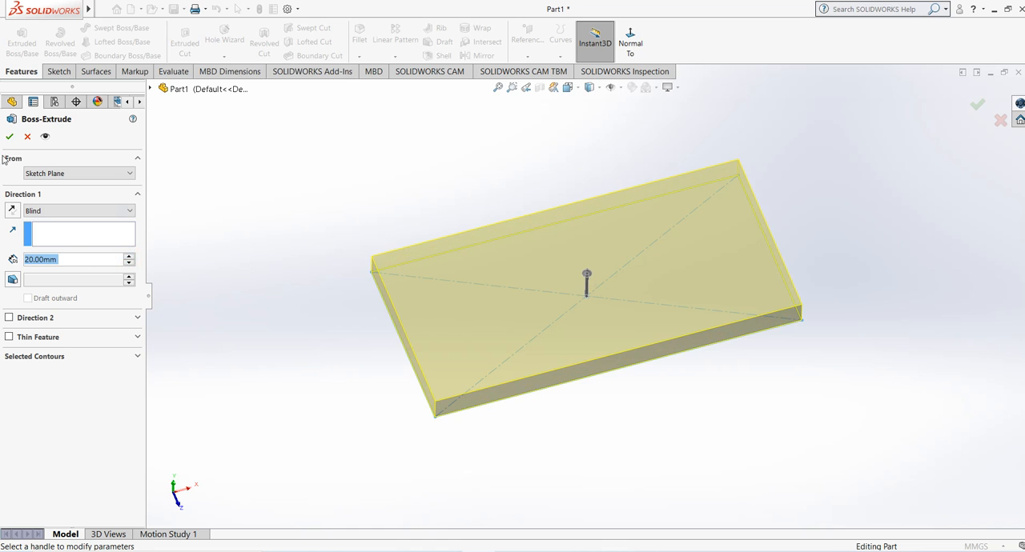
{"action": "left_click", "coordinate": [10, 136]}
{"action": "left_click", "coordinate": [517, 142]}
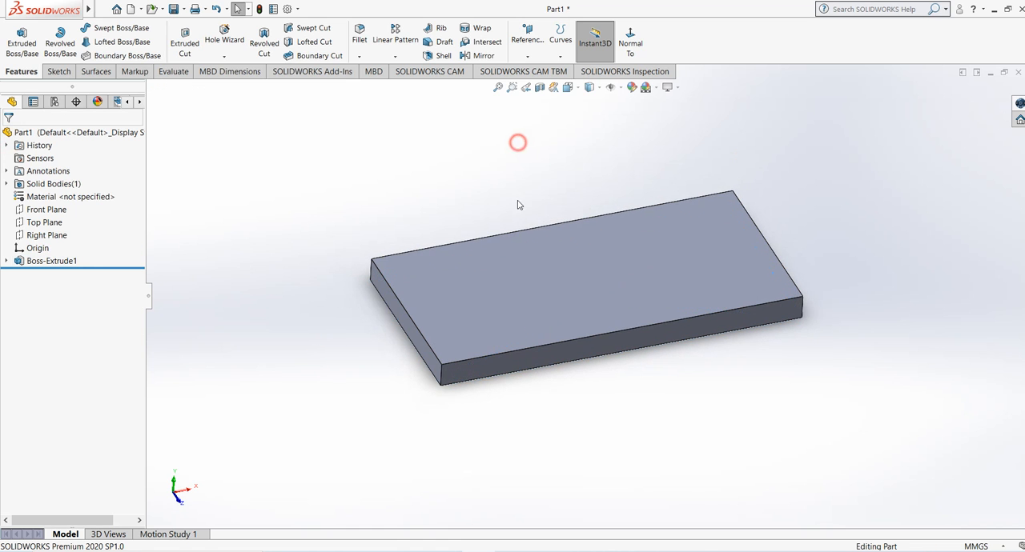
Step: Sketch a narrow center rectangle on the plate's upper face near its left end, parallel to the short edge, and close the sketch
{"action": "scroll", "coordinate": [504, 212], "scroll_direction": "up", "scroll_amount": 2}
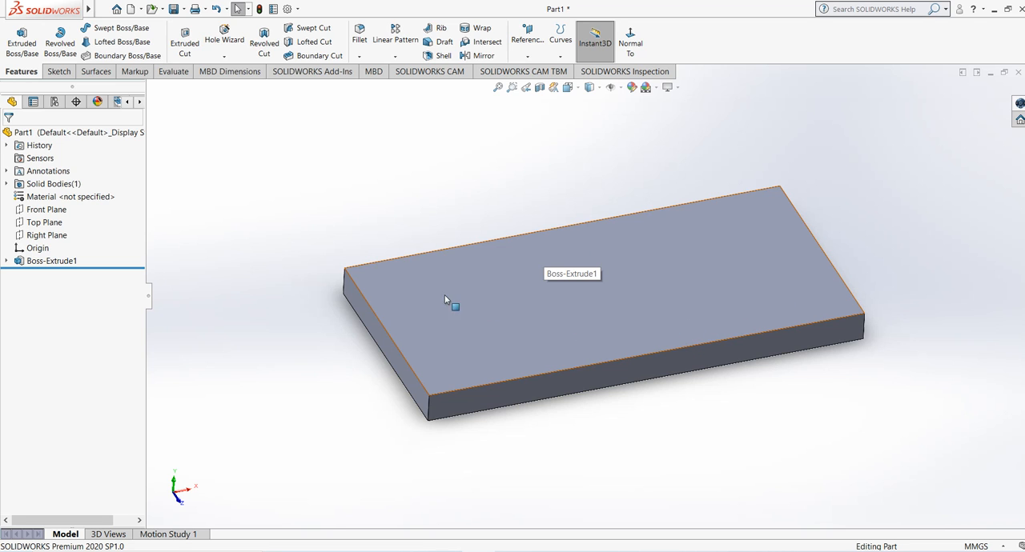
{"action": "left_click", "coordinate": [467, 329]}
{"action": "left_click", "coordinate": [56, 72]}
{"action": "left_click", "coordinate": [17, 40]}
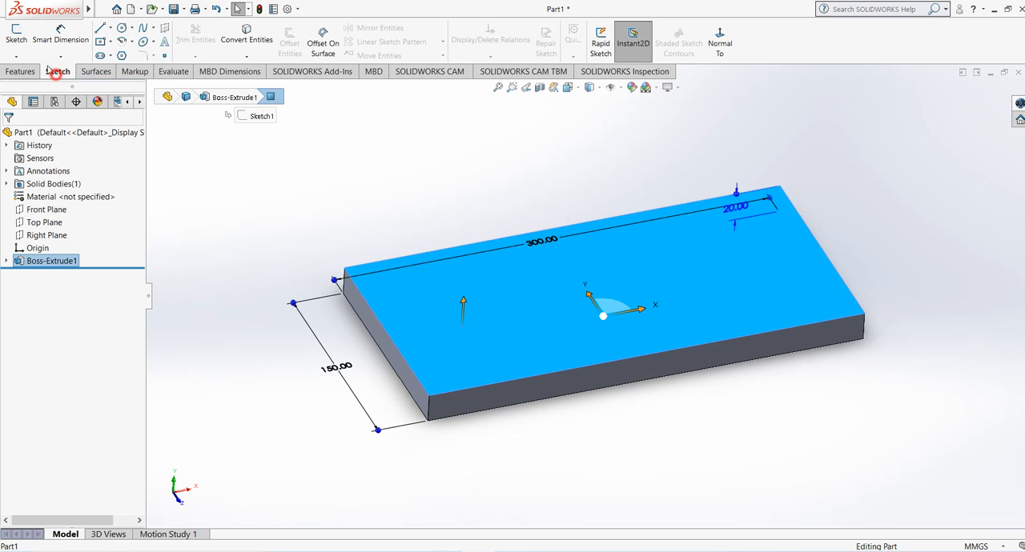
{"action": "left_click", "coordinate": [99, 41]}
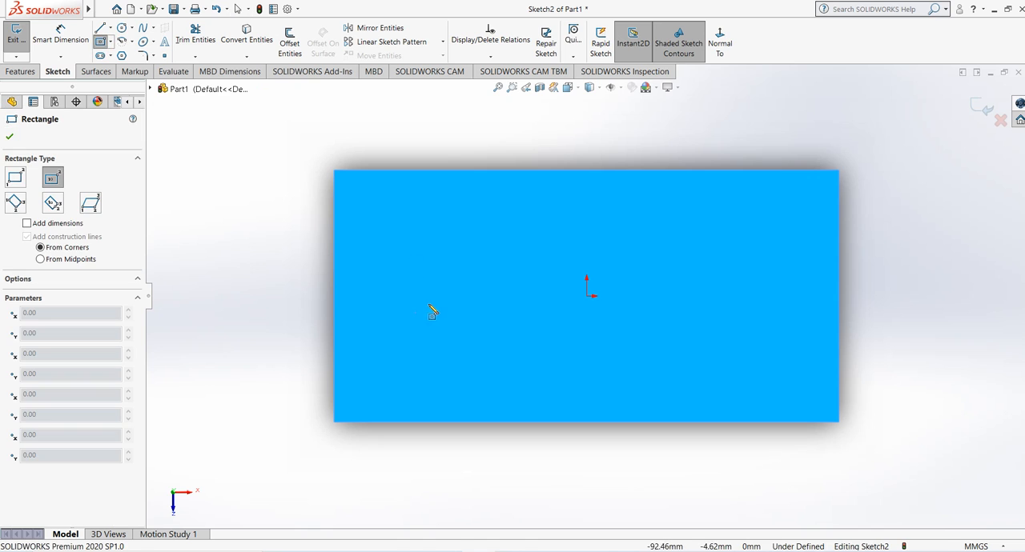
{"action": "mouse_move", "coordinate": [384, 210]}
{"action": "left_mouse_down"}
{"action": "mouse_move", "coordinate": [435, 393]}
{"action": "mouse_move", "coordinate": [431, 383]}
{"action": "left_mouse_up"}
{"action": "right_click", "coordinate": [259, 251]}
{"action": "left_click", "coordinate": [258, 247]}
{"action": "left_click", "coordinate": [981, 105]}
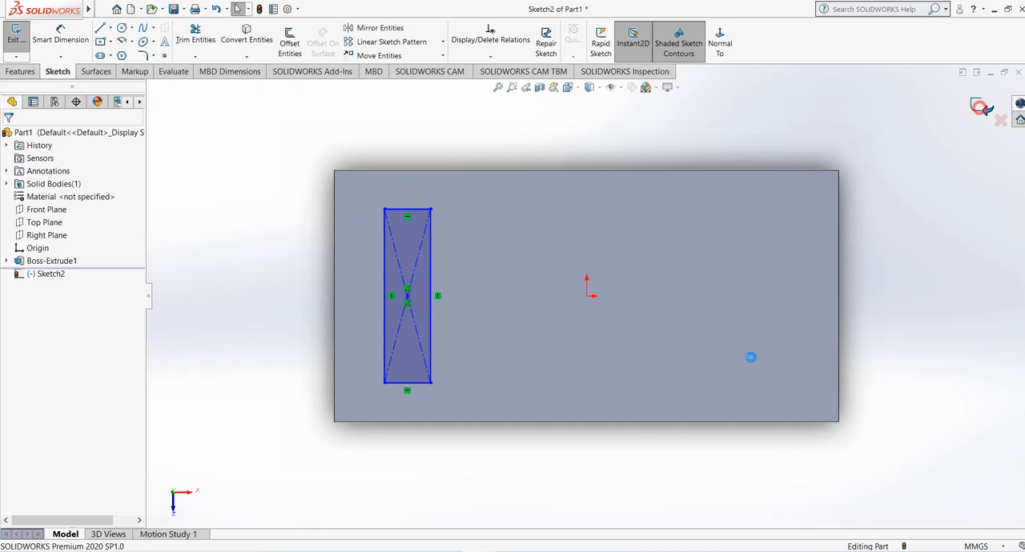
Step: Extrude the narrow rectangle 88 mm upward as a blind boss merged with the plate
{"action": "left_click", "coordinate": [22, 71]}
{"action": "left_click", "coordinate": [27, 48]}
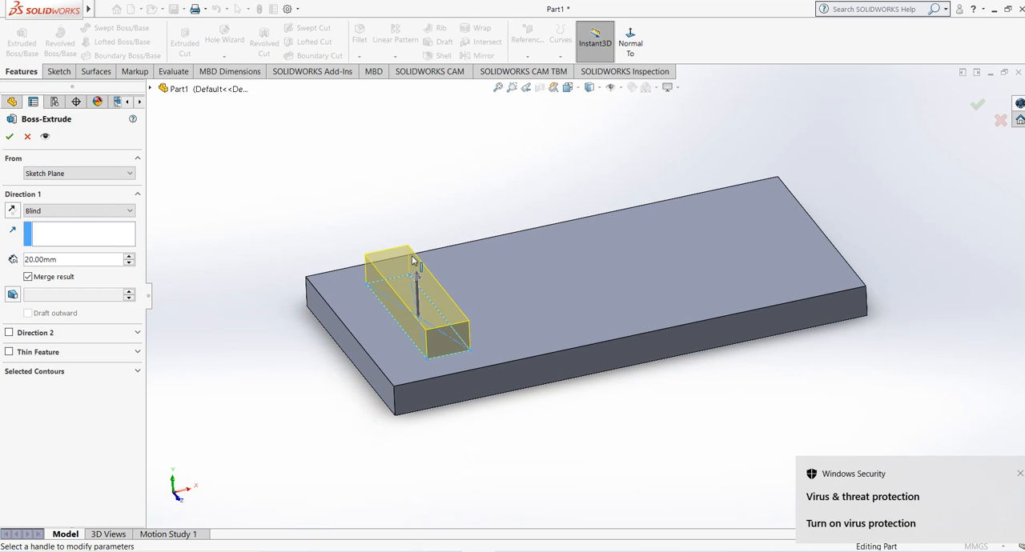
{"action": "left_click_drag", "start_coordinate": [412, 251], "coordinate": [393, 209]}
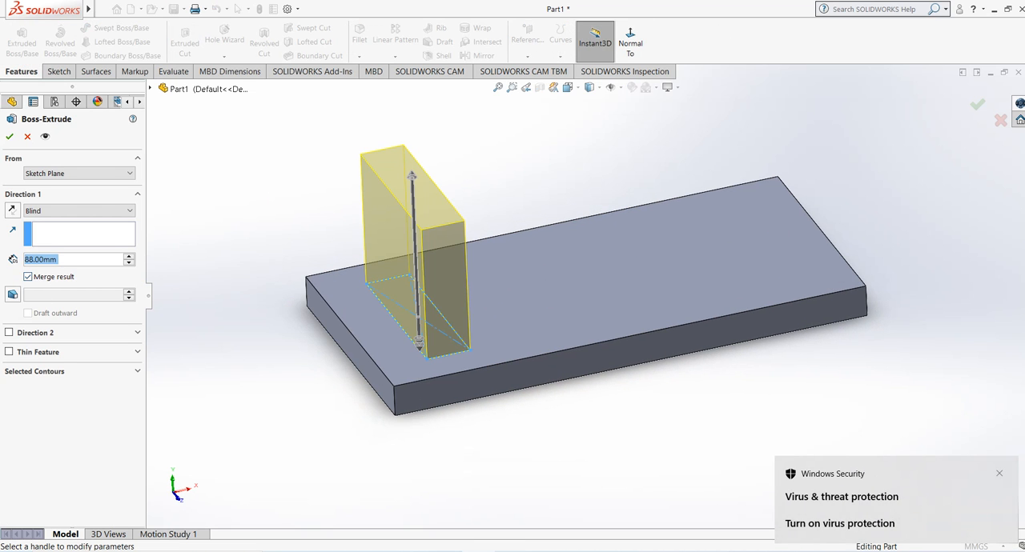
{"action": "left_click", "coordinate": [1000, 474]}
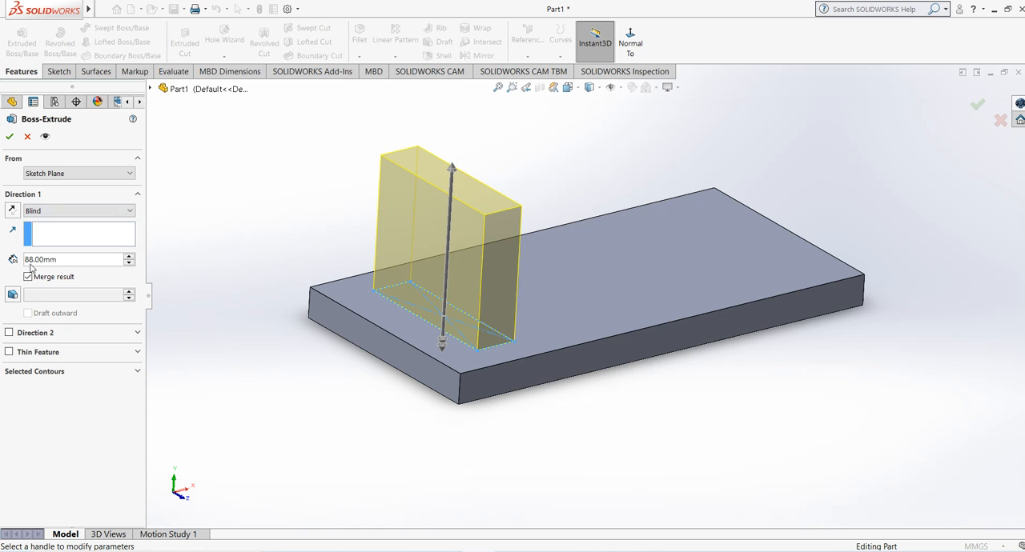
{"action": "left_click", "coordinate": [7, 134]}
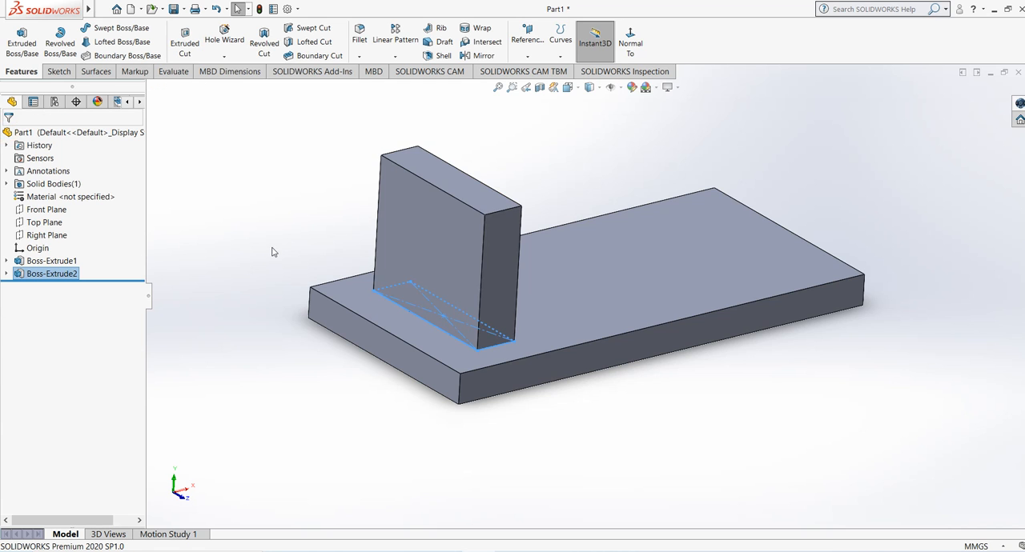
{"action": "middle_click_drag", "start_coordinate": [273, 250], "coordinate": [265, 228]}
{"action": "left_click", "coordinate": [265, 228]}
Step: Examine the upright block, the plate's upper face and the part's Front, Top and Right planes
{"action": "scroll", "coordinate": [627, 243], "scroll_direction": "up", "scroll_amount": 5}
{"action": "scroll", "coordinate": [606, 216], "scroll_direction": "down", "scroll_amount": 6}
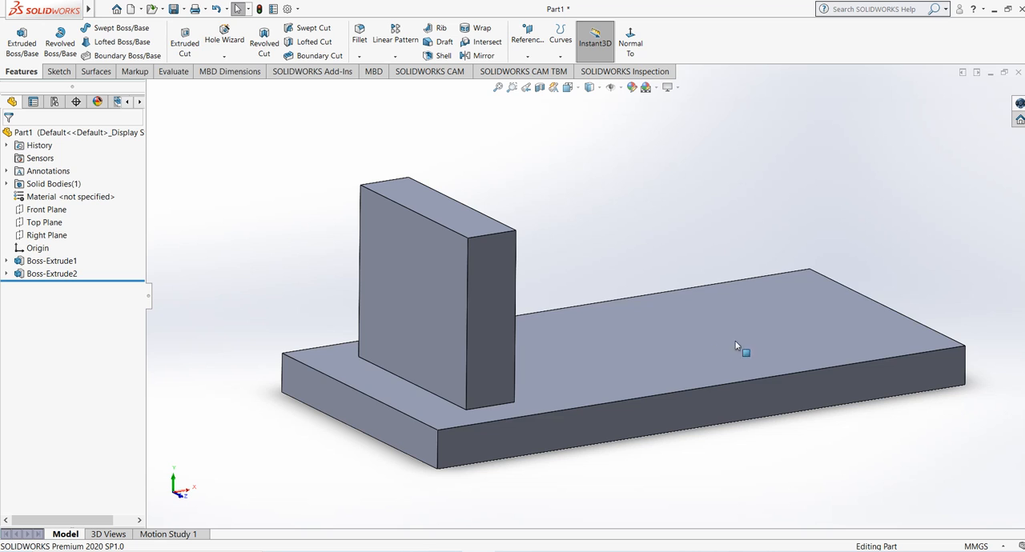
{"action": "left_click", "coordinate": [421, 273]}
{"action": "left_click", "coordinate": [625, 387]}
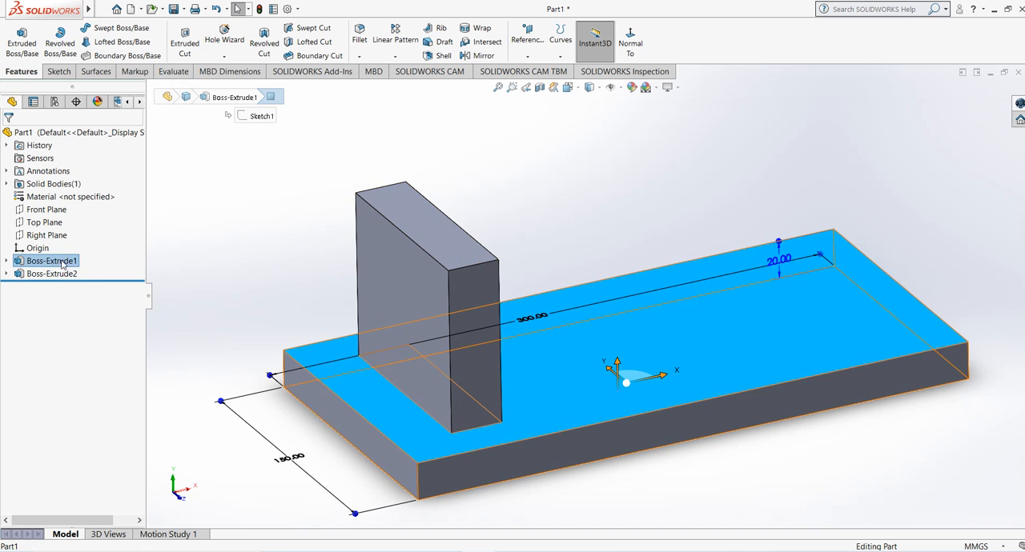
{"action": "left_click", "coordinate": [275, 251]}
{"action": "middle_click_drag", "start_coordinate": [333, 252], "coordinate": [336, 260]}
{"action": "left_click", "coordinate": [40, 210]}
{"action": "left_click", "coordinate": [40, 222]}
{"action": "left_click", "coordinate": [40, 235]}
{"action": "left_click", "coordinate": [274, 248]}
{"action": "middle_click_drag", "start_coordinate": [275, 247], "coordinate": [270, 229]}
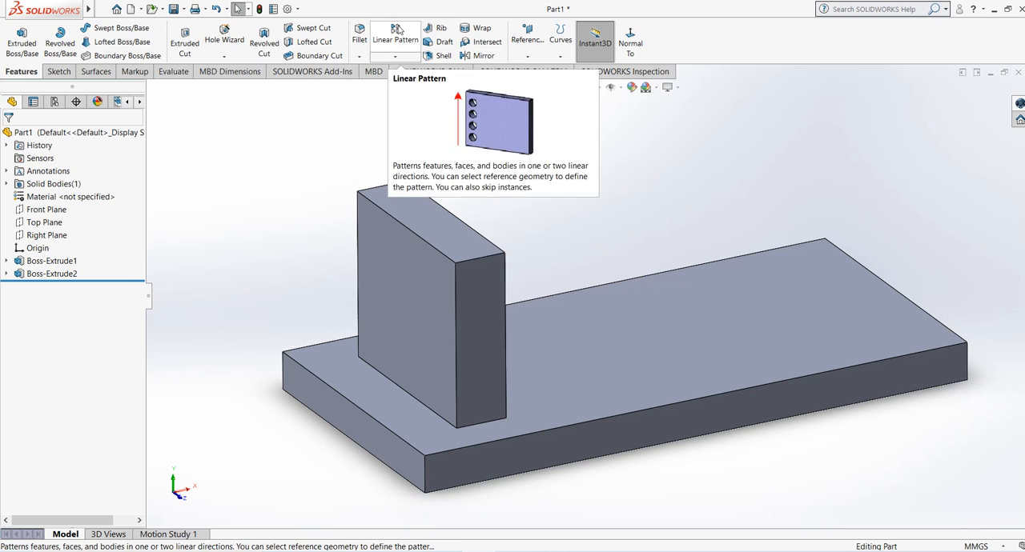
Step: Start a Mirror feature and choose the Right Plane as its mirror plane
{"action": "left_click", "coordinate": [393, 59]}
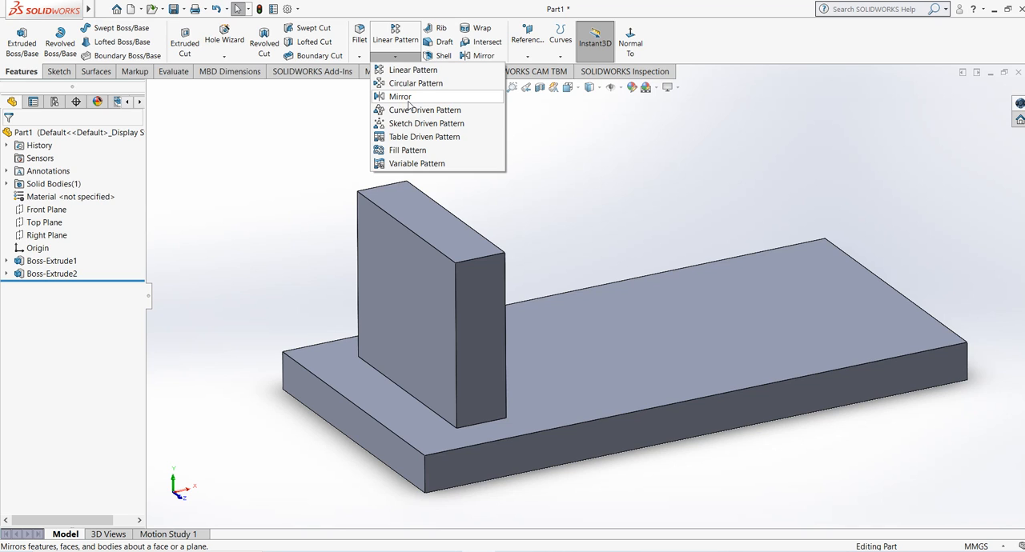
{"action": "left_click", "coordinate": [398, 59]}
{"action": "left_click", "coordinate": [398, 58]}
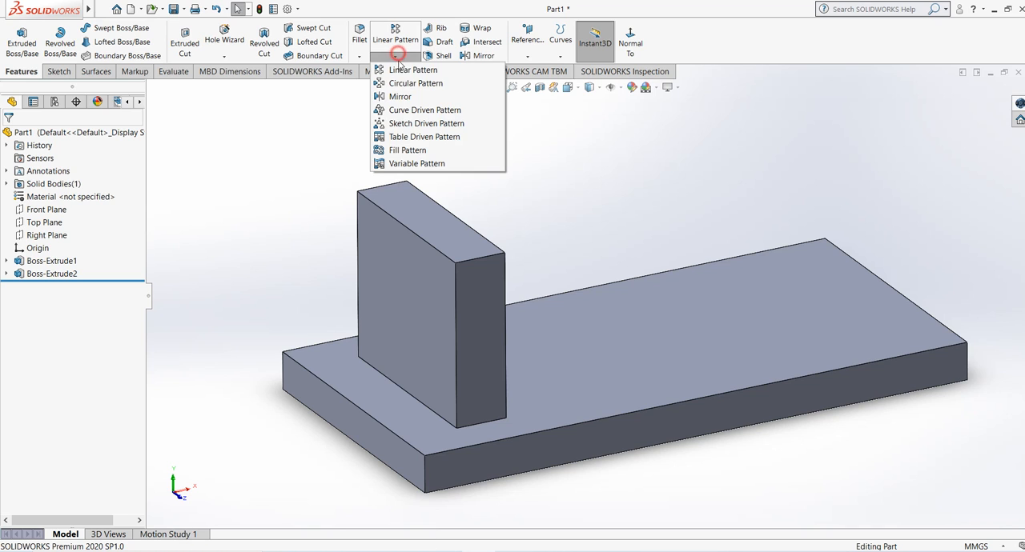
{"action": "left_click", "coordinate": [400, 97]}
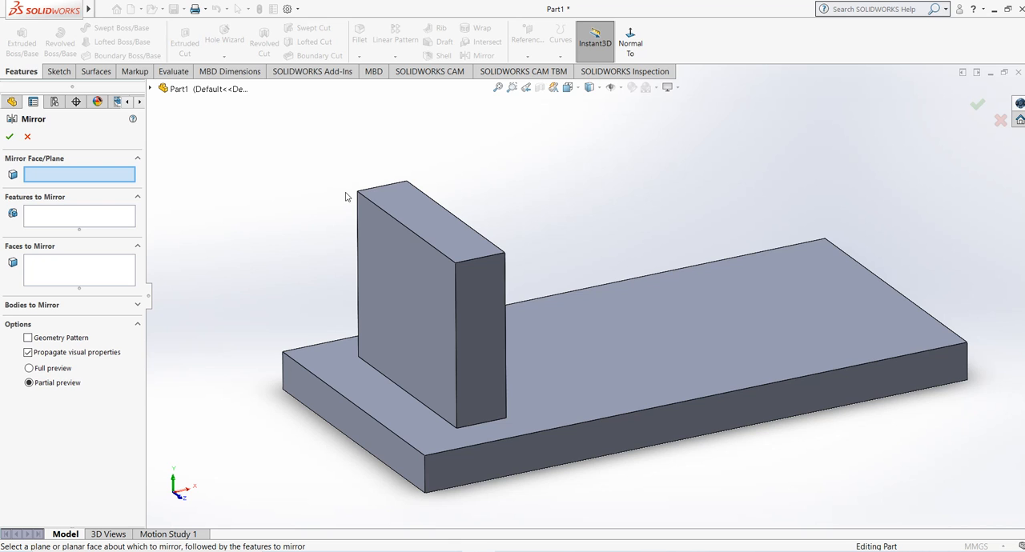
{"action": "mouse_move", "coordinate": [443, 243]}
{"action": "middle_mouse_down"}
{"action": "mouse_move", "coordinate": [451, 238]}
{"action": "mouse_move", "coordinate": [427, 248]}
{"action": "middle_mouse_up"}
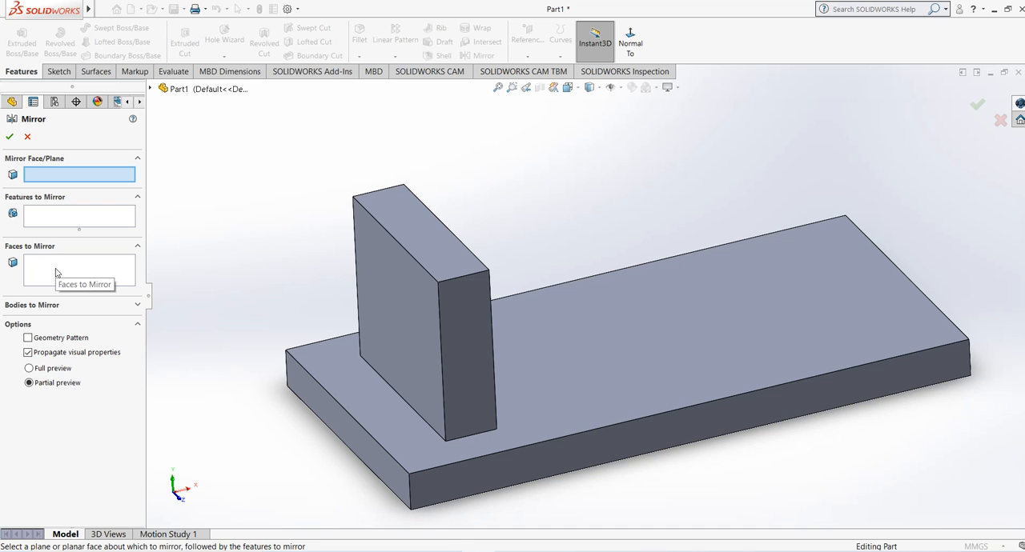
{"action": "left_click", "coordinate": [49, 305]}
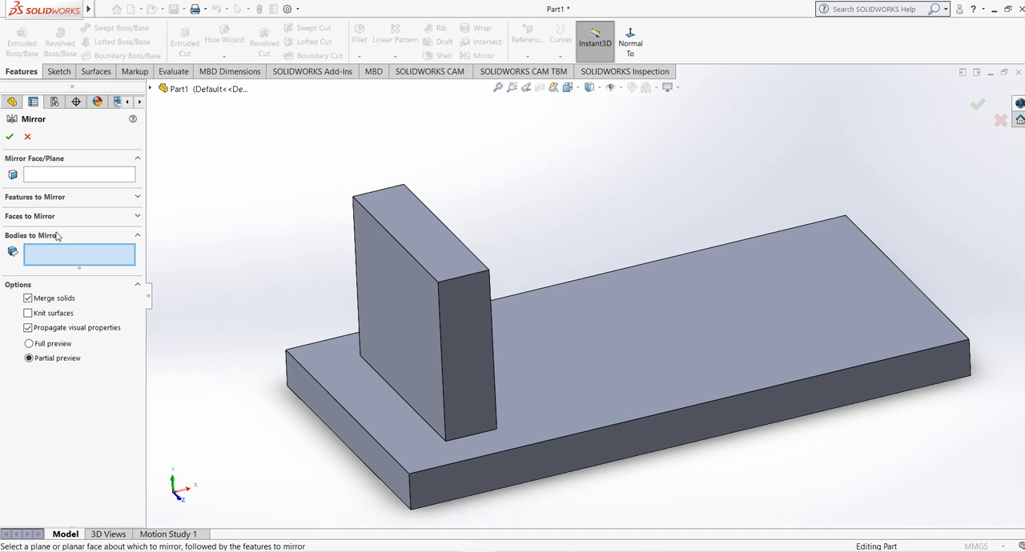
{"action": "left_click", "coordinate": [66, 200]}
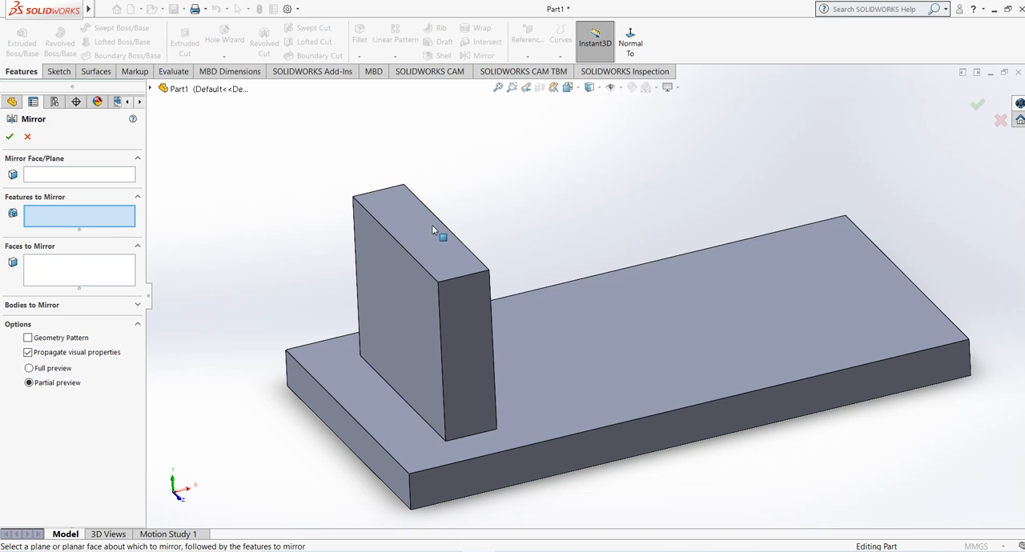
{"action": "middle_click_drag", "start_coordinate": [585, 329], "coordinate": [569, 300]}
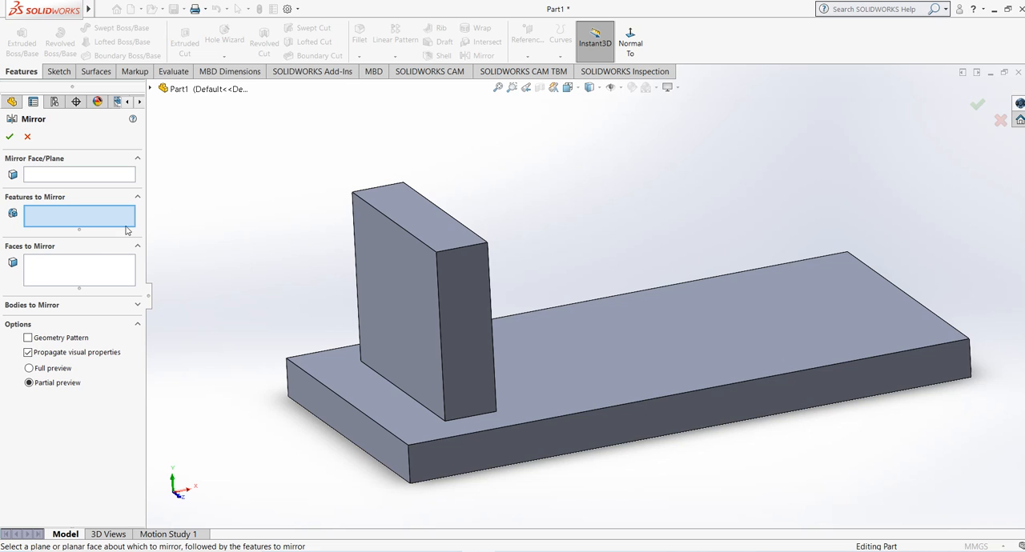
{"action": "left_click", "coordinate": [73, 175]}
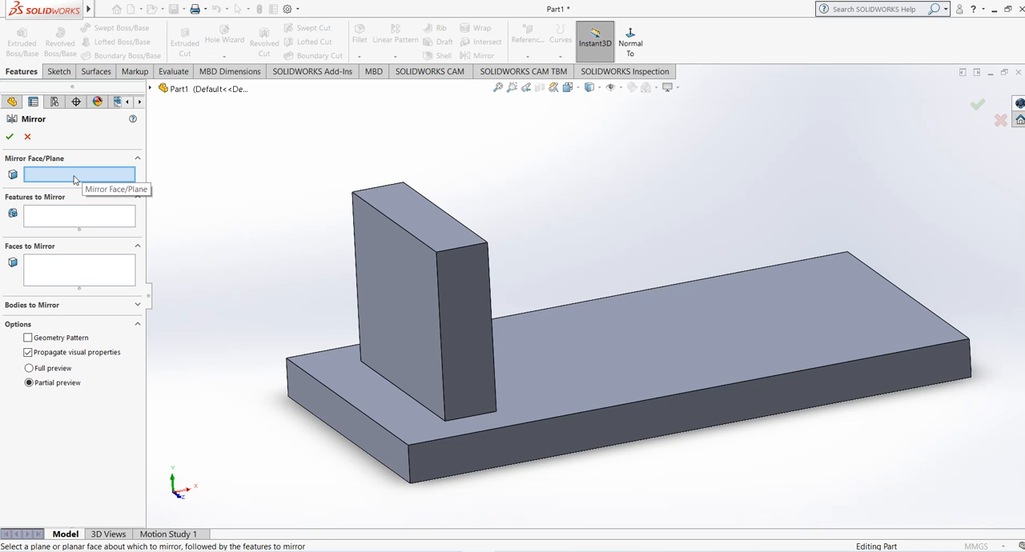
{"action": "scroll", "coordinate": [205, 306], "scroll_direction": "up", "scroll_amount": 1}
{"action": "mouse_move", "coordinate": [811, 231]}
{"action": "middle_mouse_down"}
{"action": "mouse_move", "coordinate": [819, 217]}
{"action": "mouse_move", "coordinate": [810, 231]}
{"action": "mouse_move", "coordinate": [823, 239]}
{"action": "middle_mouse_up"}
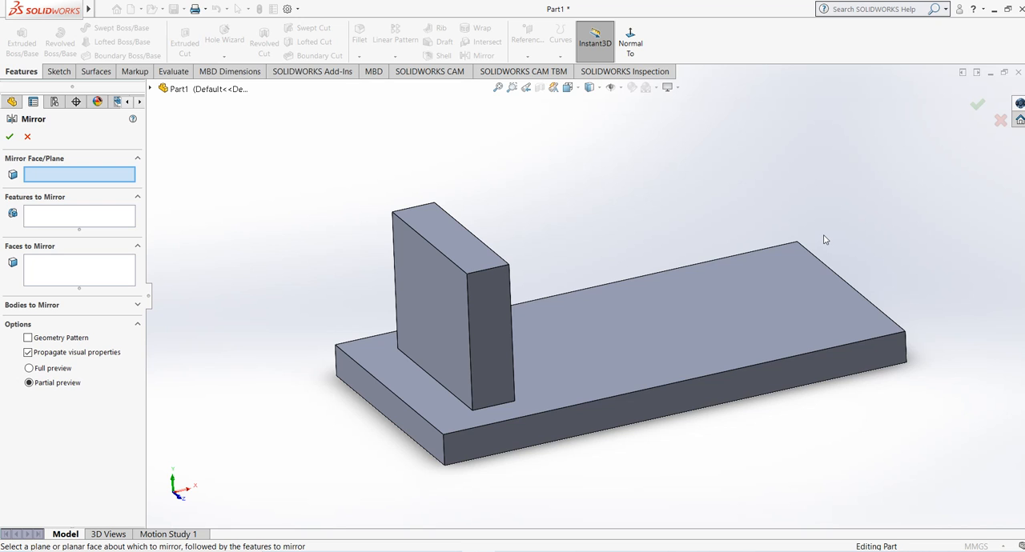
{"action": "mouse_move", "coordinate": [911, 285]}
{"action": "middle_mouse_down"}
{"action": "mouse_move", "coordinate": [846, 284]}
{"action": "mouse_move", "coordinate": [900, 281]}
{"action": "middle_mouse_up"}
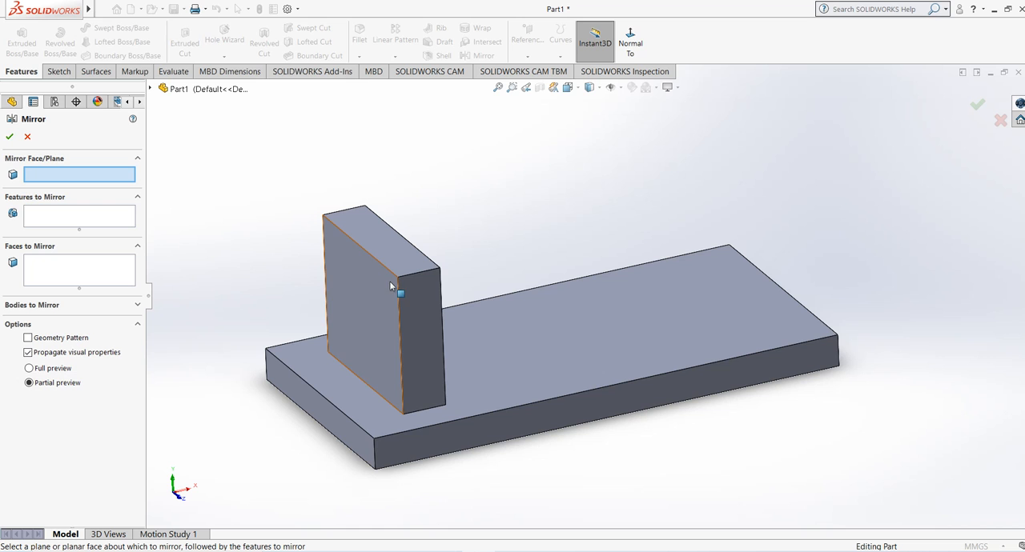
{"action": "middle_click_drag", "start_coordinate": [682, 300], "coordinate": [530, 131]}
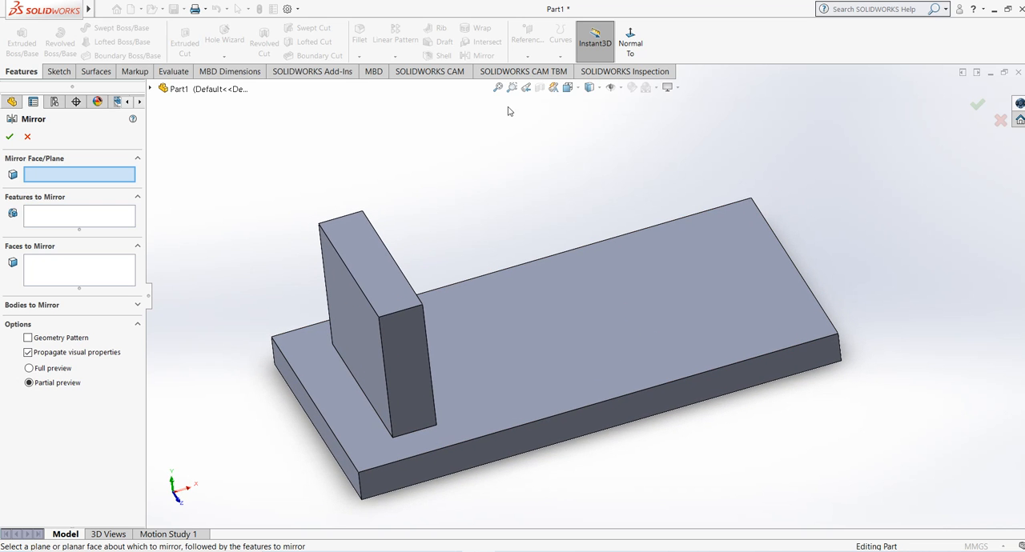
{"action": "left_click", "coordinate": [150, 88]}
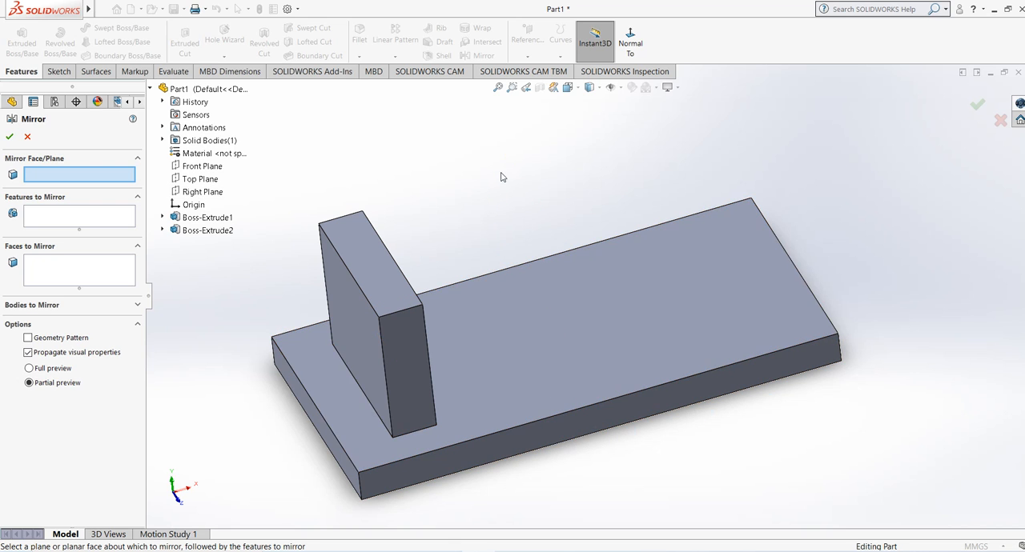
{"action": "left_click", "coordinate": [200, 192]}
{"action": "middle_click_drag", "start_coordinate": [435, 238], "coordinate": [426, 390]}
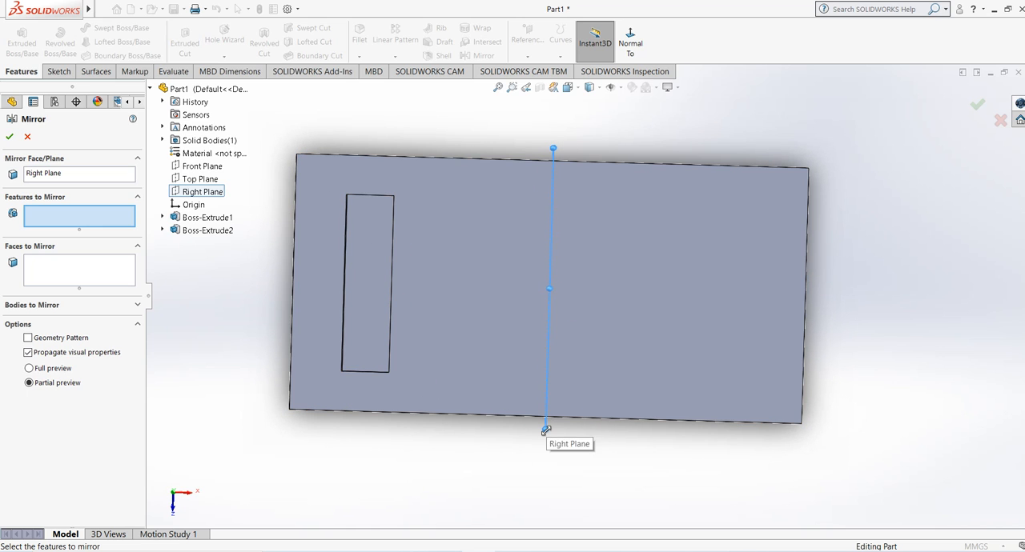
Step: Mirror the upright block about the Right Plane with the full preview option and finish the feature
{"action": "middle_click_drag", "start_coordinate": [485, 455], "coordinate": [529, 313]}
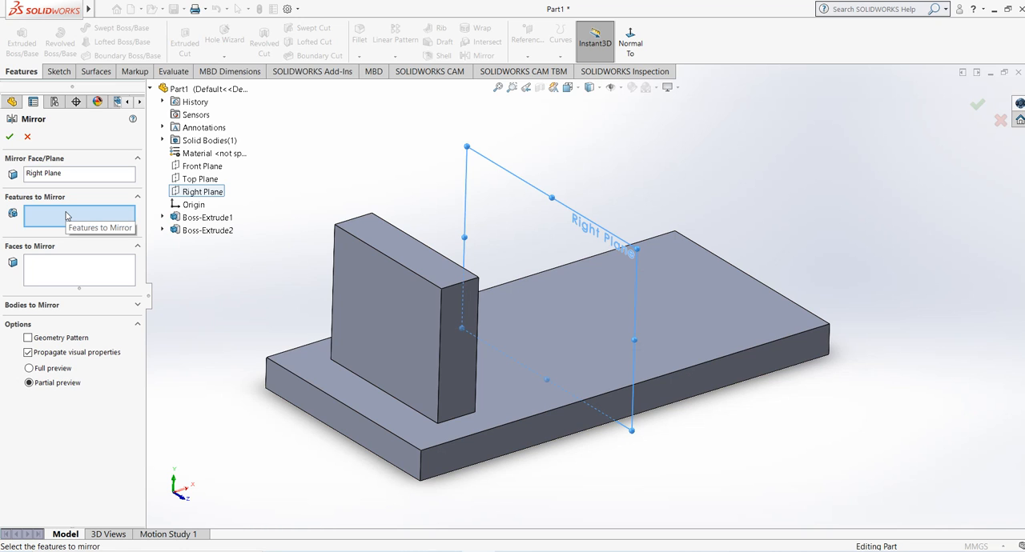
{"action": "left_click", "coordinate": [375, 327]}
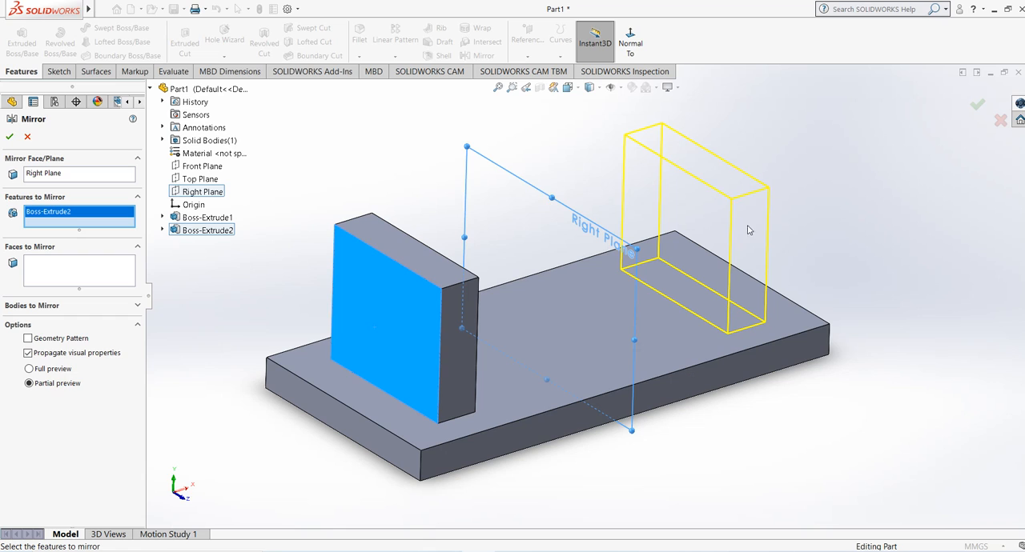
{"action": "left_click", "coordinate": [30, 369]}
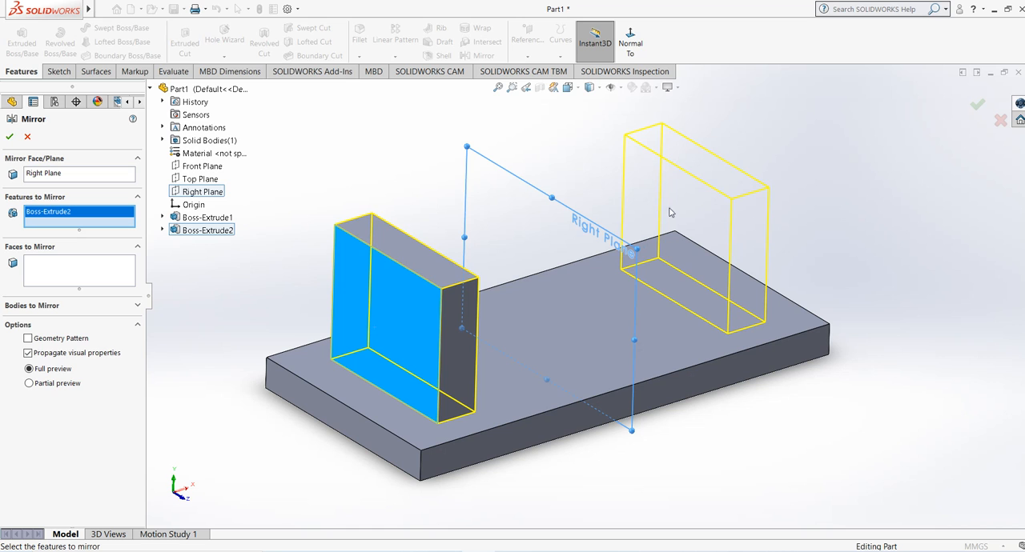
{"action": "middle_click_drag", "start_coordinate": [707, 226], "coordinate": [647, 227]}
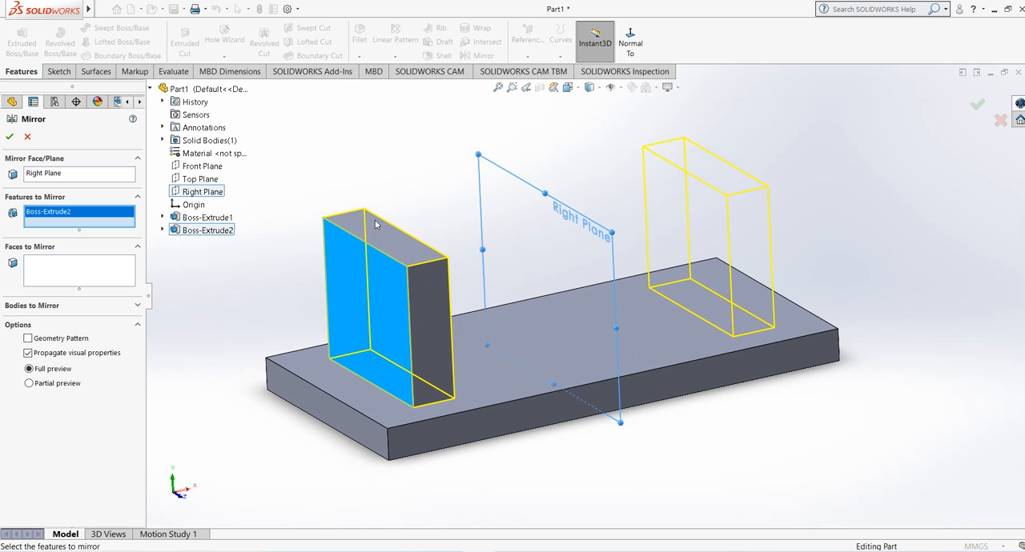
{"action": "left_click", "coordinate": [9, 136]}
{"action": "middle_click_drag", "start_coordinate": [380, 174], "coordinate": [414, 196]}
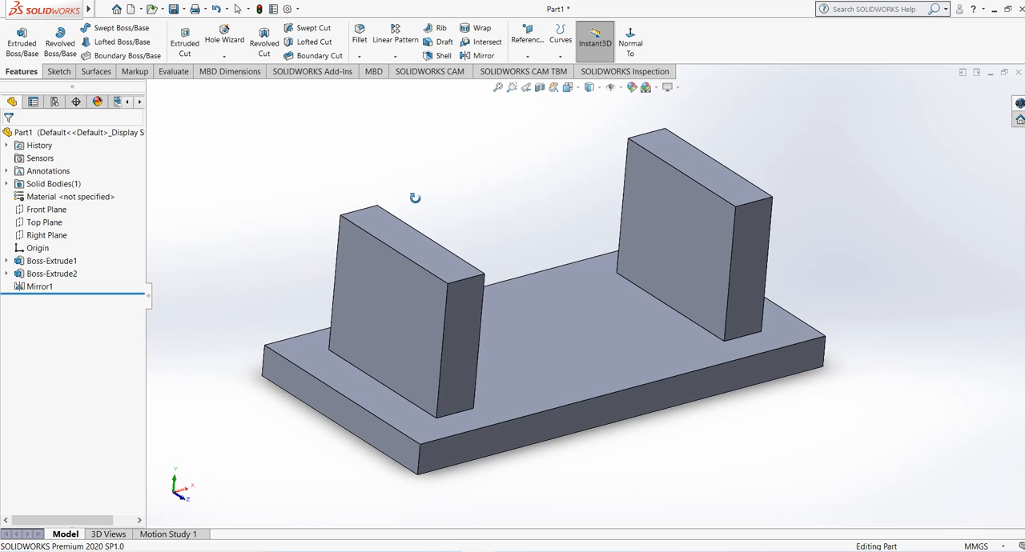
Step: Delete the mirror feature that copies the upright block across the Right Plane
{"action": "left_click", "coordinate": [36, 292]}
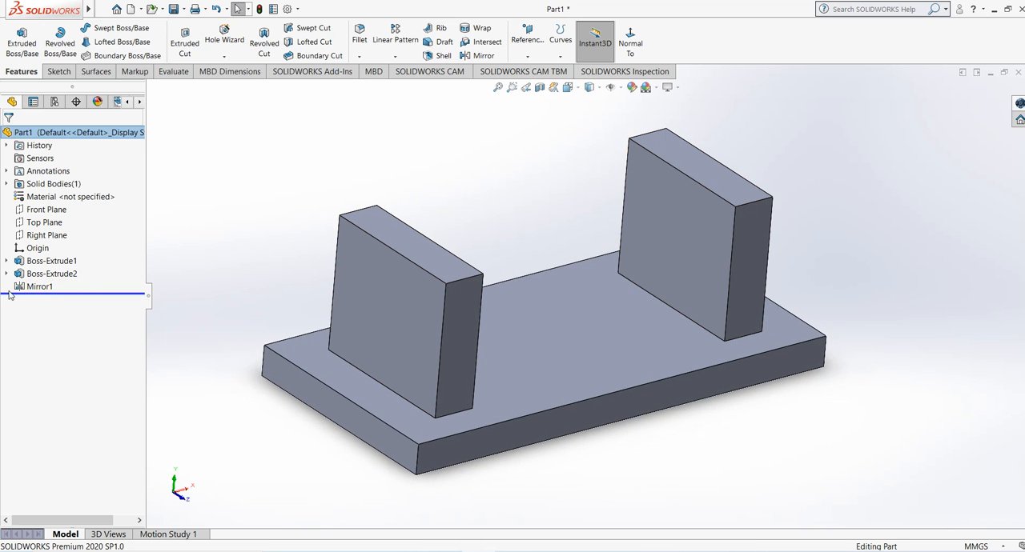
{"action": "left_click", "coordinate": [38, 286]}
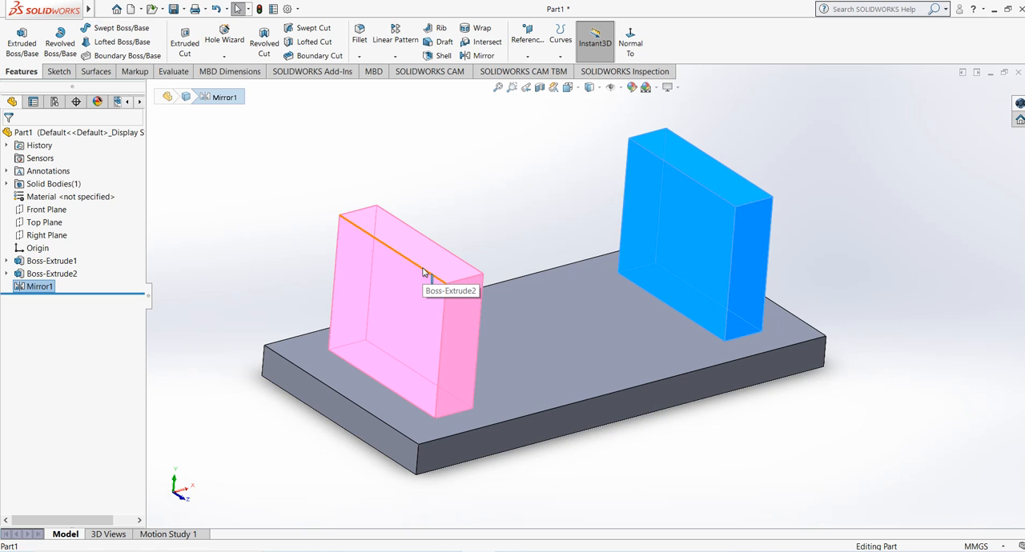
{"action": "right_click", "coordinate": [33, 285]}
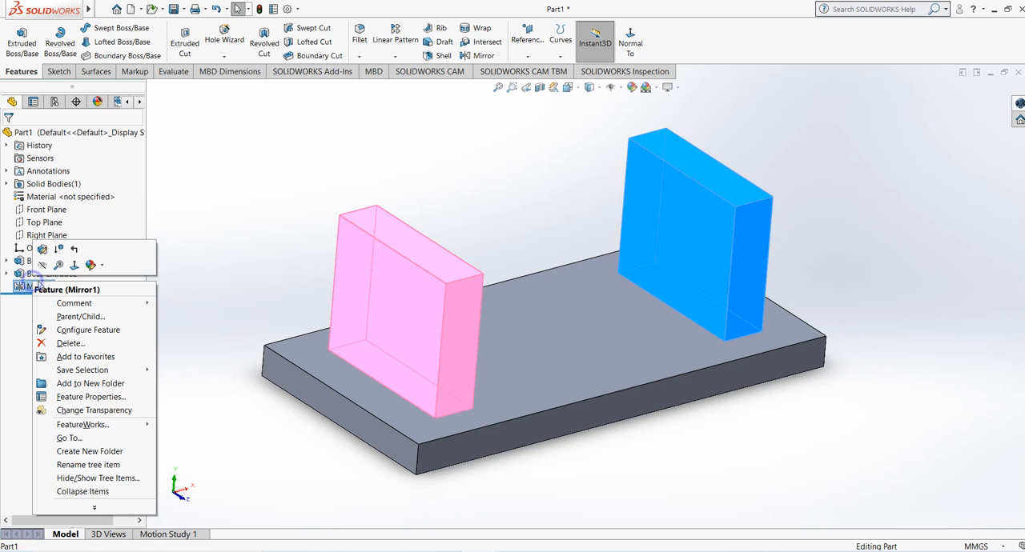
{"action": "left_click", "coordinate": [81, 344]}
{"action": "left_click", "coordinate": [592, 212]}
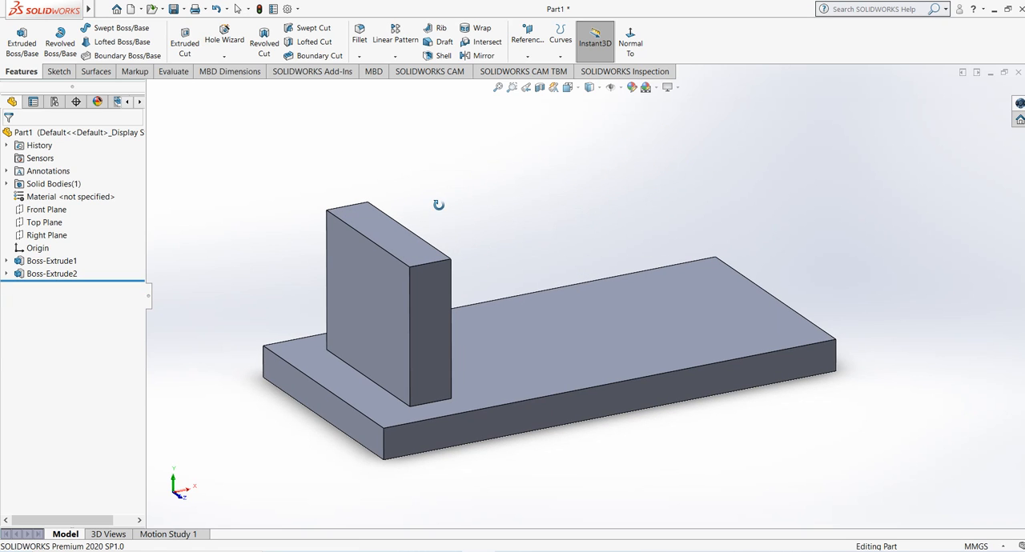
Step: Start a Mirror feature using the plate's short end face farthest from the block as mirror plane and the upright block as feature to mirror
{"action": "left_click", "coordinate": [486, 57]}
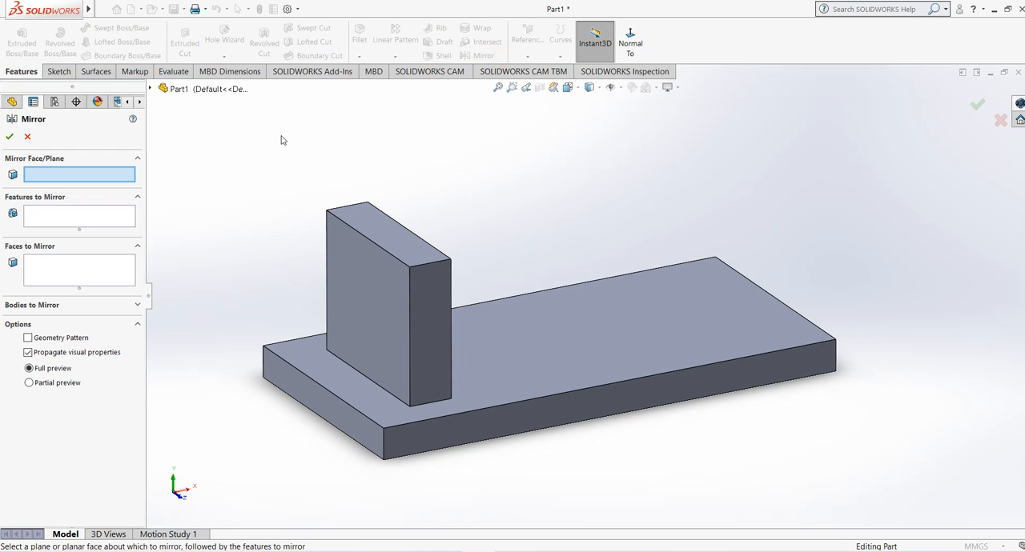
{"action": "left_click", "coordinate": [151, 88]}
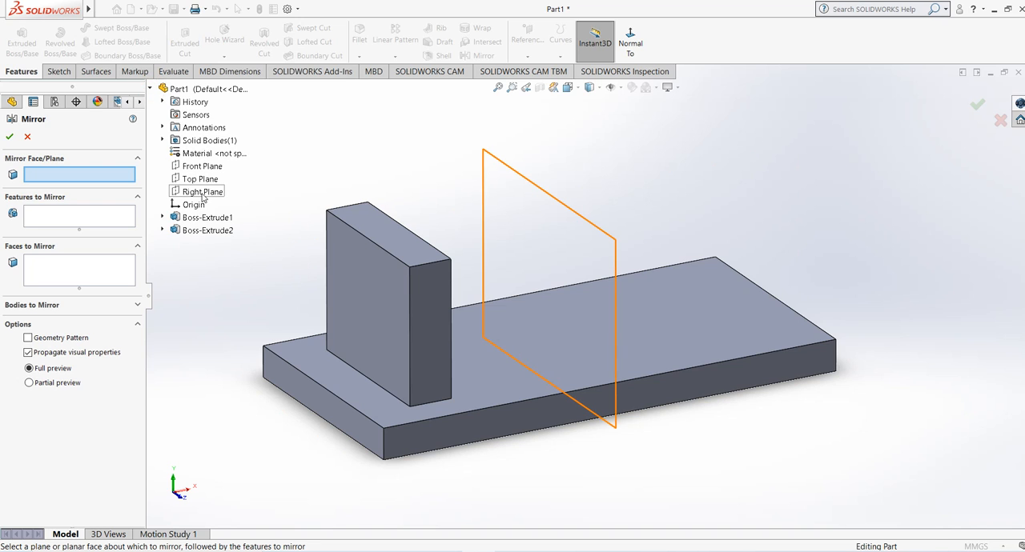
{"action": "middle_click_drag", "start_coordinate": [606, 213], "coordinate": [551, 202]}
{"action": "left_click", "coordinate": [812, 320]}
{"action": "middle_click_drag", "start_coordinate": [515, 425], "coordinate": [574, 429]}
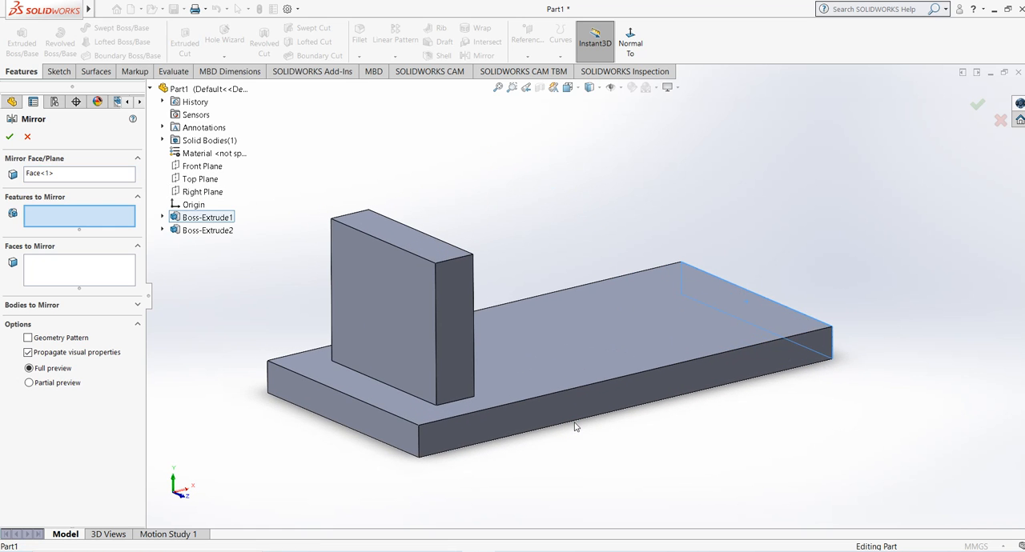
{"action": "left_click", "coordinate": [461, 326]}
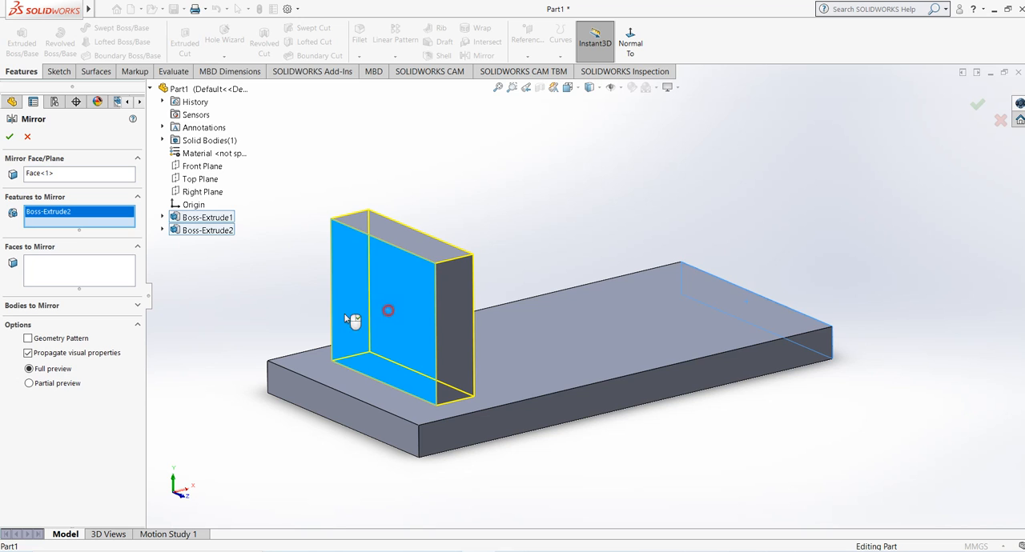
Step: Compare the full and partial previews, leave the mirror on partial preview and accept the feature
{"action": "scroll", "coordinate": [460, 307], "scroll_direction": "up", "scroll_amount": 2}
{"action": "scroll", "coordinate": [460, 308], "scroll_direction": "up", "scroll_amount": 2}
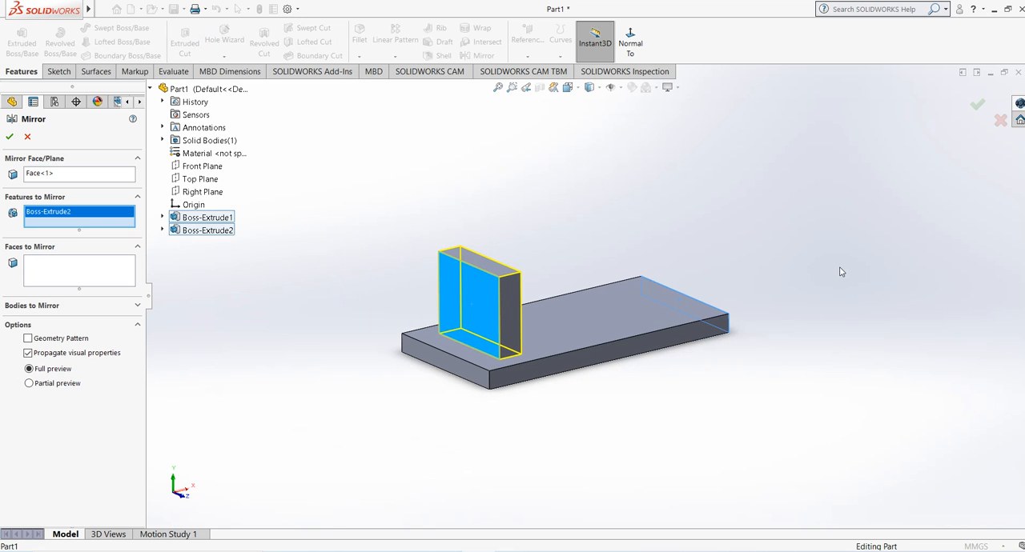
{"action": "scroll", "coordinate": [839, 267], "scroll_direction": "down", "scroll_amount": 1}
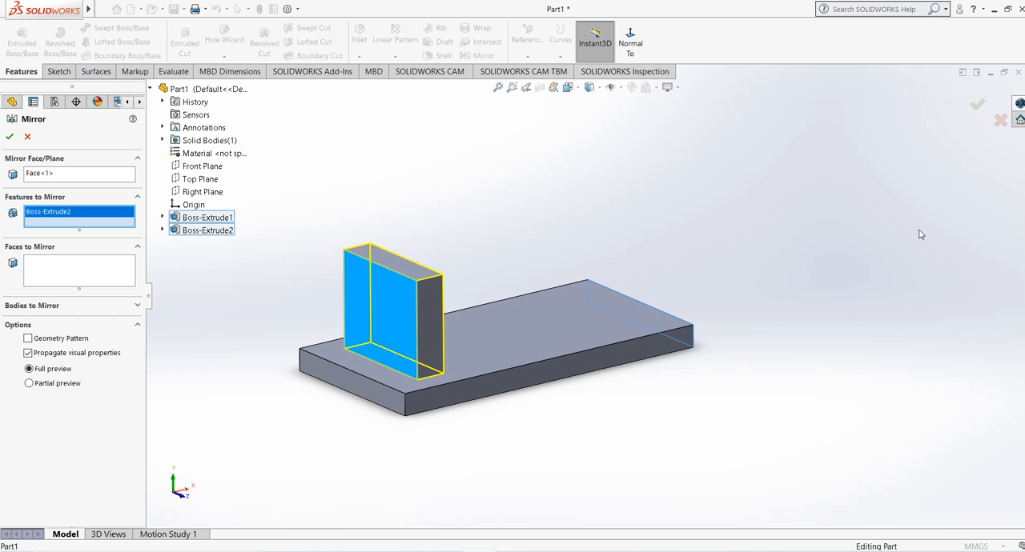
{"action": "left_click", "coordinate": [35, 386]}
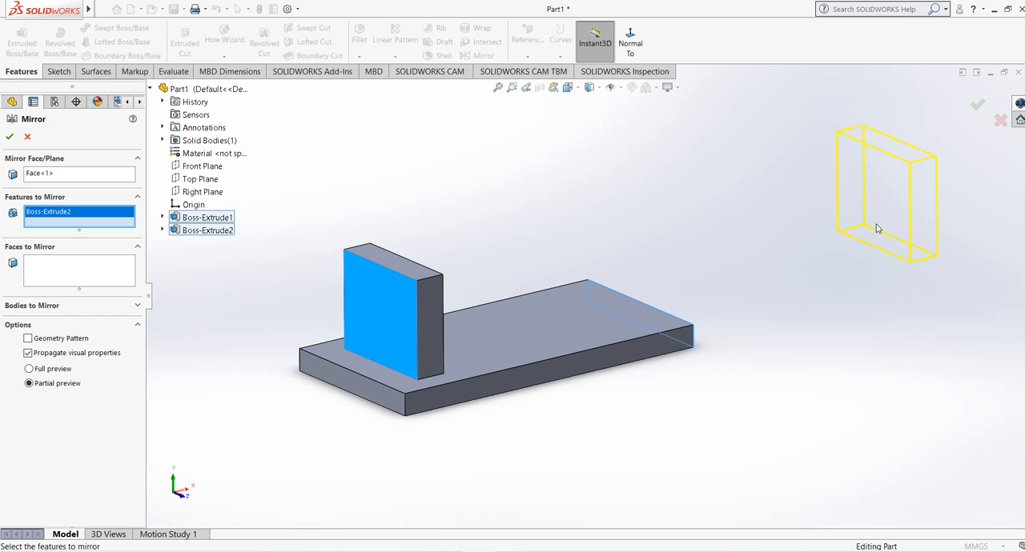
{"action": "left_click", "coordinate": [46, 371]}
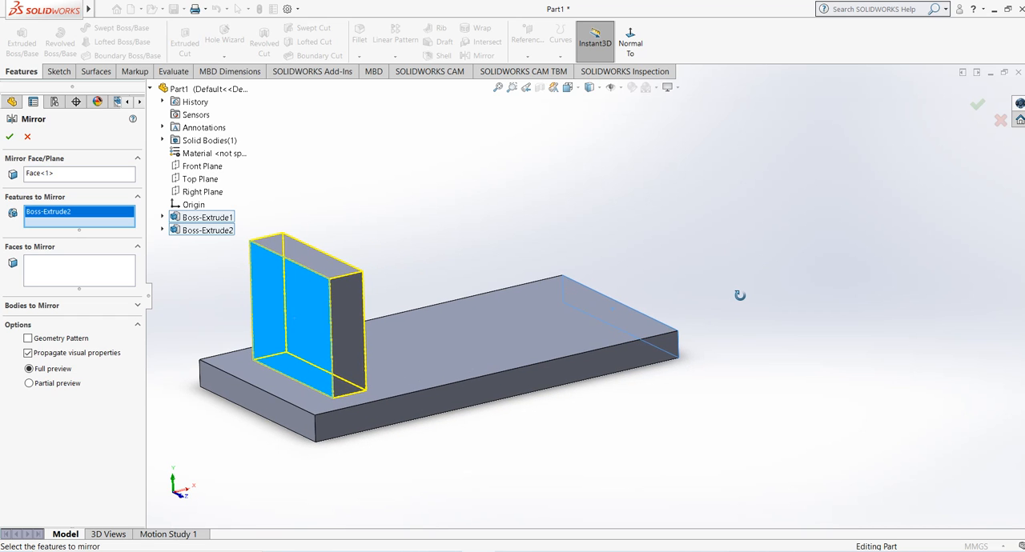
{"action": "left_click", "coordinate": [42, 388]}
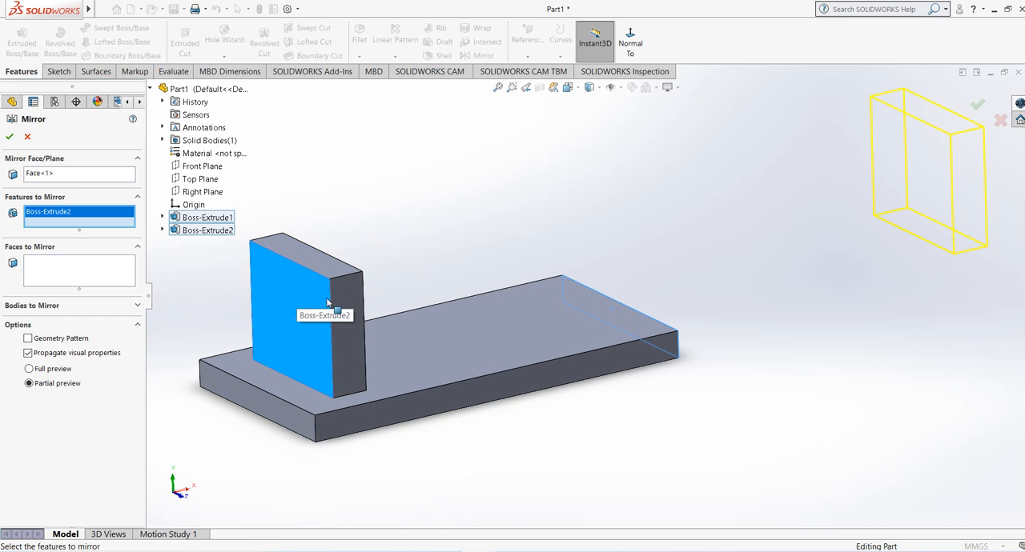
{"action": "middle_click_drag", "start_coordinate": [295, 317], "coordinate": [481, 336]}
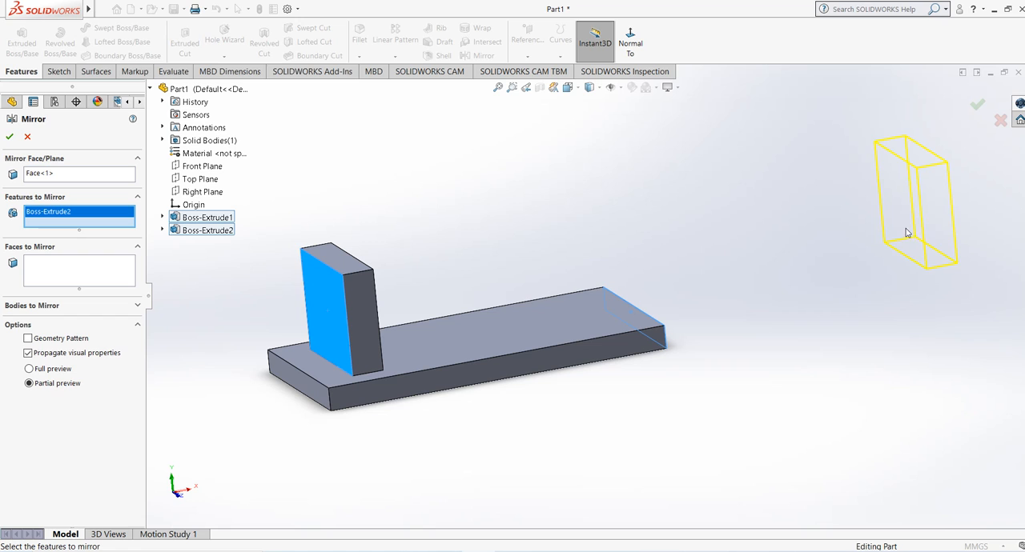
{"action": "middle_click_drag", "start_coordinate": [849, 250], "coordinate": [868, 252]}
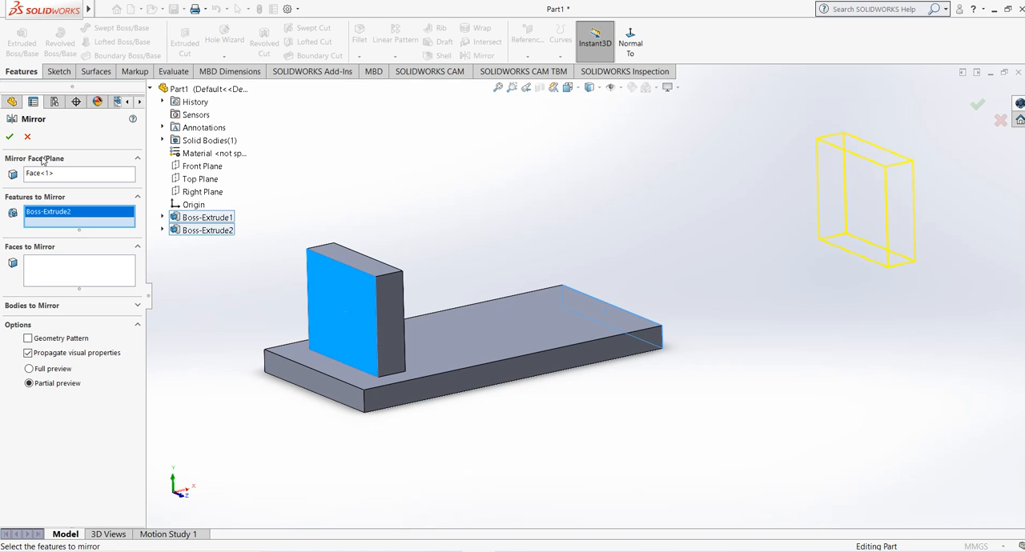
{"action": "left_click", "coordinate": [10, 140]}
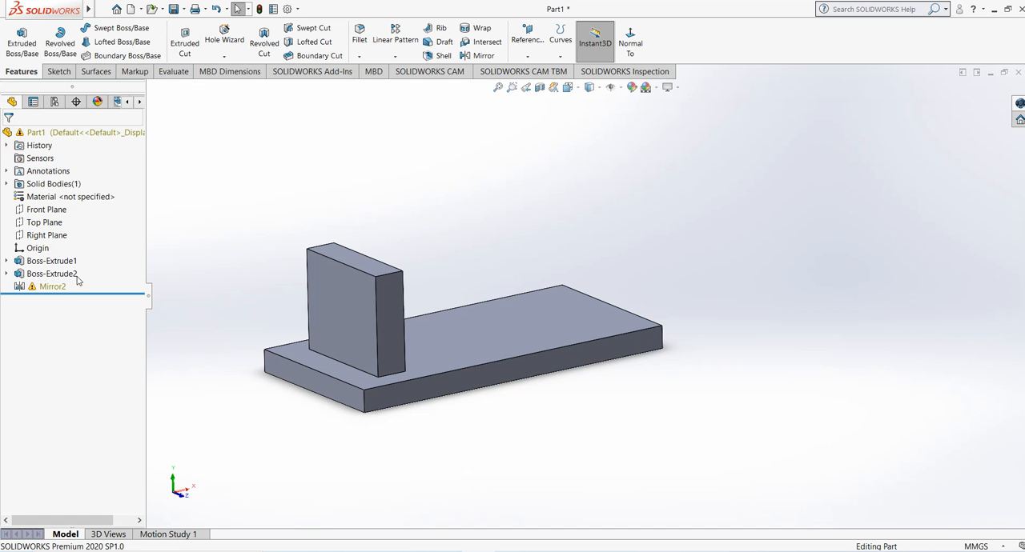
Step: Edit the end-face mirror feature and add the base plate extrusion to its features to mirror
{"action": "mouse_move", "coordinate": [54, 288]}
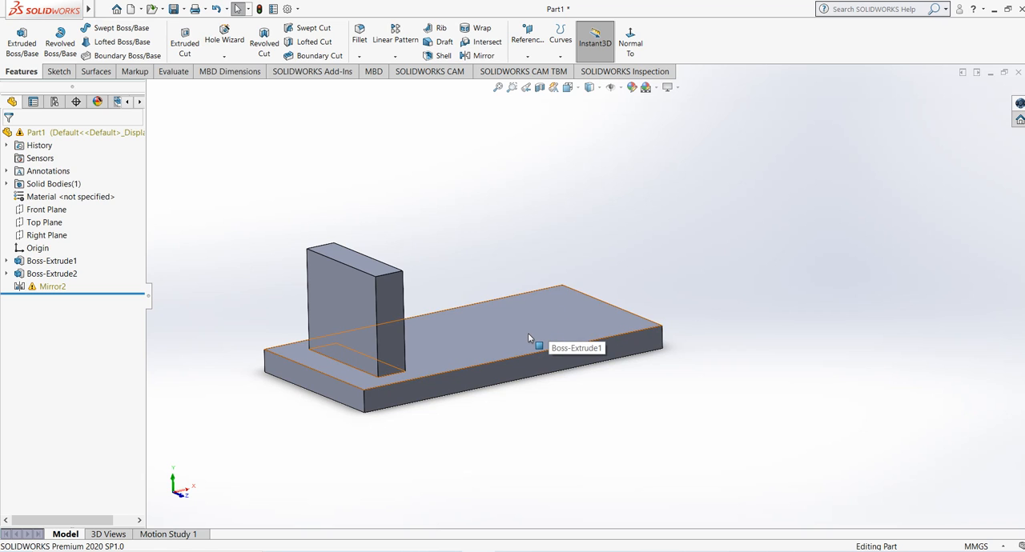
{"action": "left_click", "coordinate": [51, 288]}
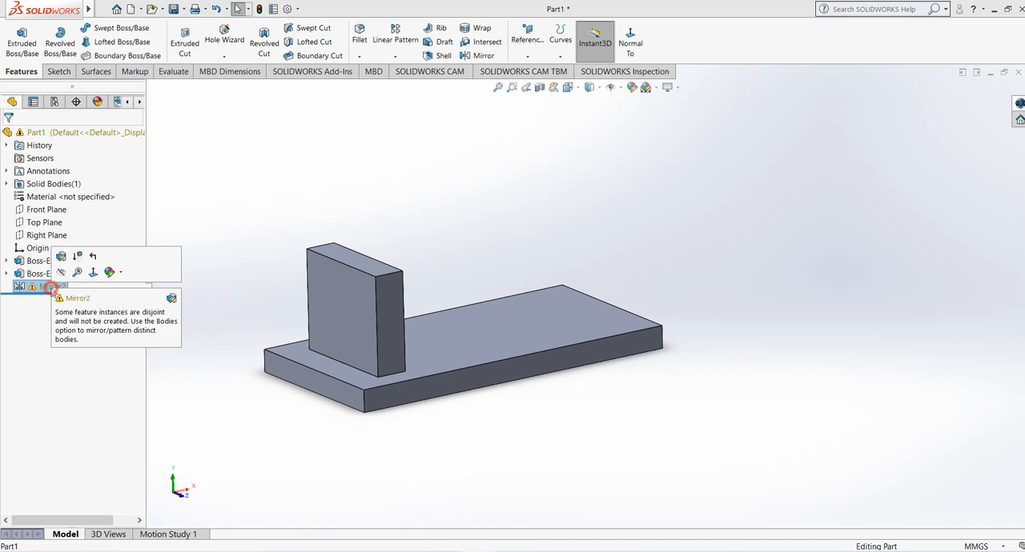
{"action": "right_click", "coordinate": [51, 290]}
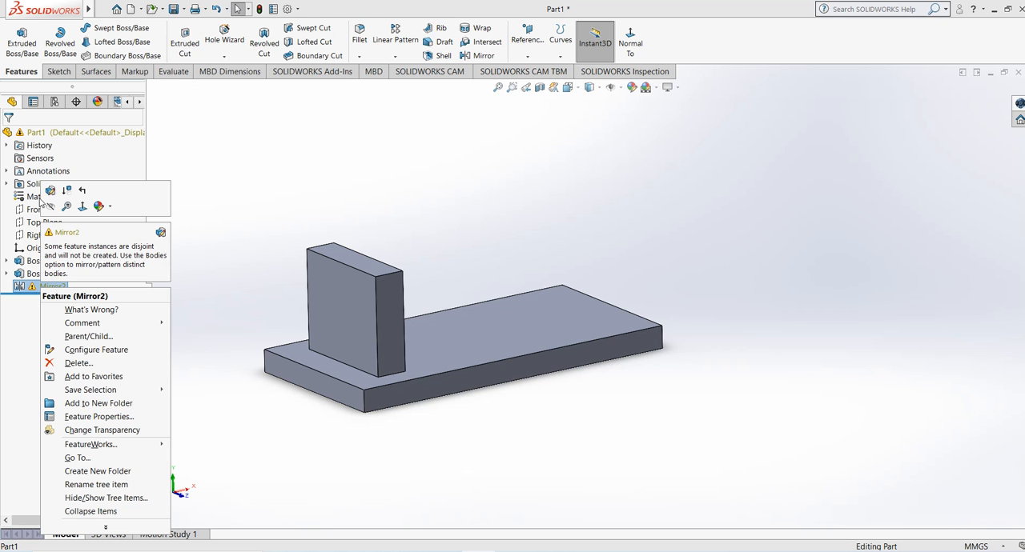
{"action": "left_click", "coordinate": [50, 193]}
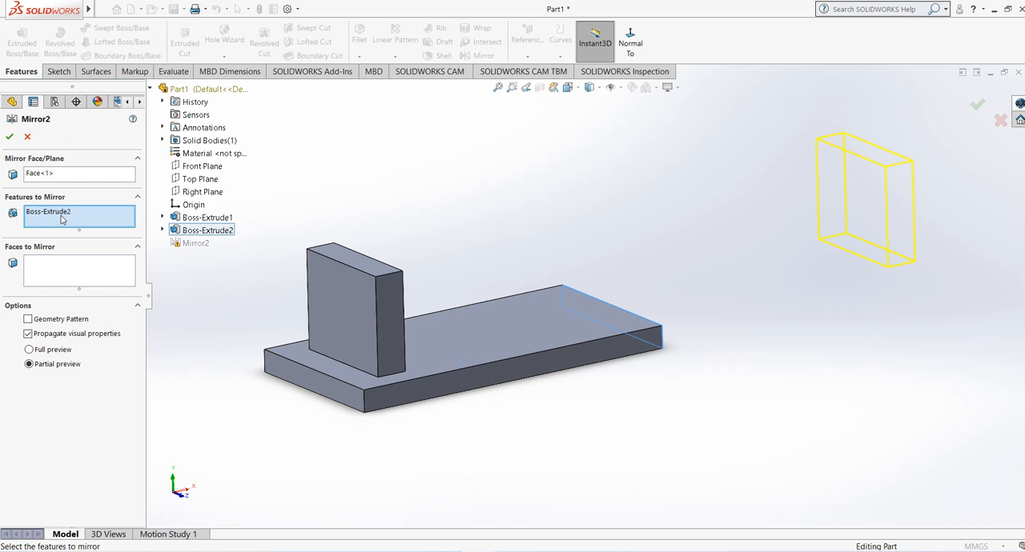
{"action": "left_click", "coordinate": [369, 387]}
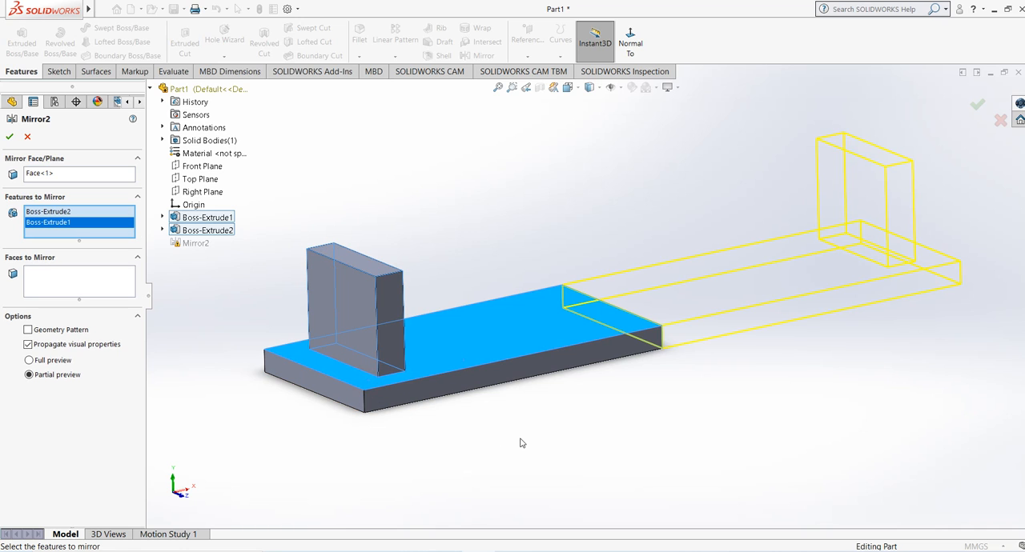
Step: Check the mirror preview around the plate's end face and accept the edited feature with both plate and block mirrored
{"action": "middle_click_drag", "start_coordinate": [601, 384], "coordinate": [524, 374]}
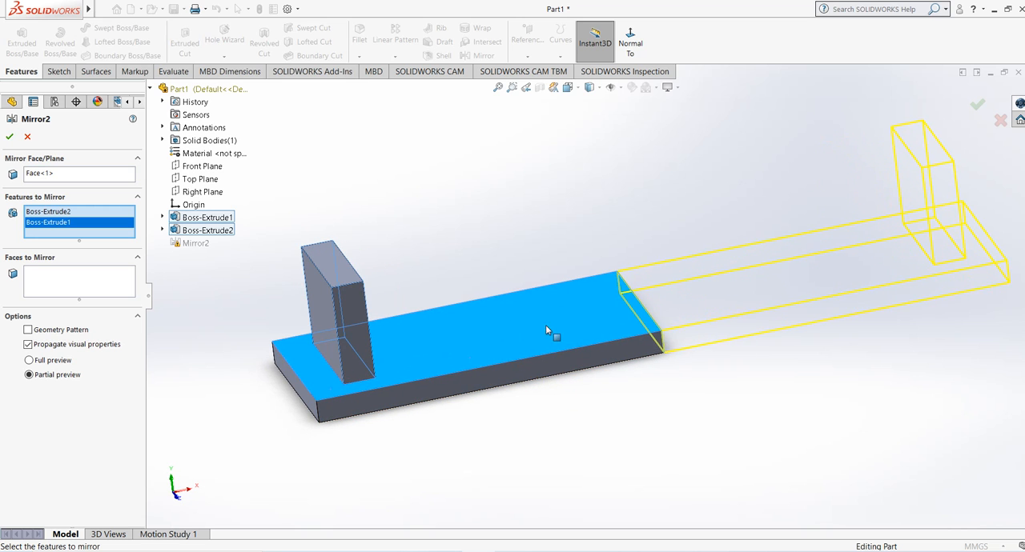
{"action": "scroll", "coordinate": [561, 328], "scroll_direction": "down", "scroll_amount": 5}
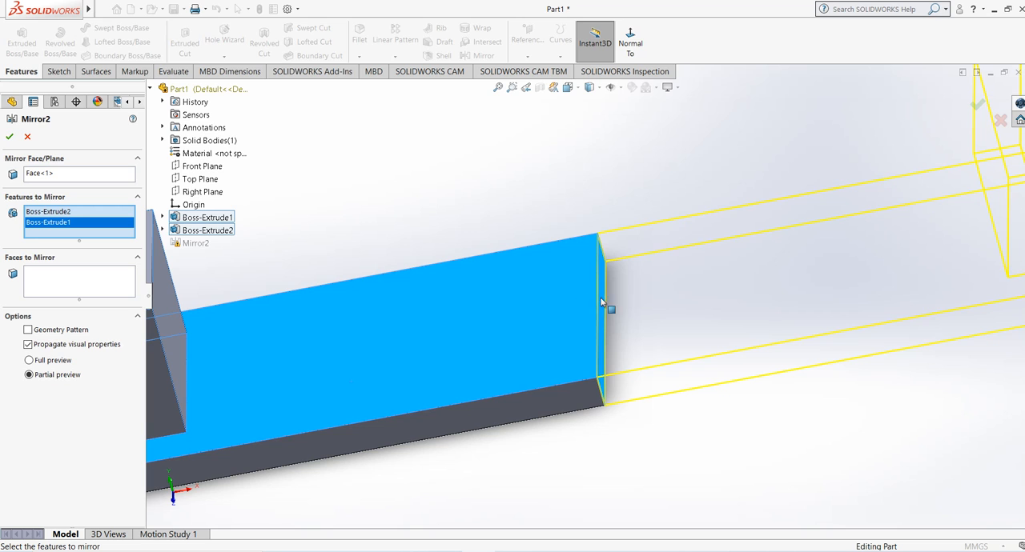
{"action": "scroll", "coordinate": [542, 333], "scroll_direction": "up", "scroll_amount": 5}
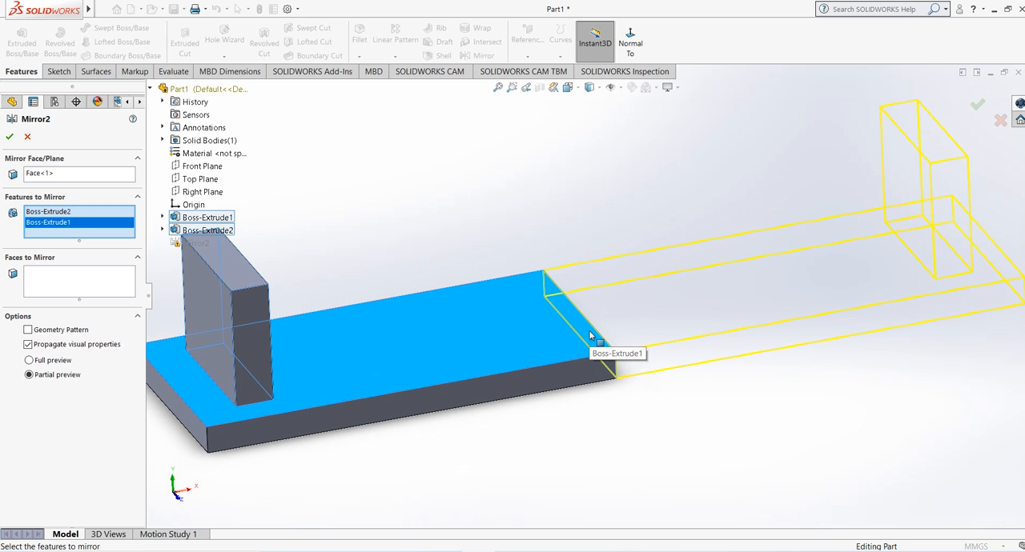
{"action": "mouse_move", "coordinate": [590, 334]}
{"action": "middle_mouse_down"}
{"action": "mouse_move", "coordinate": [606, 297]}
{"action": "mouse_move", "coordinate": [608, 327]}
{"action": "middle_mouse_up"}
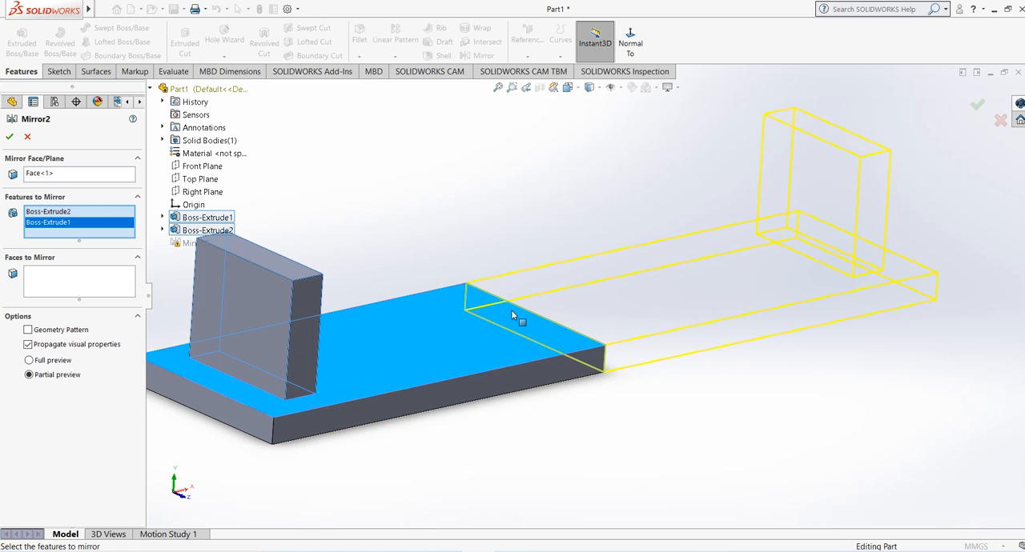
{"action": "scroll", "coordinate": [511, 310], "scroll_direction": "up", "scroll_amount": 3}
{"action": "scroll", "coordinate": [390, 301], "scroll_direction": "down", "scroll_amount": 3}
{"action": "scroll", "coordinate": [591, 288], "scroll_direction": "up", "scroll_amount": 2}
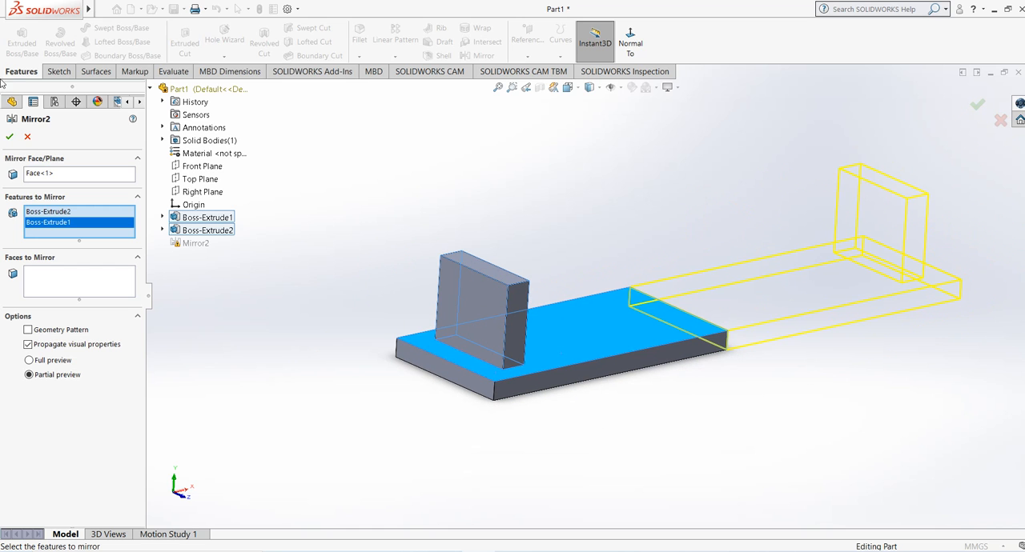
{"action": "left_click", "coordinate": [10, 136]}
{"action": "left_click", "coordinate": [439, 186]}
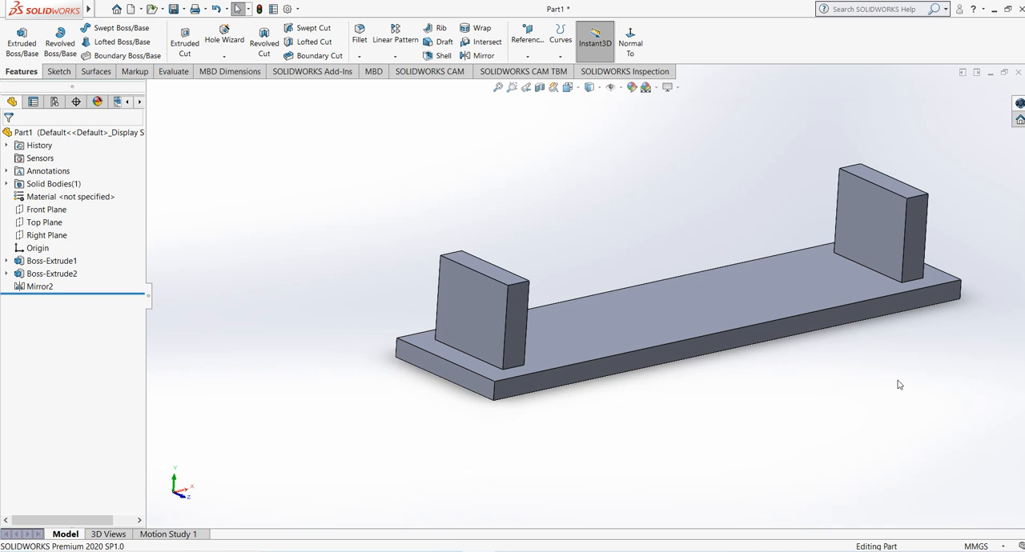
Step: Examine the mirrored part and highlight its solid body from the expanded solid bodies list
{"action": "scroll", "coordinate": [898, 385], "scroll_direction": "down", "scroll_amount": 2}
{"action": "scroll", "coordinate": [848, 358], "scroll_direction": "up", "scroll_amount": 3}
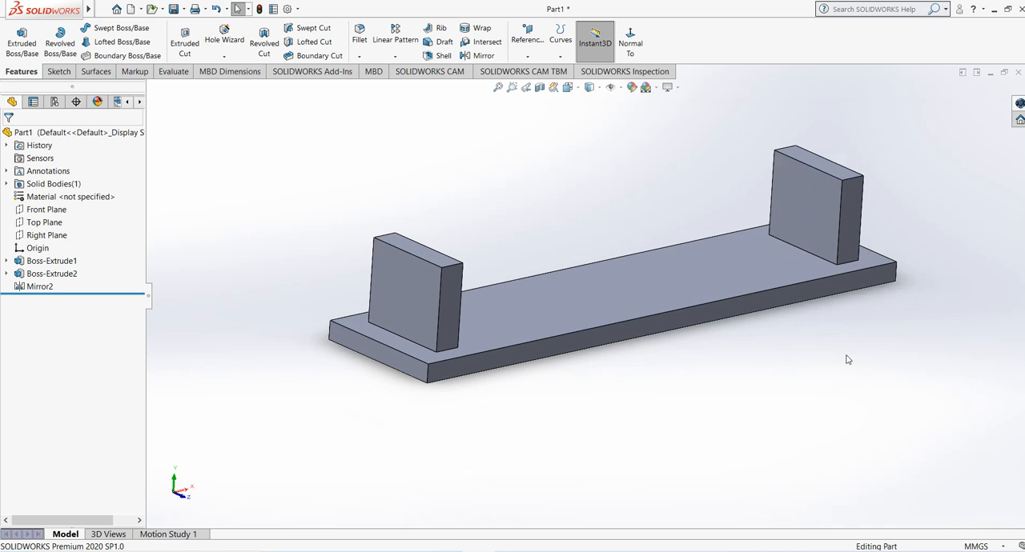
{"action": "left_click", "coordinate": [7, 184]}
{"action": "left_click", "coordinate": [50, 196]}
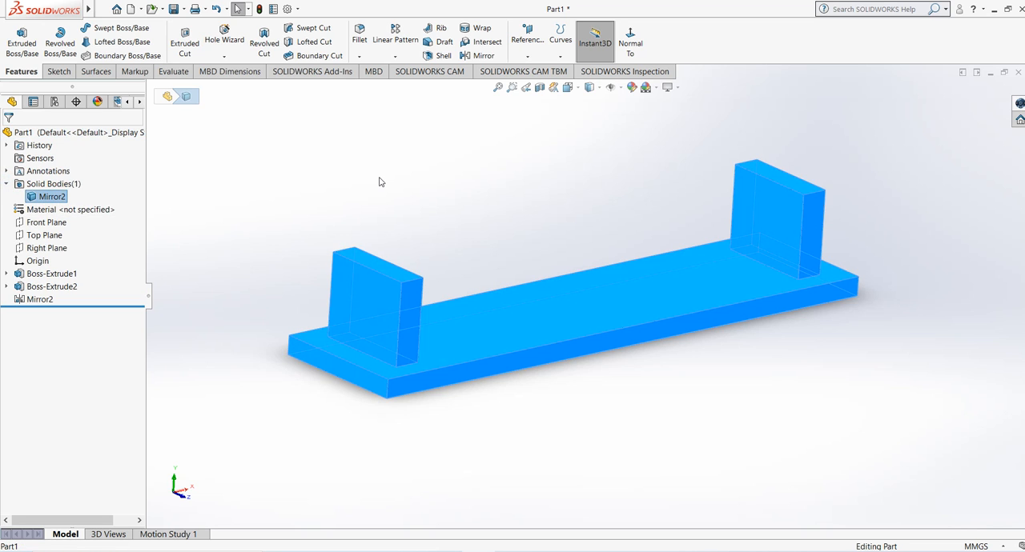
{"action": "left_click", "coordinate": [406, 181]}
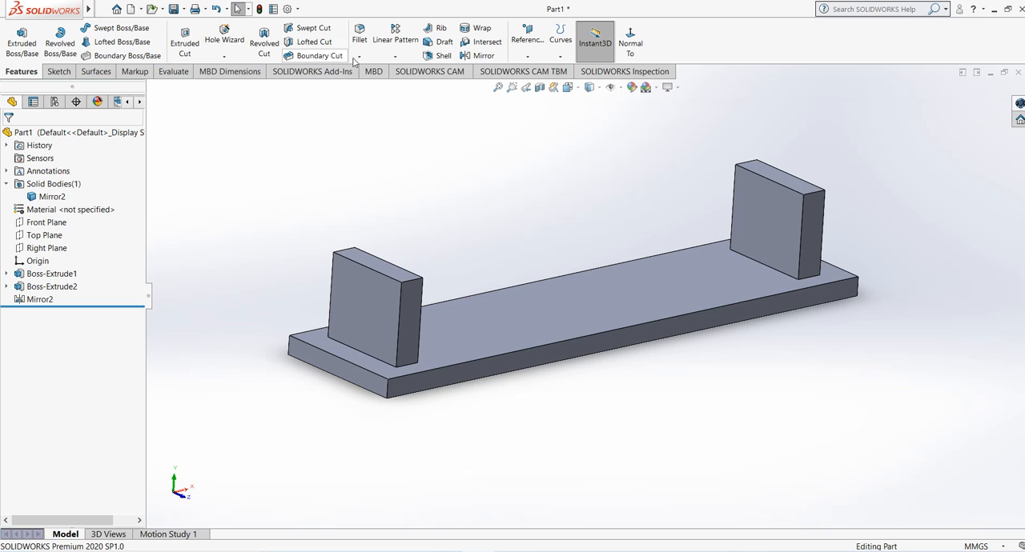
Step: Set up a mirror about the base plate's long front side face with the block, base plate and existing mirror as features to mirror
{"action": "left_click", "coordinate": [475, 61]}
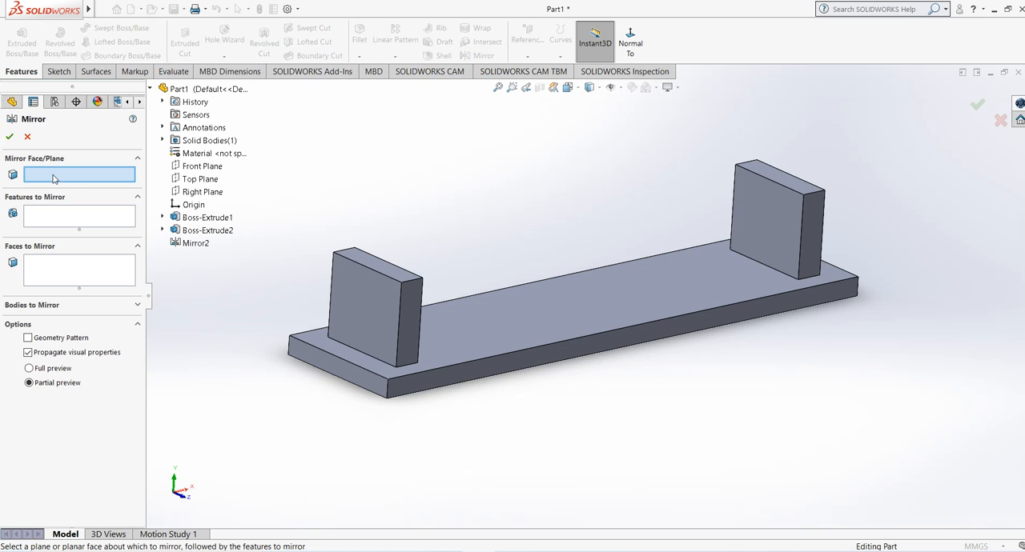
{"action": "left_click", "coordinate": [524, 356]}
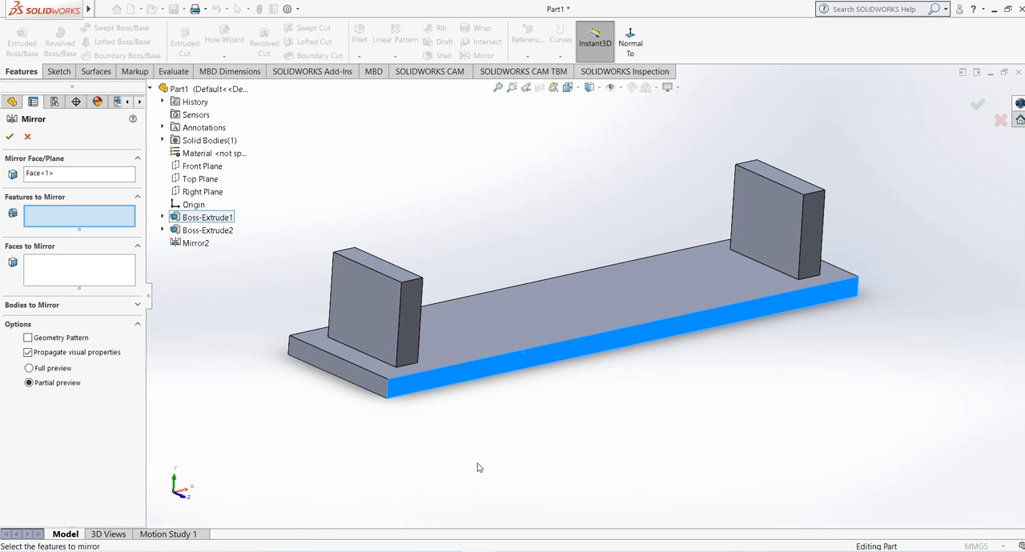
{"action": "left_click", "coordinate": [351, 365]}
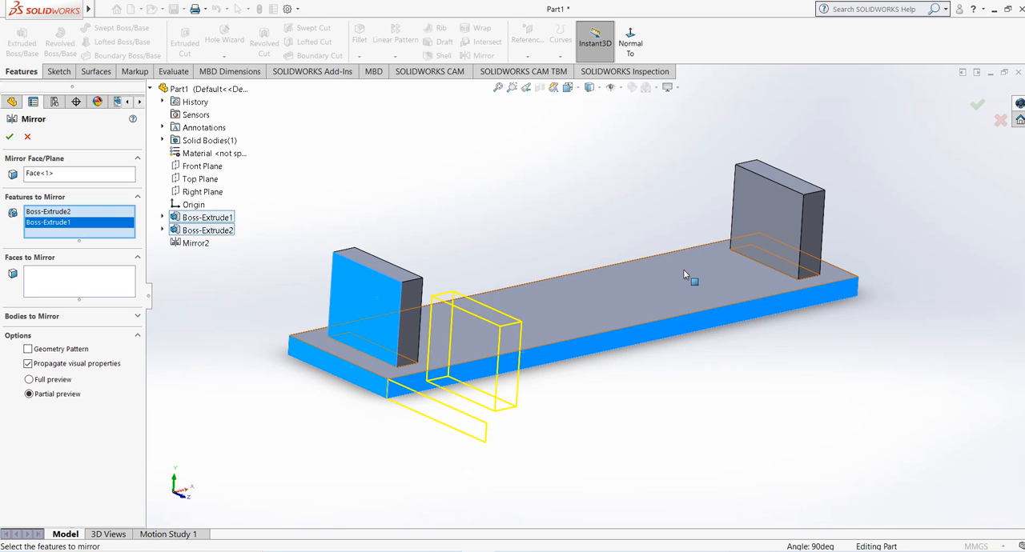
{"action": "left_click", "coordinate": [529, 350]}
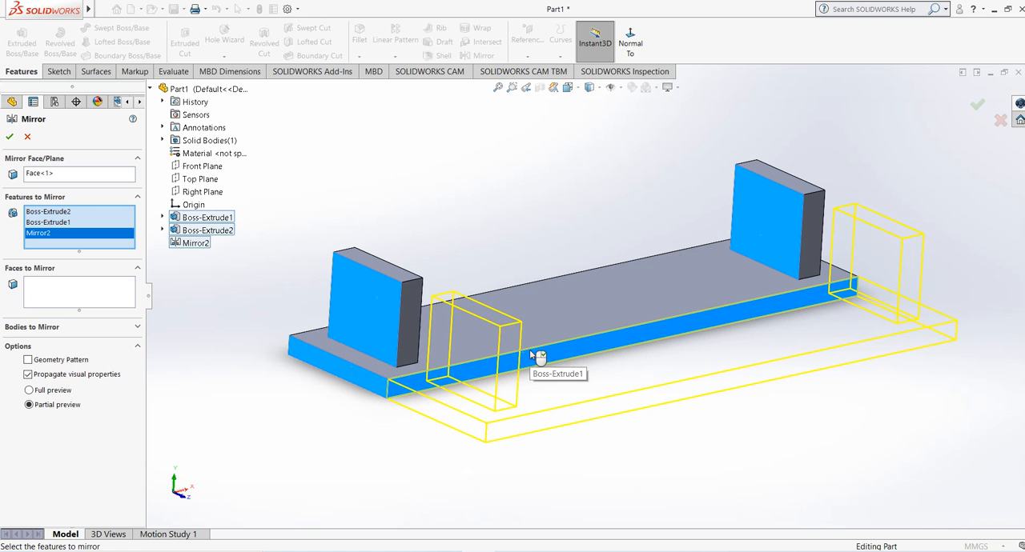
Step: Remove the existing mirror from the features to mirror, keeping the block and base plate extrusions, and accept the feature
{"action": "right_click", "coordinate": [67, 234]}
{"action": "left_click", "coordinate": [96, 256]}
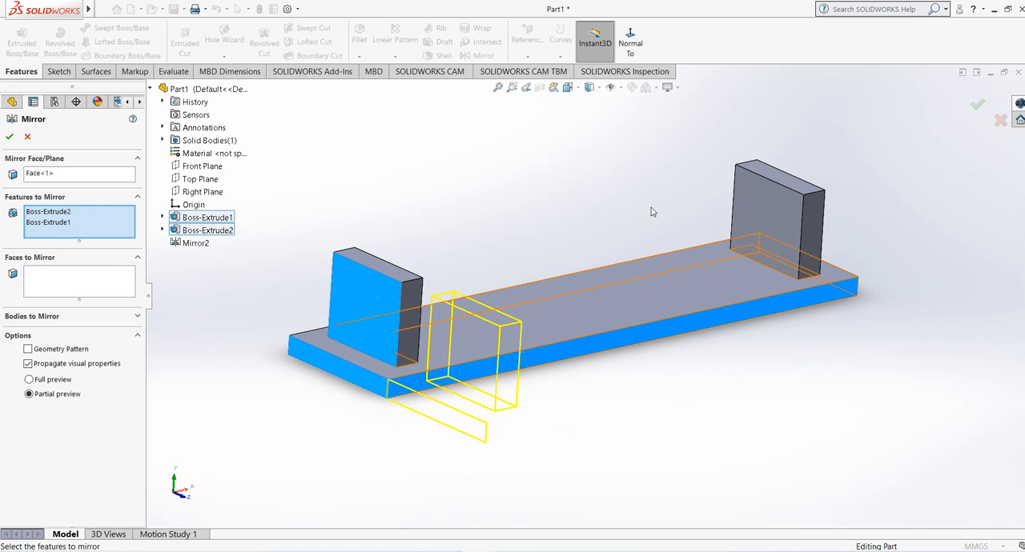
{"action": "middle_click_drag", "start_coordinate": [479, 340], "coordinate": [594, 381]}
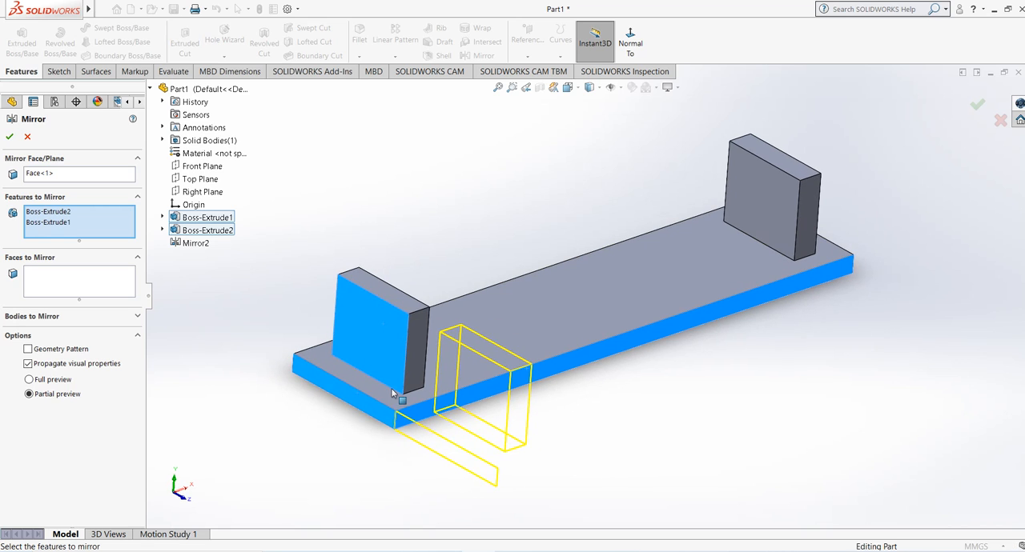
{"action": "left_click", "coordinate": [9, 137]}
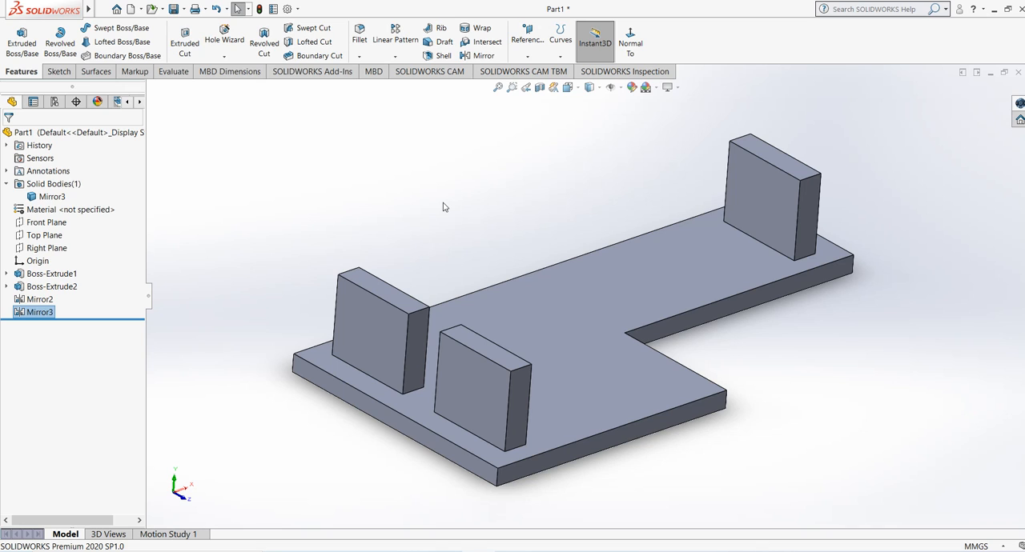
{"action": "middle_click_drag", "start_coordinate": [548, 225], "coordinate": [469, 248]}
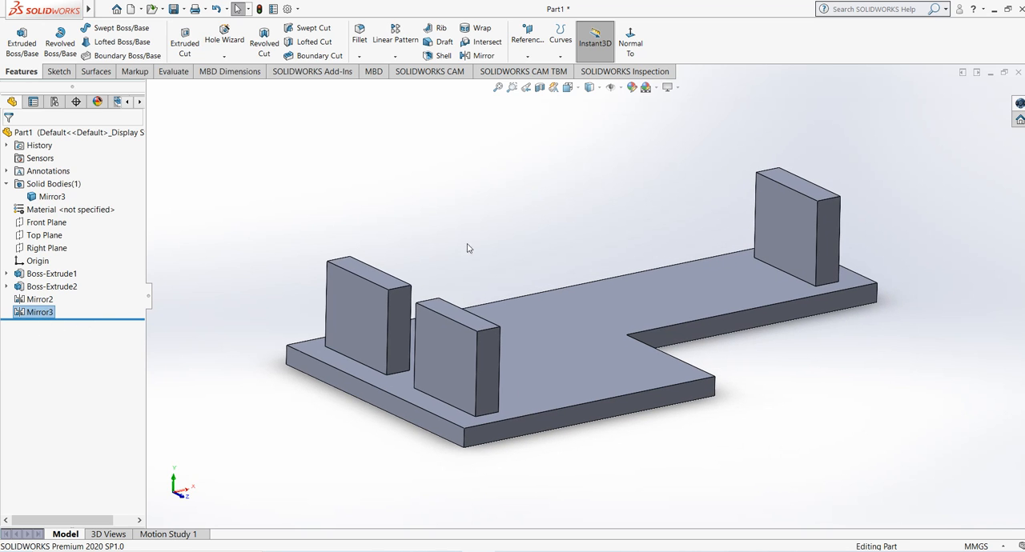
{"action": "left_click", "coordinate": [378, 150]}
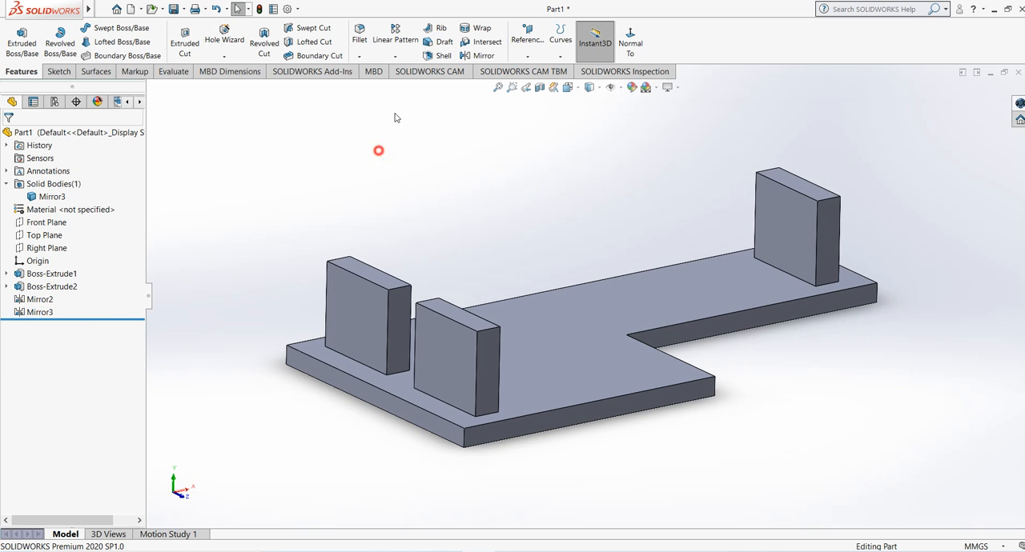
Step: Try to mirror the first mirror feature about the exposed long side face of the base plate, and abandon the attempt
{"action": "left_click", "coordinate": [485, 56]}
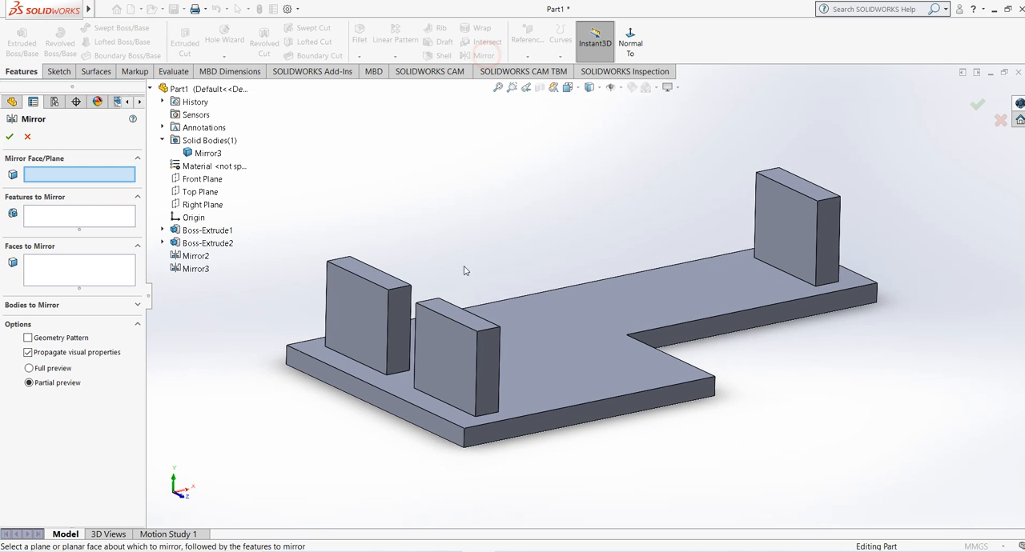
{"action": "left_click", "coordinate": [766, 327]}
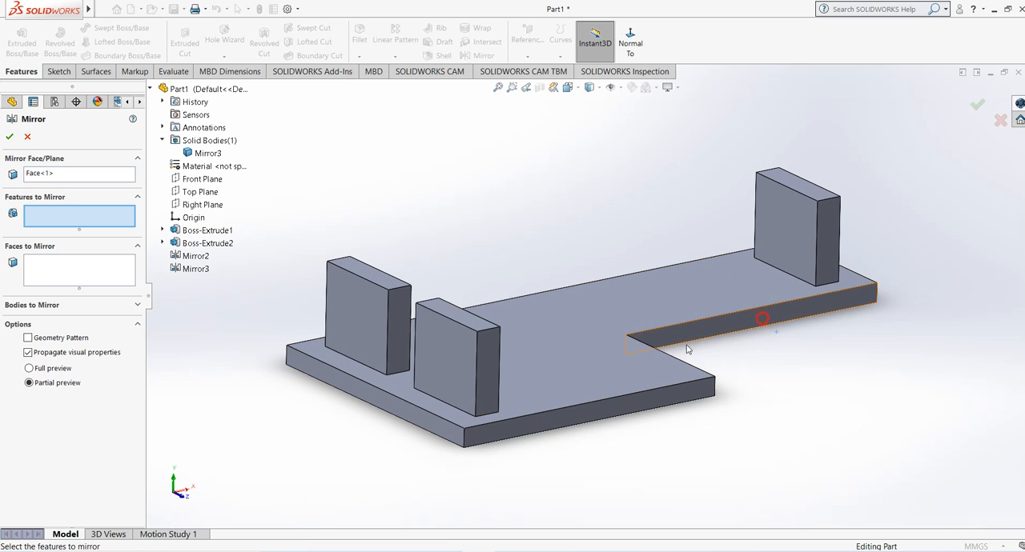
{"action": "left_click", "coordinate": [788, 208]}
{"action": "middle_click_drag", "start_coordinate": [542, 268], "coordinate": [537, 293]}
{"action": "middle_click_drag", "start_coordinate": [537, 296], "coordinate": [561, 290]}
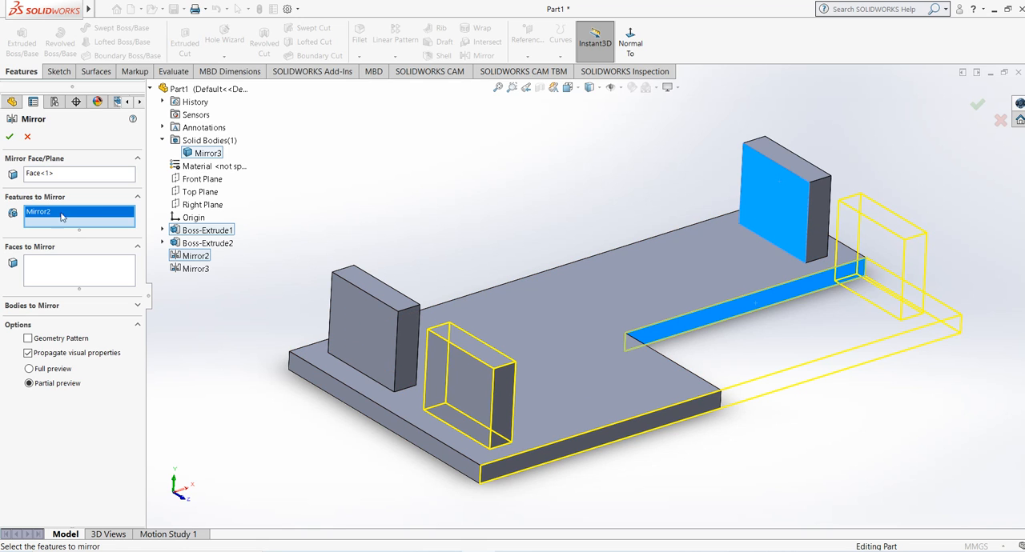
{"action": "left_click", "coordinate": [10, 137]}
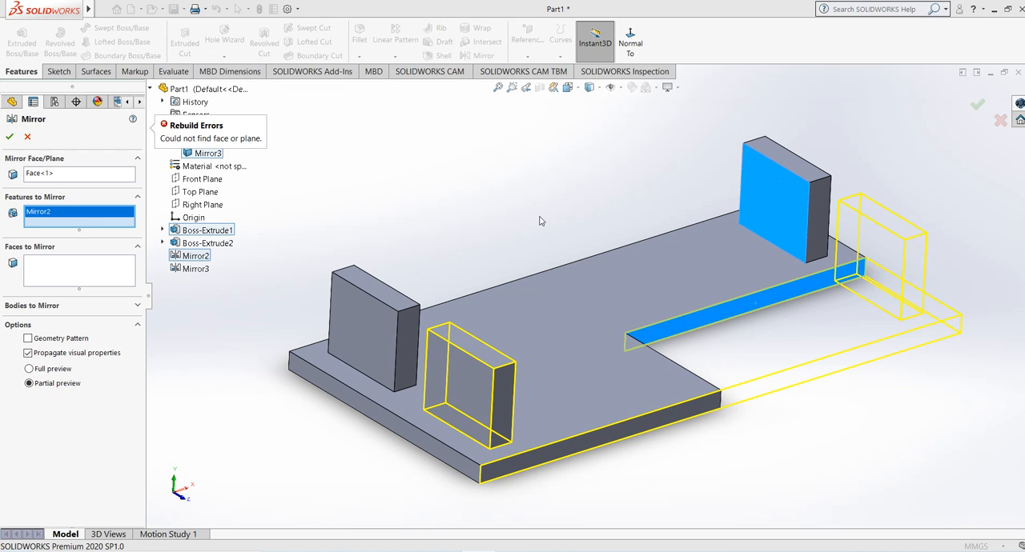
{"action": "middle_click_drag", "start_coordinate": [540, 221], "coordinate": [782, 209]}
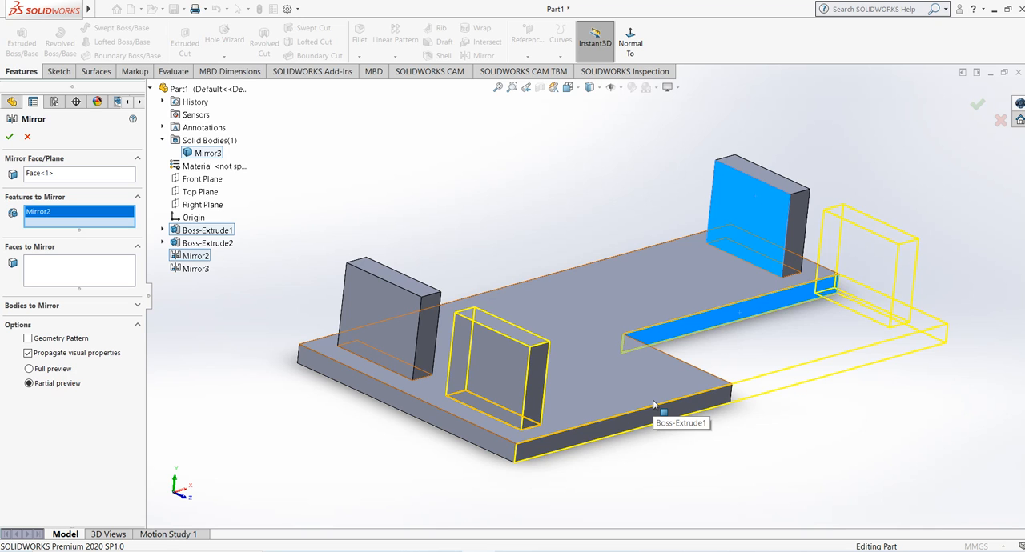
{"action": "left_click", "coordinate": [27, 136]}
Step: Delete both mirror features, Mirror3 and Mirror2, leaving only the base plate and block extrusions
{"action": "right_click", "coordinate": [22, 312]}
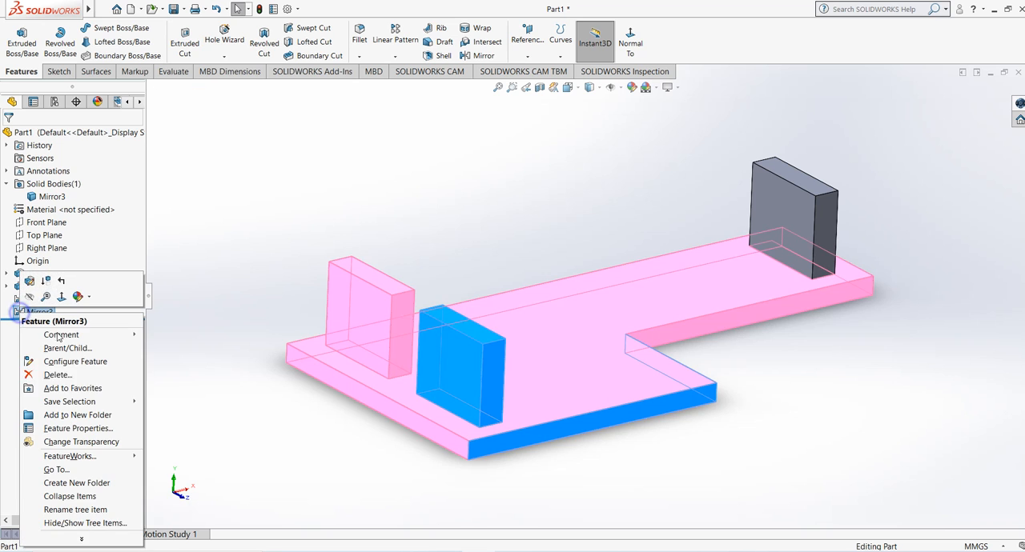
{"action": "left_click", "coordinate": [57, 375]}
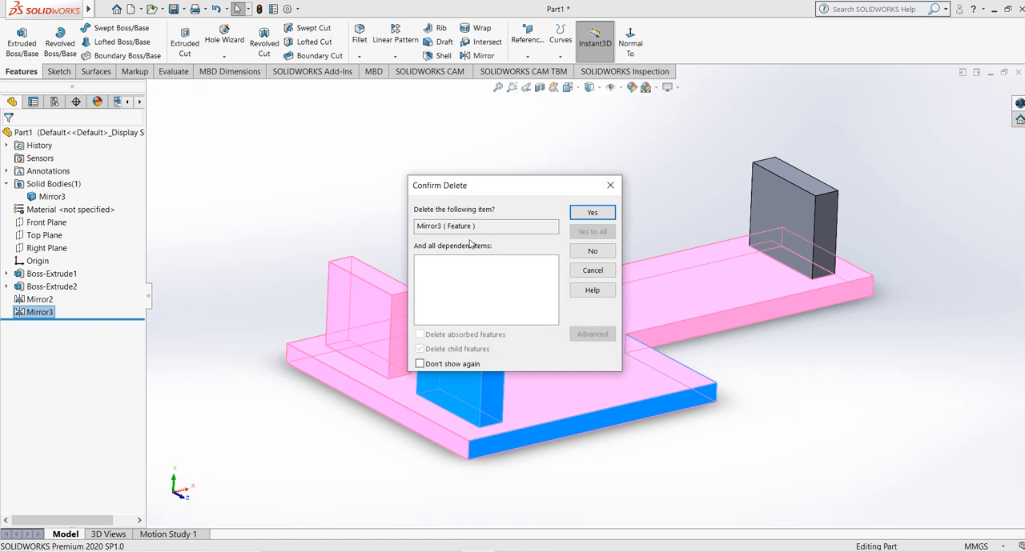
{"action": "left_click", "coordinate": [593, 213]}
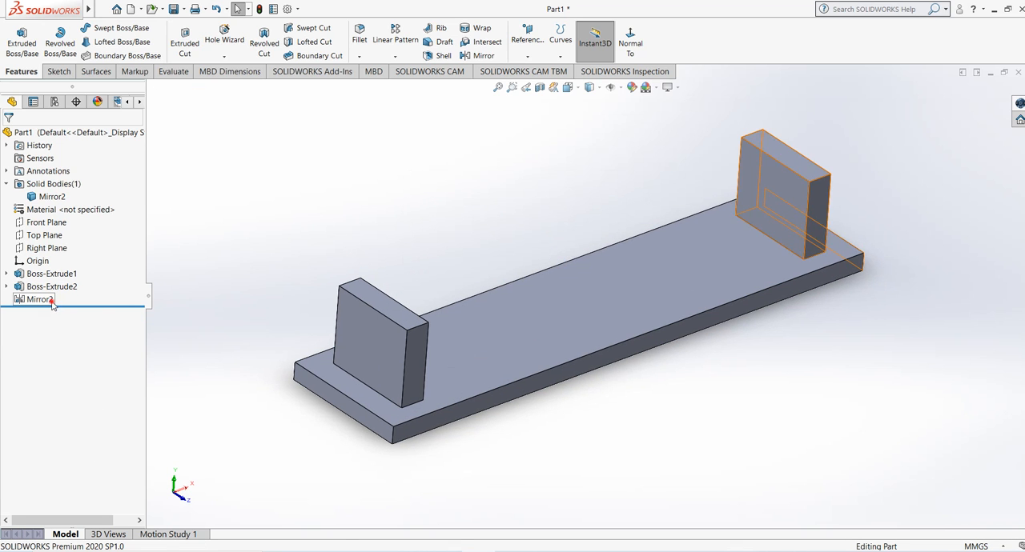
{"action": "right_click", "coordinate": [54, 300]}
{"action": "left_click", "coordinate": [88, 362]}
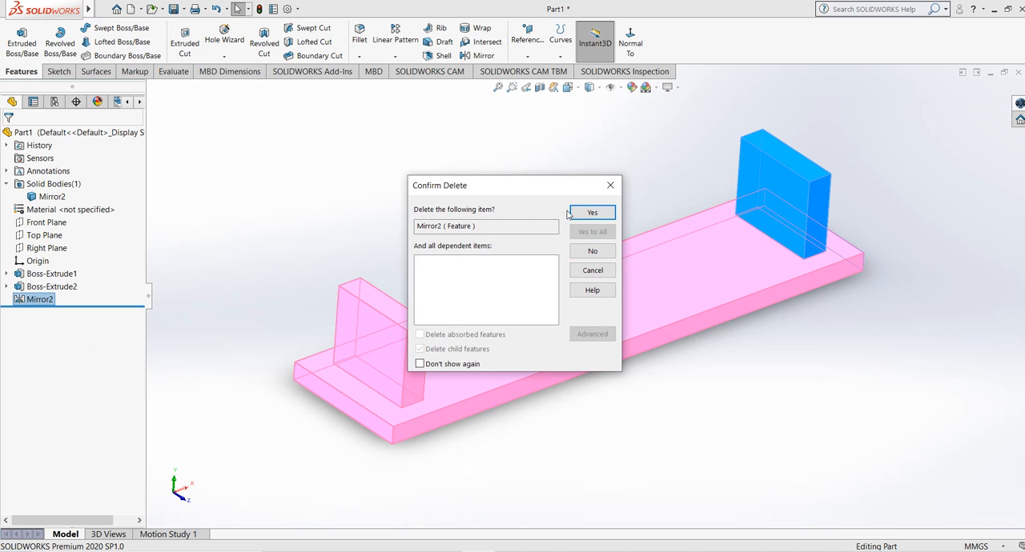
{"action": "left_click", "coordinate": [589, 211]}
Step: Edit the block's extrusion, turn off Merge result and accept it to make the block a separate body
{"action": "mouse_move", "coordinate": [499, 229]}
{"action": "middle_mouse_down"}
{"action": "mouse_move", "coordinate": [483, 221]}
{"action": "mouse_move", "coordinate": [483, 231]}
{"action": "middle_mouse_up"}
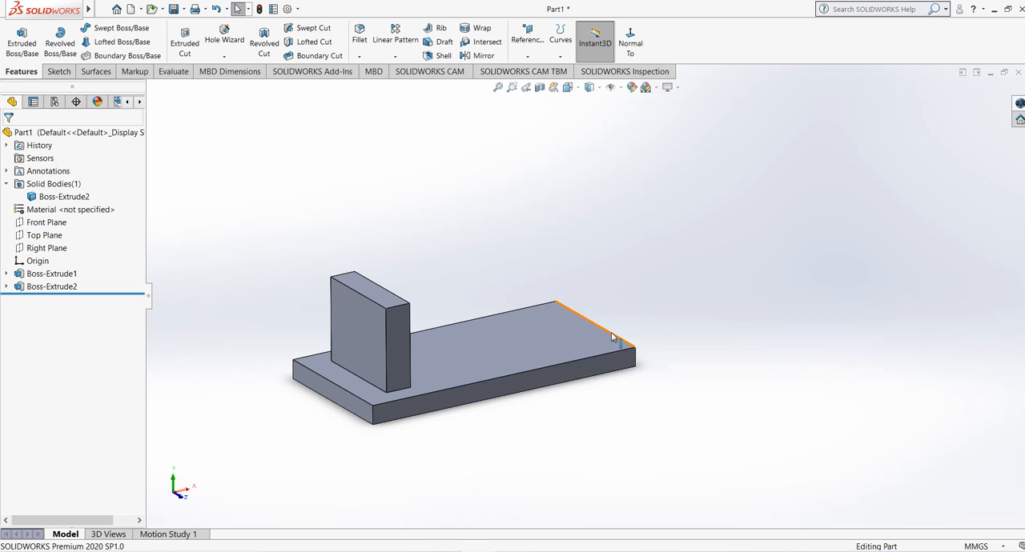
{"action": "left_click", "coordinate": [51, 286]}
{"action": "left_click", "coordinate": [64, 260]}
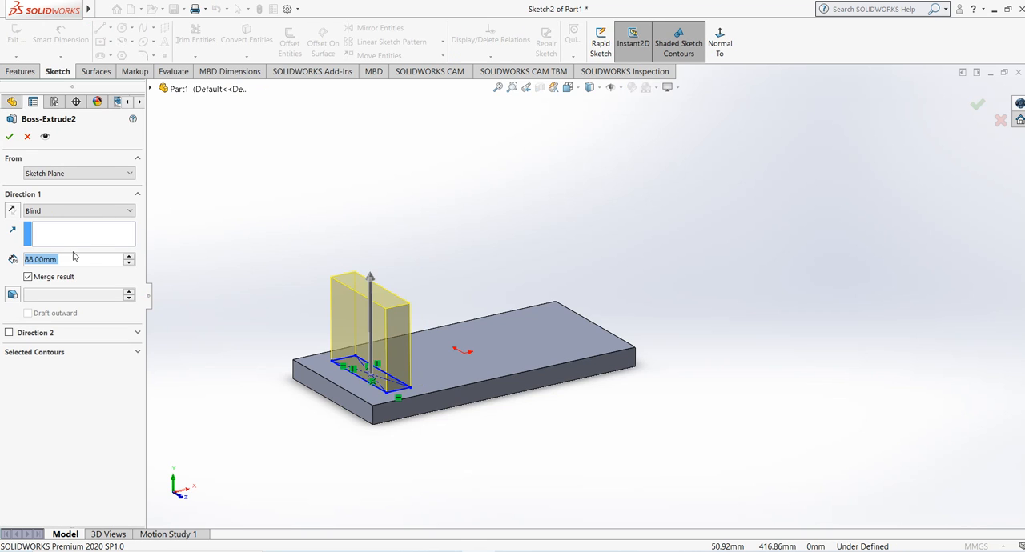
{"action": "left_click", "coordinate": [28, 277]}
{"action": "left_click", "coordinate": [10, 136]}
Step: Highlight the block and base plate in turn on the model and in the solid bodies list to examine them as separate bodies
{"action": "scroll", "coordinate": [290, 290], "scroll_direction": "down", "scroll_amount": 2}
{"action": "scroll", "coordinate": [898, 385], "scroll_direction": "up", "scroll_amount": 2}
{"action": "scroll", "coordinate": [898, 385], "scroll_direction": "down", "scroll_amount": 1}
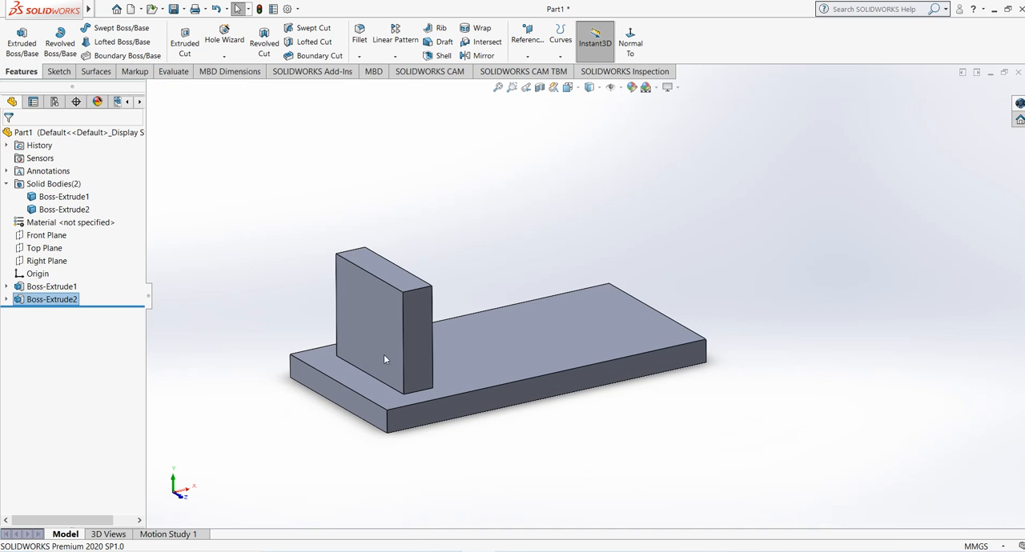
{"action": "left_click", "coordinate": [384, 319]}
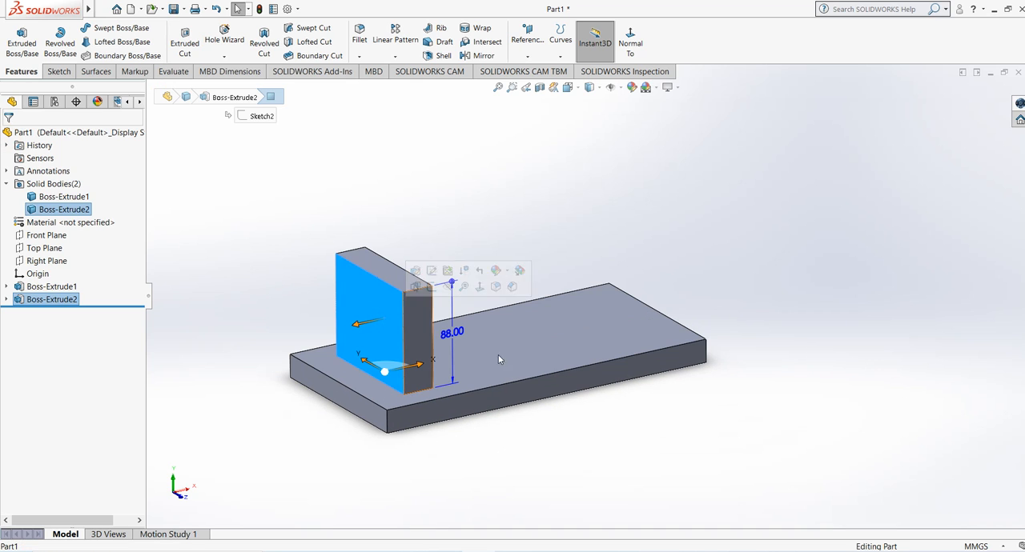
{"action": "left_click", "coordinate": [541, 351]}
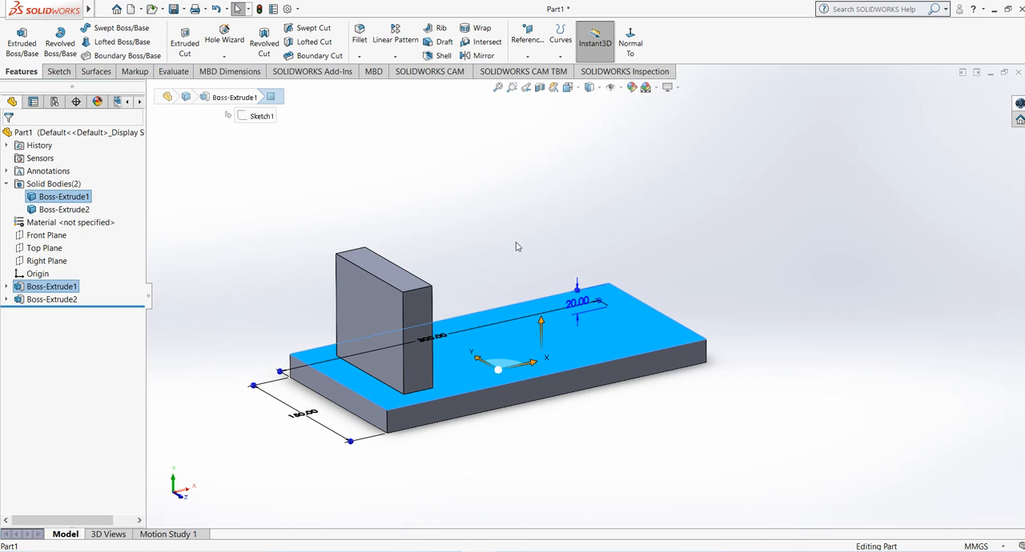
{"action": "left_click", "coordinate": [5, 184]}
{"action": "left_click", "coordinate": [5, 184]}
{"action": "left_click", "coordinate": [56, 209]}
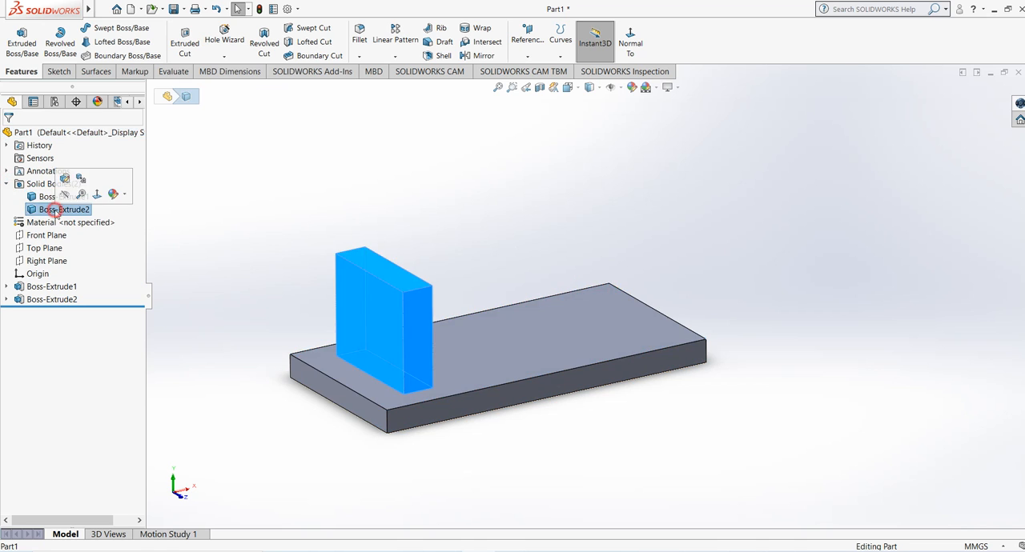
{"action": "left_click", "coordinate": [56, 196]}
{"action": "left_click", "coordinate": [56, 209]}
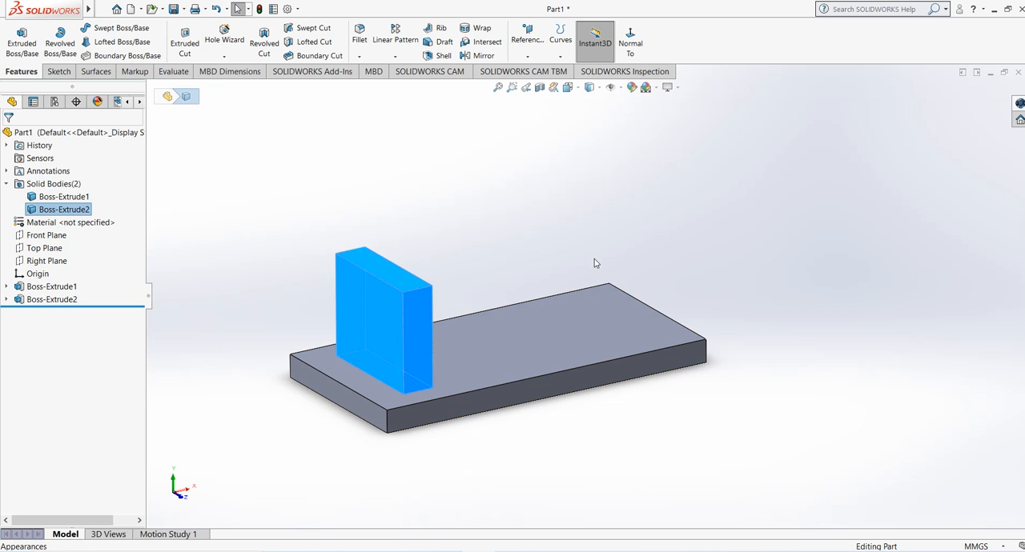
Step: Start a Mirror feature and clear the preselected block body from the bodies to mirror
{"action": "scroll", "coordinate": [594, 262], "scroll_direction": "down", "scroll_amount": 2}
{"action": "scroll", "coordinate": [566, 272], "scroll_direction": "up", "scroll_amount": 2}
{"action": "scroll", "coordinate": [538, 296], "scroll_direction": "down", "scroll_amount": 1}
{"action": "middle_click_drag", "start_coordinate": [491, 273], "coordinate": [469, 176]}
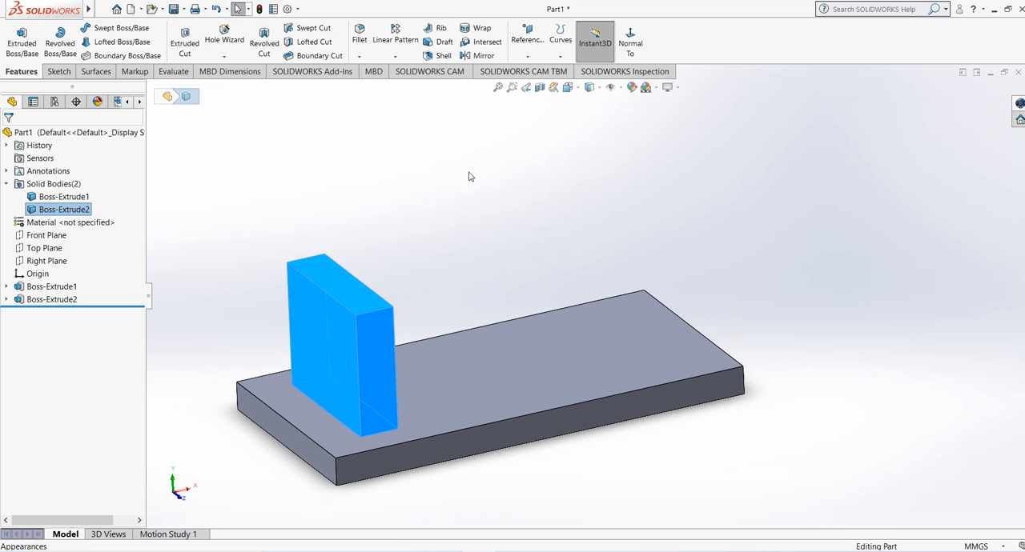
{"action": "left_click", "coordinate": [479, 55]}
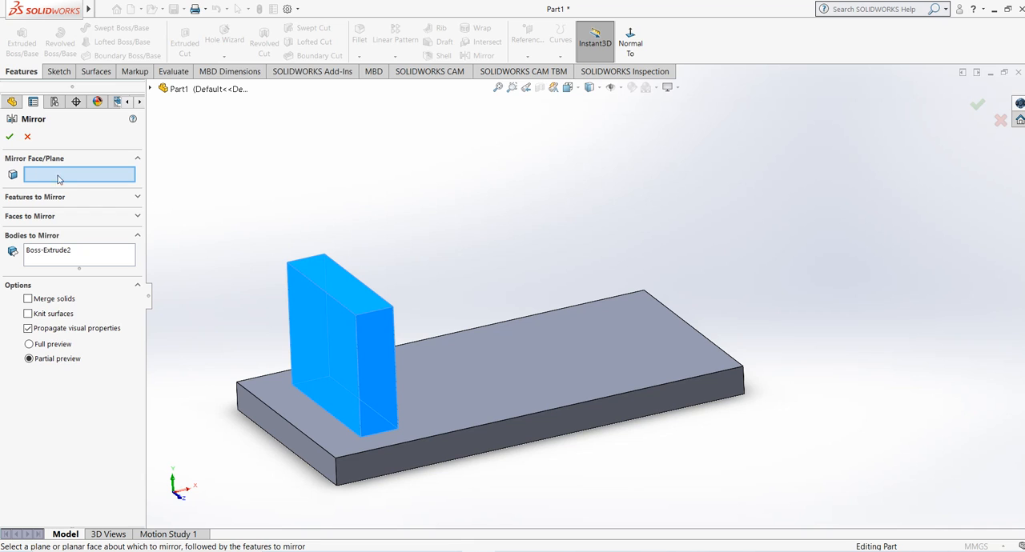
{"action": "left_click", "coordinate": [52, 251]}
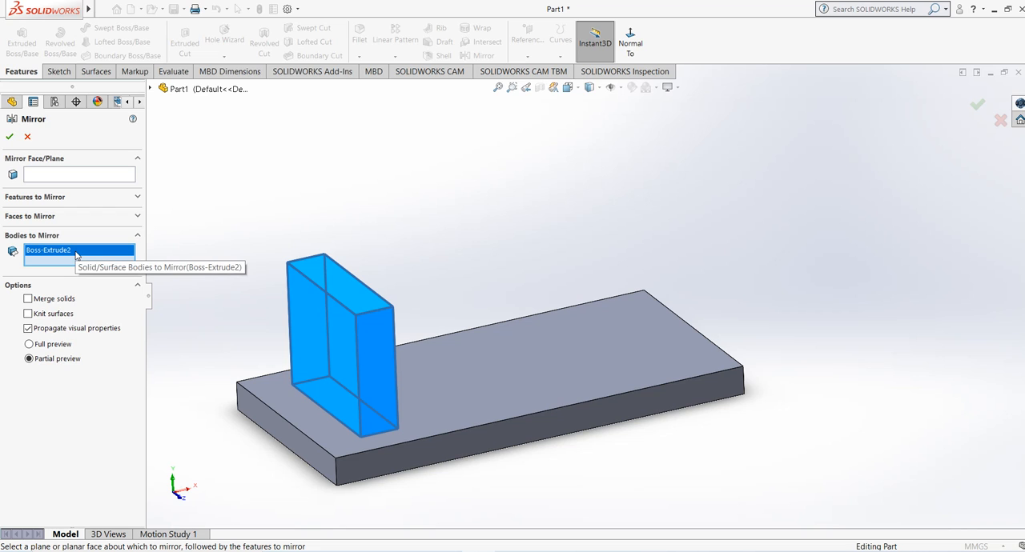
{"action": "left_click", "coordinate": [61, 198]}
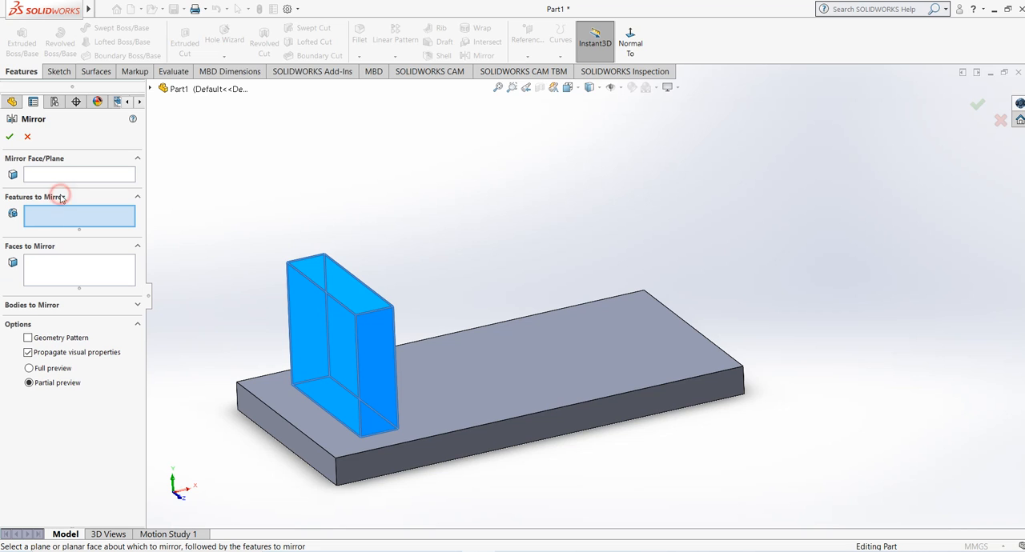
{"action": "left_click", "coordinate": [32, 307]}
{"action": "right_click", "coordinate": [79, 253]}
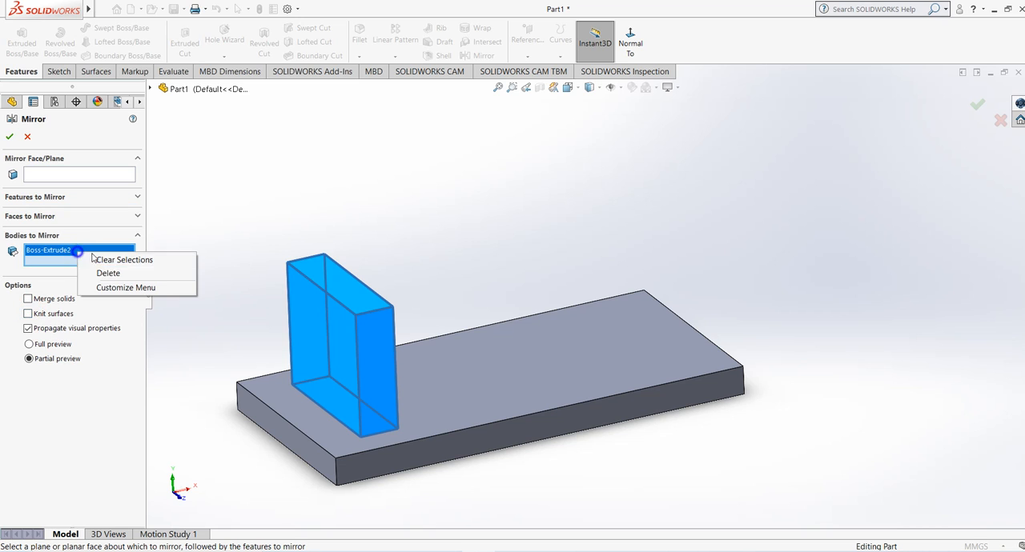
{"action": "left_click", "coordinate": [112, 259]}
Step: Try to mirror the block's Boss-Extrude2 feature about the Right Plane using features to mirror with partial preview
{"action": "left_click", "coordinate": [69, 198]}
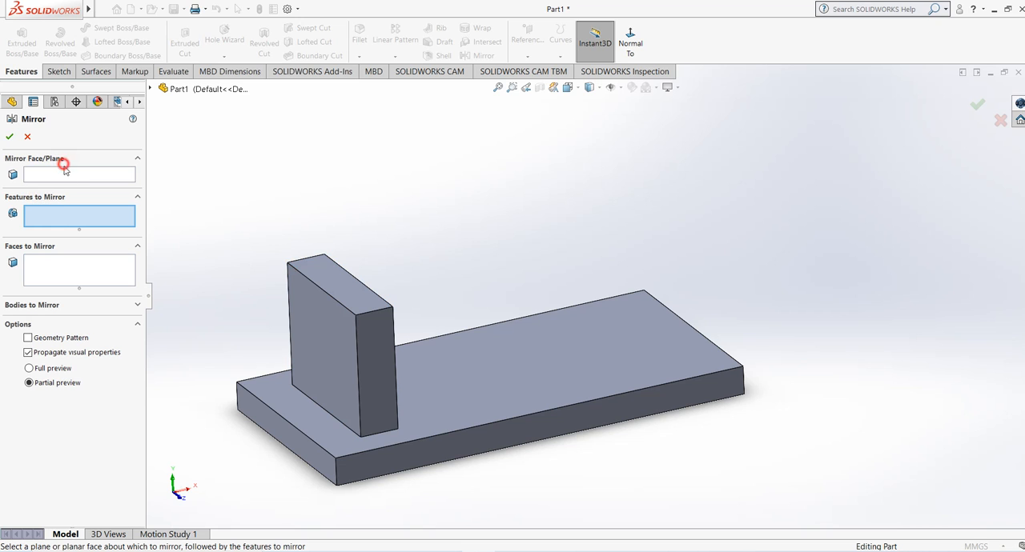
{"action": "left_click", "coordinate": [68, 175]}
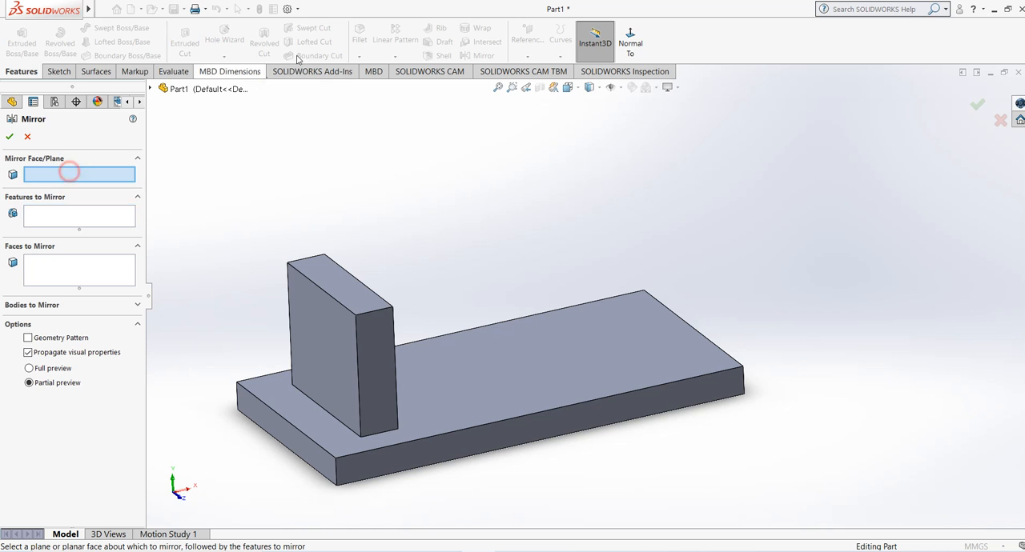
{"action": "left_click", "coordinate": [151, 89]}
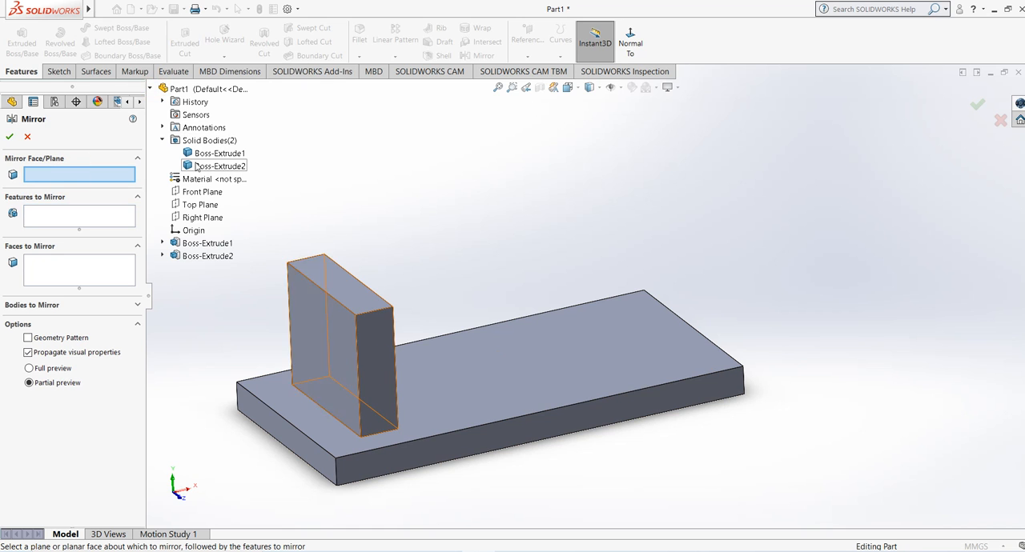
{"action": "left_click", "coordinate": [202, 219]}
{"action": "left_click", "coordinate": [339, 329]}
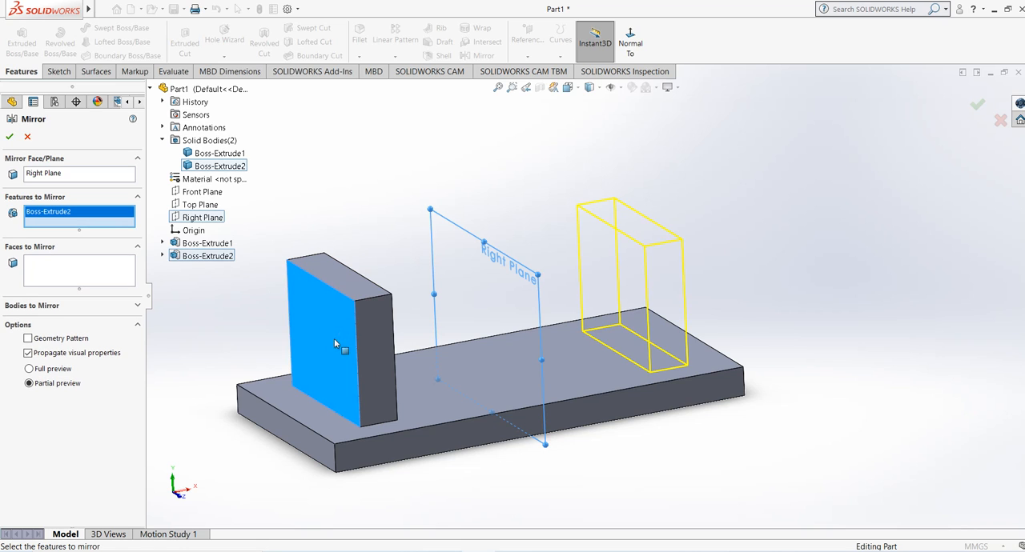
{"action": "left_click", "coordinate": [9, 137]}
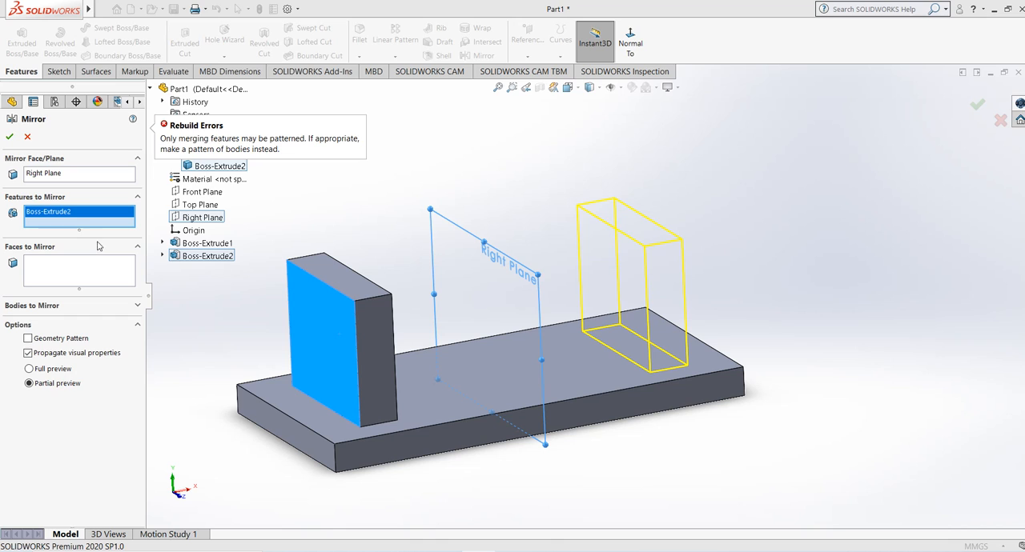
Step: Clear the block feature from the features to mirror and mirror the block's solid body about the Right Plane instead
{"action": "right_click", "coordinate": [72, 212]}
{"action": "left_click", "coordinate": [91, 219]}
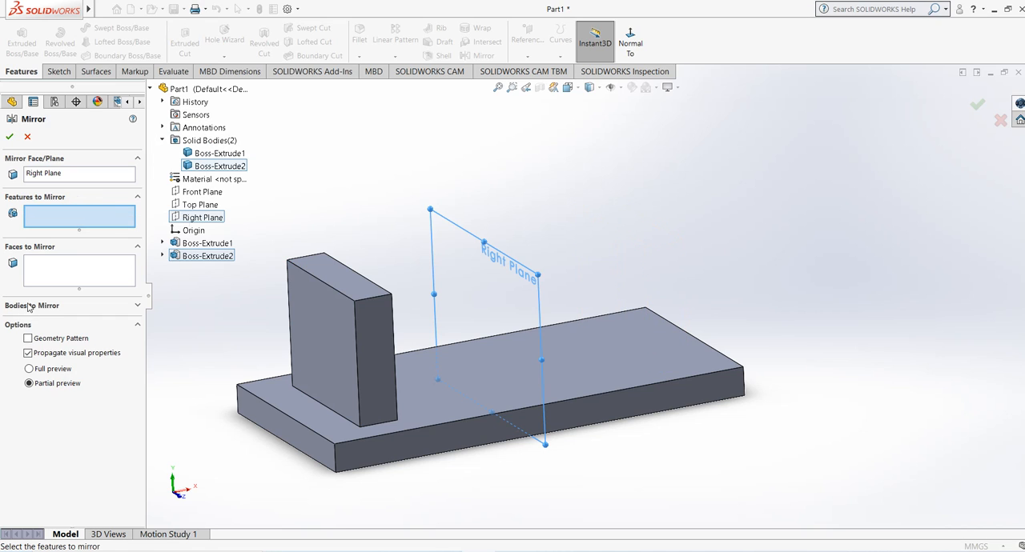
{"action": "left_click", "coordinate": [28, 307]}
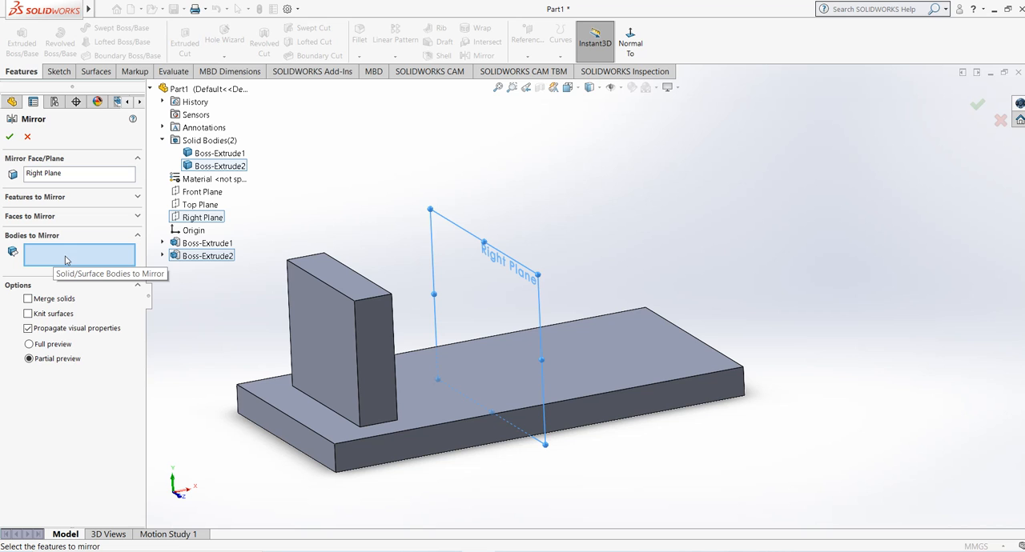
{"action": "left_click", "coordinate": [343, 280]}
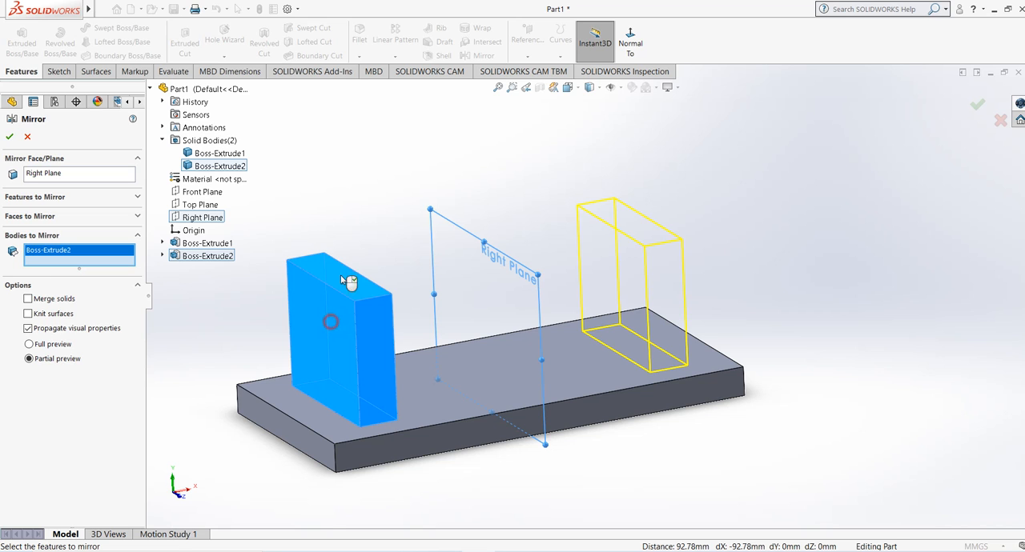
{"action": "left_click", "coordinate": [10, 137]}
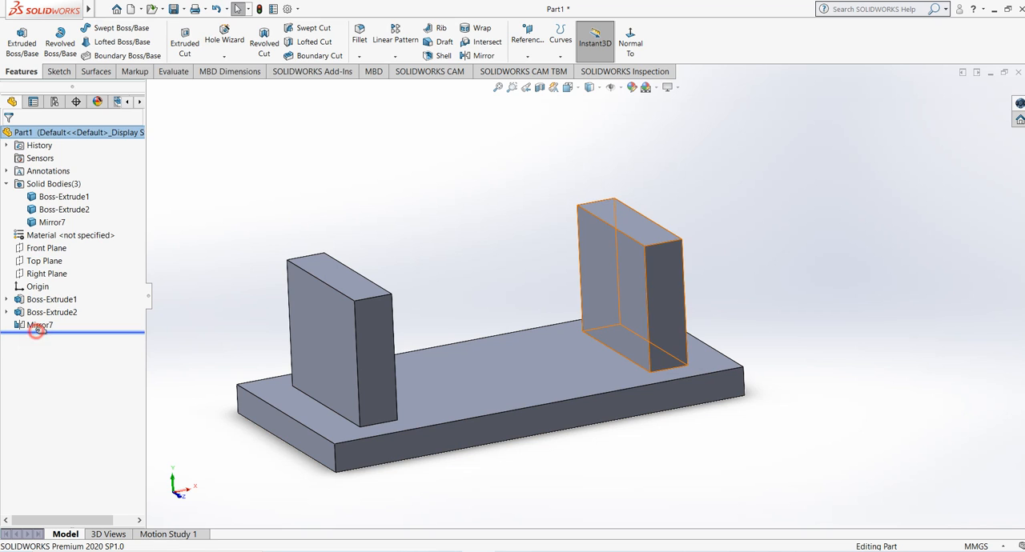
Step: Delete the mirror feature that copies the block body about the Right Plane
{"action": "left_click", "coordinate": [37, 325]}
{"action": "right_click", "coordinate": [37, 325]}
{"action": "left_click", "coordinate": [72, 389]}
{"action": "left_click", "coordinate": [590, 212]}
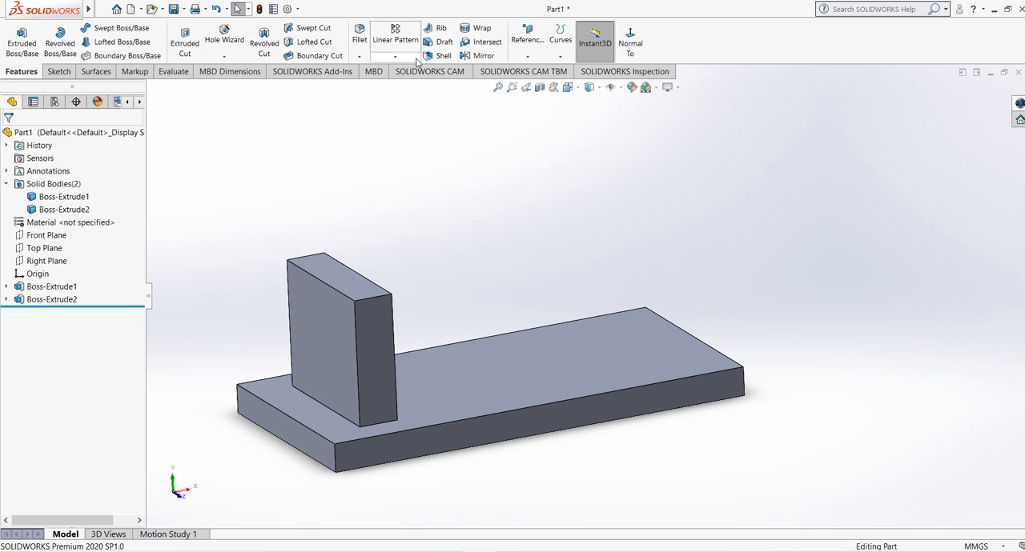
Step: Mirror the block's solid body about the base plate's end face farthest from the block, using full preview without merging solids
{"action": "left_click", "coordinate": [479, 56]}
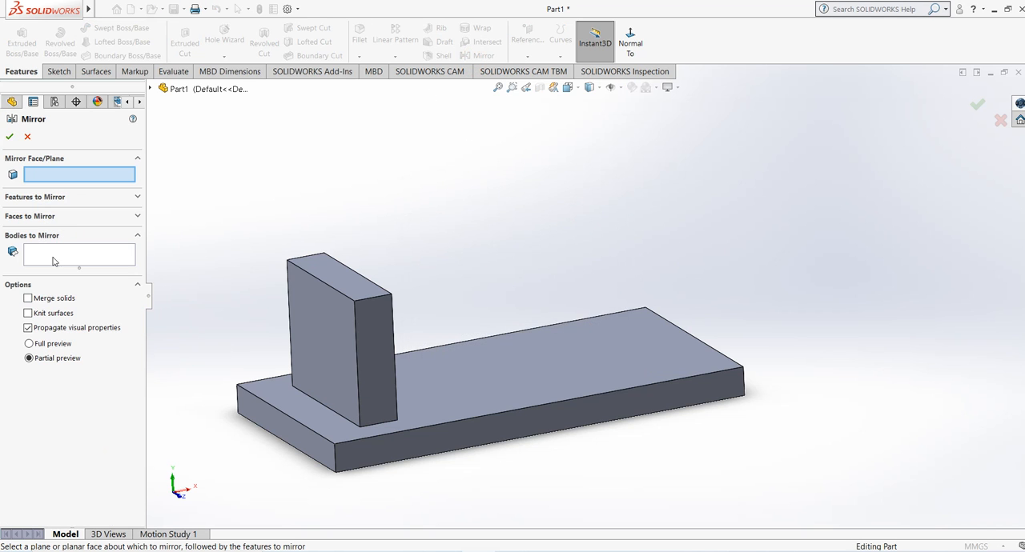
{"action": "middle_click_drag", "start_coordinate": [760, 348], "coordinate": [678, 373]}
{"action": "left_click", "coordinate": [677, 373]}
{"action": "middle_click_drag", "start_coordinate": [611, 389], "coordinate": [656, 388]}
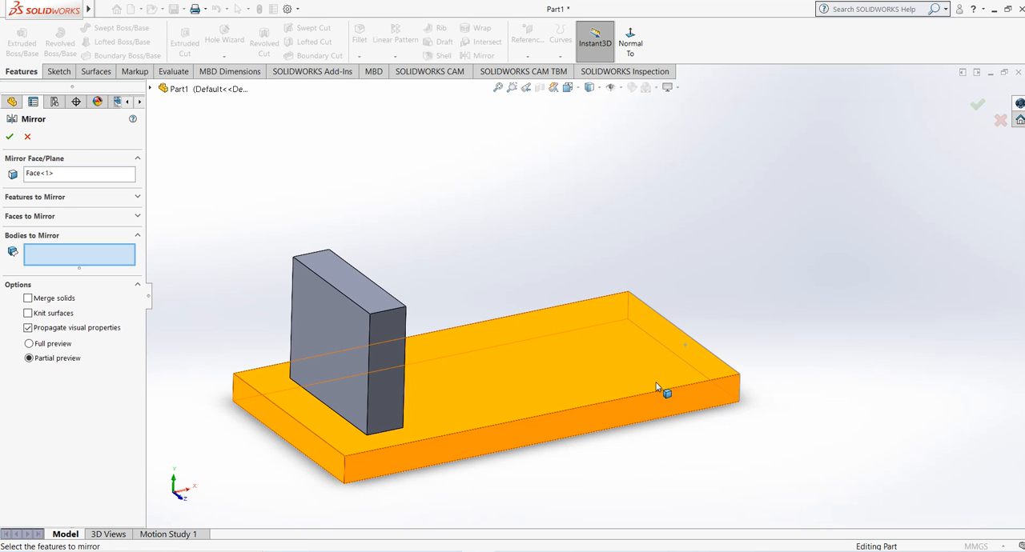
{"action": "left_click", "coordinate": [385, 318]}
{"action": "scroll", "coordinate": [666, 335], "scroll_direction": "up", "scroll_amount": 3}
{"action": "scroll", "coordinate": [805, 287], "scroll_direction": "down", "scroll_amount": 2}
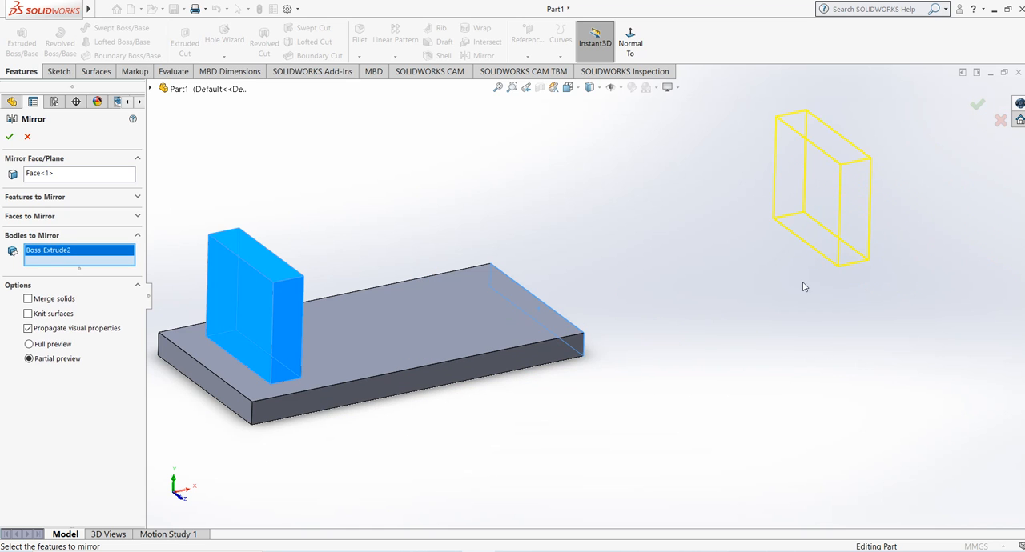
{"action": "left_click", "coordinate": [30, 345]}
{"action": "scroll", "coordinate": [708, 450], "scroll_direction": "up", "scroll_amount": 2}
{"action": "scroll", "coordinate": [668, 281], "scroll_direction": "down", "scroll_amount": 1}
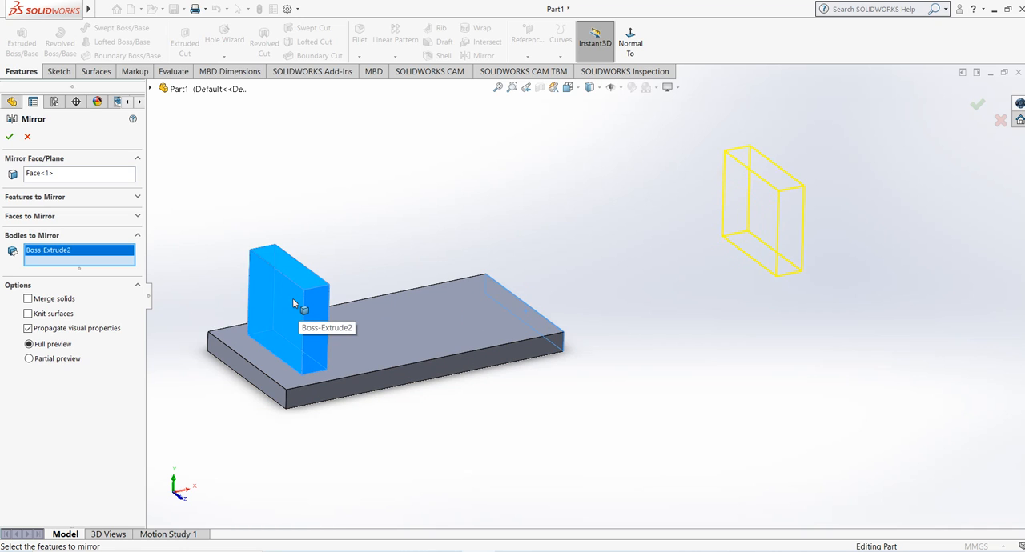
{"action": "left_click", "coordinate": [10, 137]}
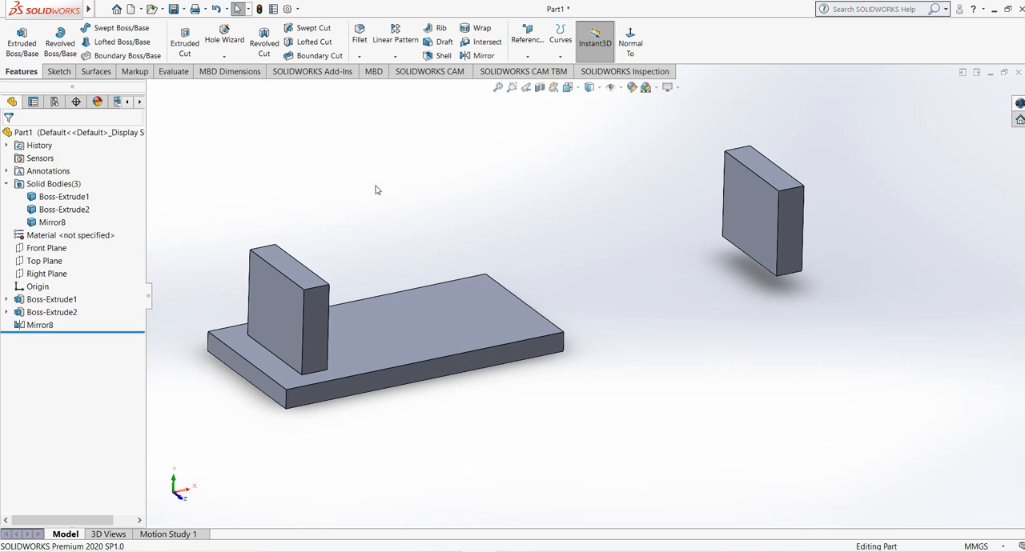
Step: Highlight the base plate, block and mirrored block in turn in the solid bodies list to examine them as separate bodies
{"action": "left_click", "coordinate": [65, 198]}
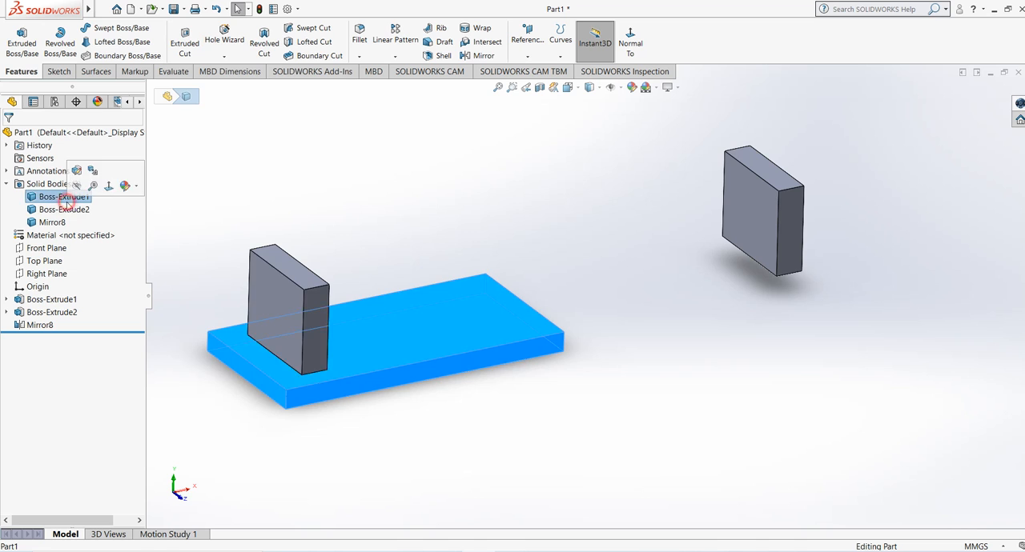
{"action": "left_click", "coordinate": [64, 210]}
{"action": "left_click", "coordinate": [52, 222]}
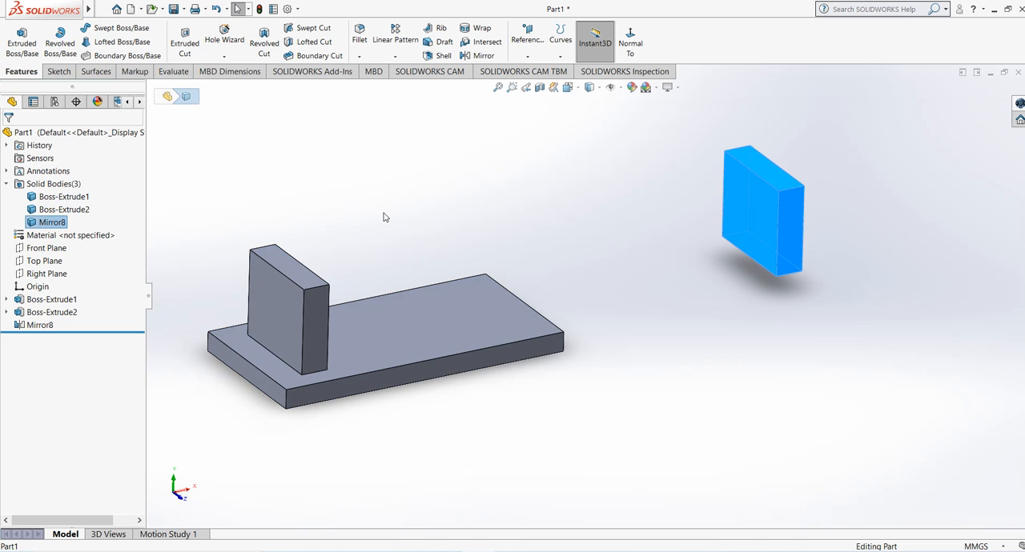
{"action": "left_click", "coordinate": [384, 217]}
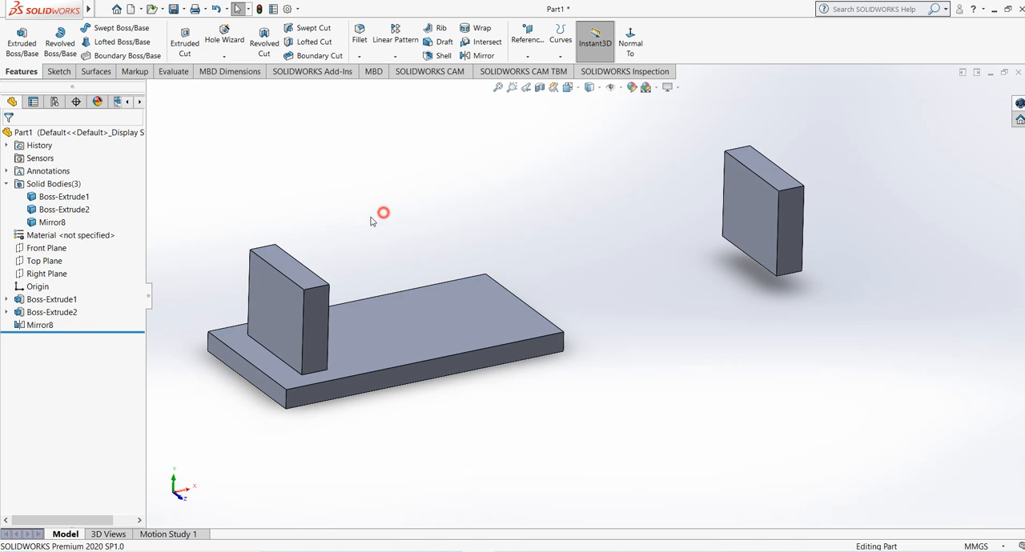
Step: Delete the mirror feature that copies the block about the plate's end face
{"action": "left_click", "coordinate": [42, 325]}
{"action": "right_click", "coordinate": [42, 325]}
{"action": "left_click", "coordinate": [76, 388]}
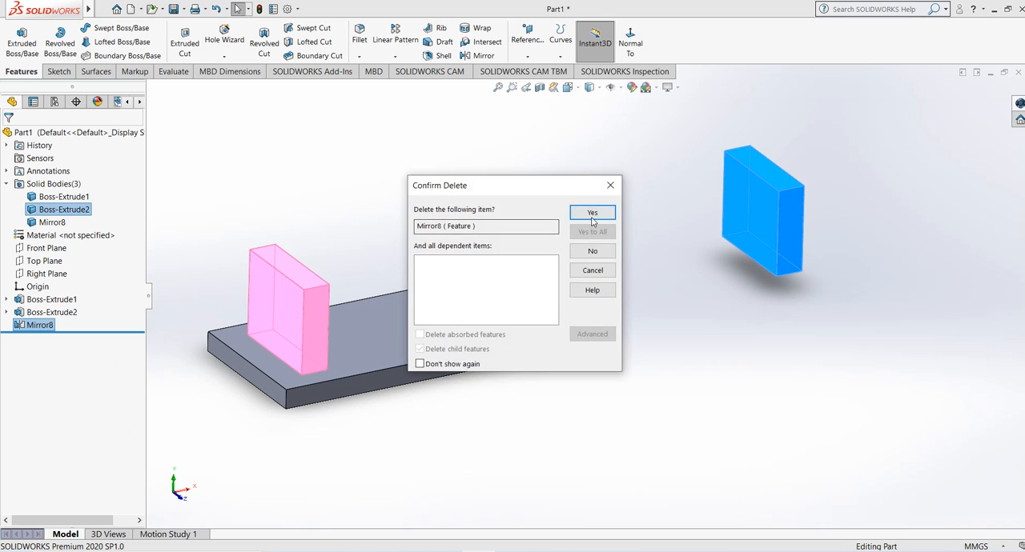
{"action": "key", "text": "Return"}
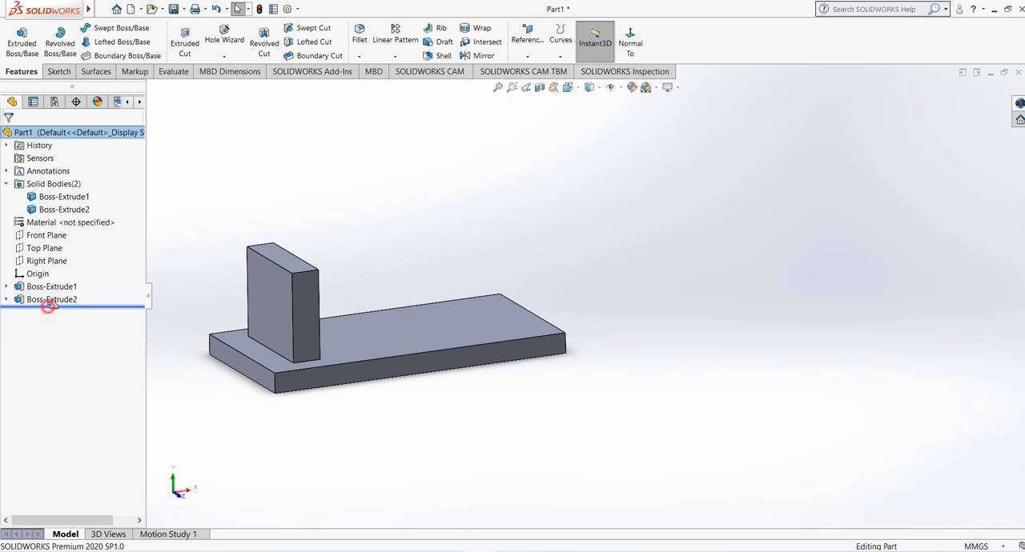
Step: Edit the block's extrusion and turn on Merge result to join the block with the base plate
{"action": "left_click", "coordinate": [45, 299]}
{"action": "left_click", "coordinate": [58, 273]}
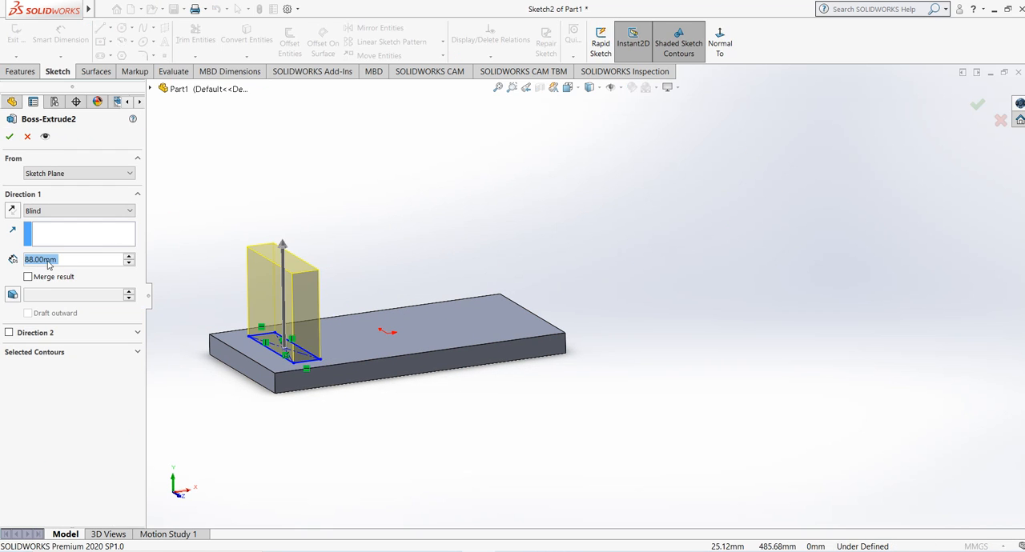
{"action": "left_click", "coordinate": [9, 136]}
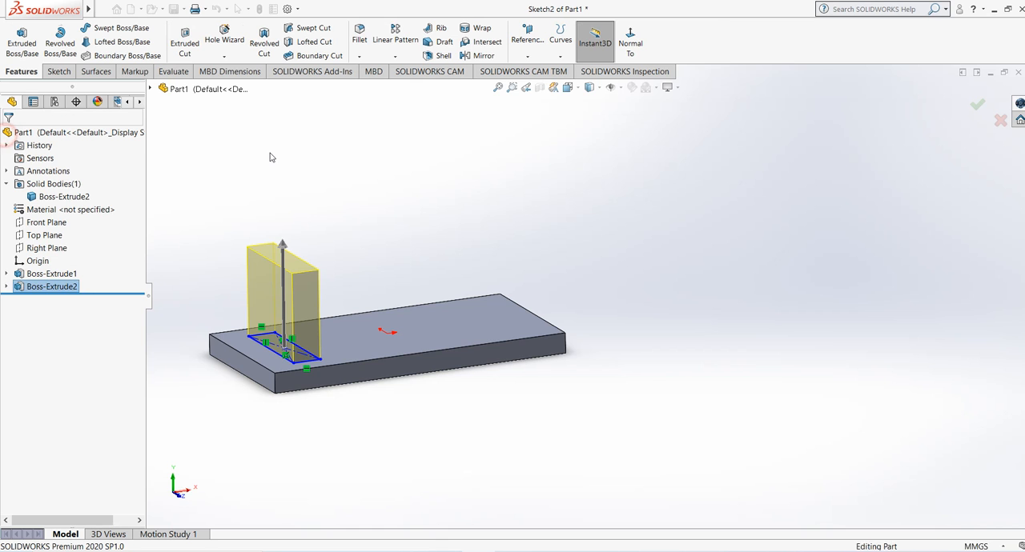
{"action": "middle_click_drag", "start_coordinate": [307, 175], "coordinate": [303, 166]}
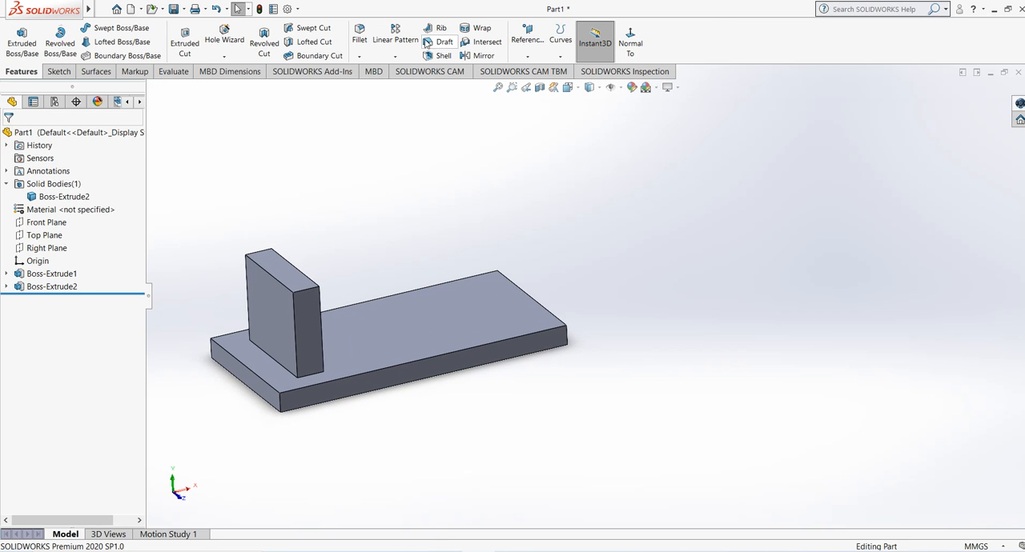
Step: Fillet the two short top edges of the upright block with a 10 mm radius
{"action": "left_click", "coordinate": [364, 41]}
{"action": "scroll", "coordinate": [317, 291], "scroll_direction": "down", "scroll_amount": 1}
{"action": "middle_click_drag", "start_coordinate": [317, 291], "coordinate": [389, 291], "text": "ctrl"}
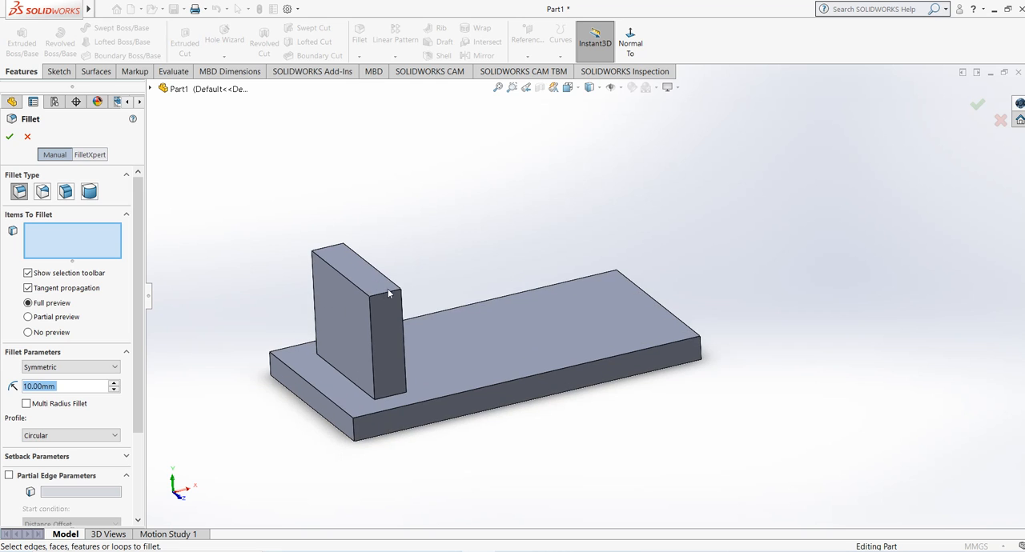
{"action": "left_click", "coordinate": [383, 293]}
{"action": "scroll", "coordinate": [332, 350], "scroll_direction": "down", "scroll_amount": 2}
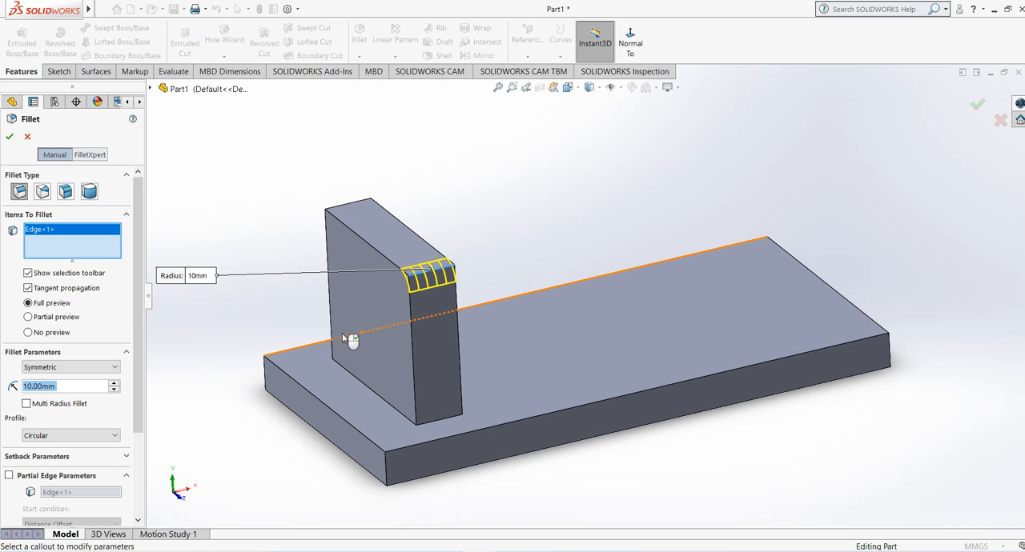
{"action": "left_click", "coordinate": [346, 204]}
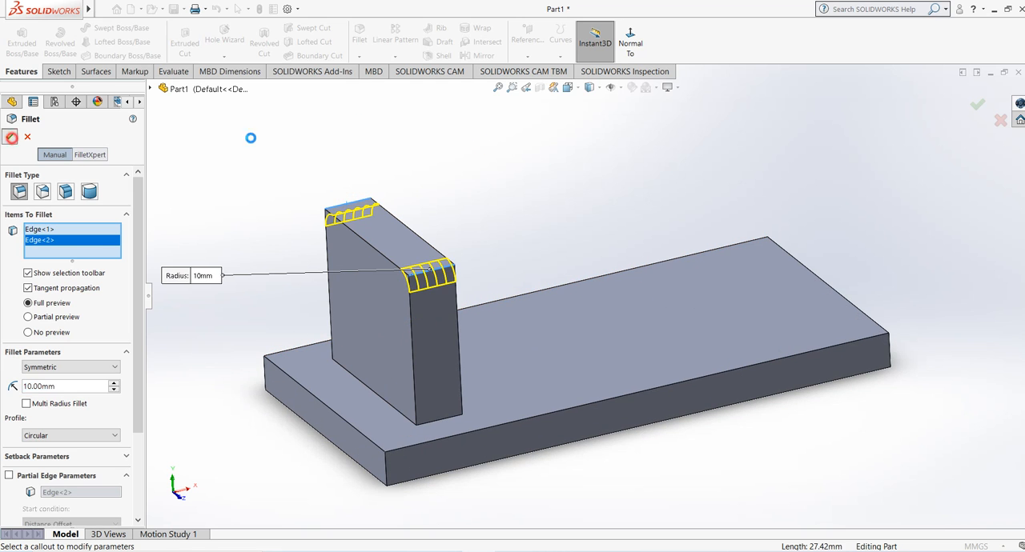
{"action": "left_click", "coordinate": [10, 136]}
{"action": "left_click", "coordinate": [526, 179]}
{"action": "scroll", "coordinate": [484, 244], "scroll_direction": "up", "scroll_amount": 2}
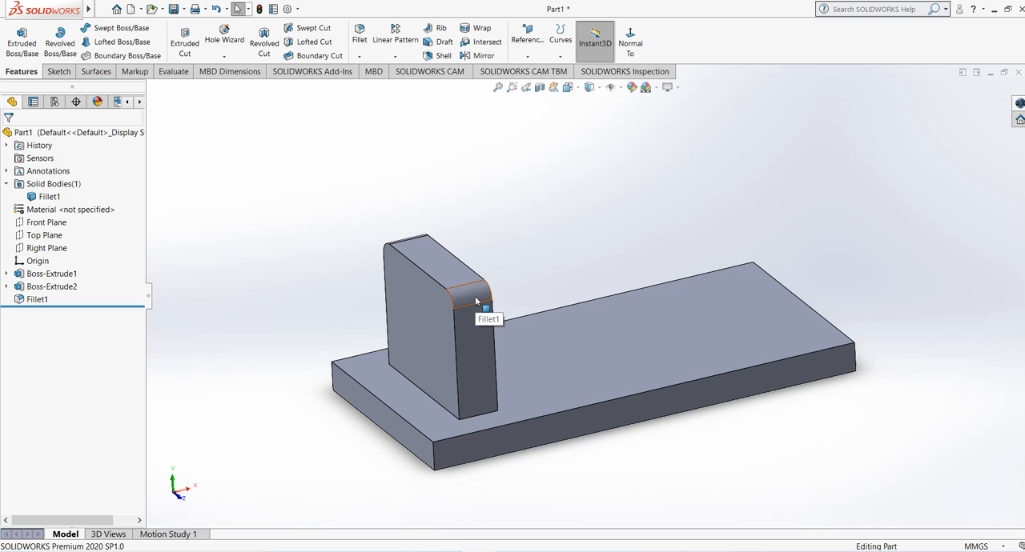
Step: Mirror the block's Boss-Extrude2 feature about the Right Plane as a feature to mirror with full preview
{"action": "left_click", "coordinate": [599, 224]}
{"action": "left_click", "coordinate": [484, 57]}
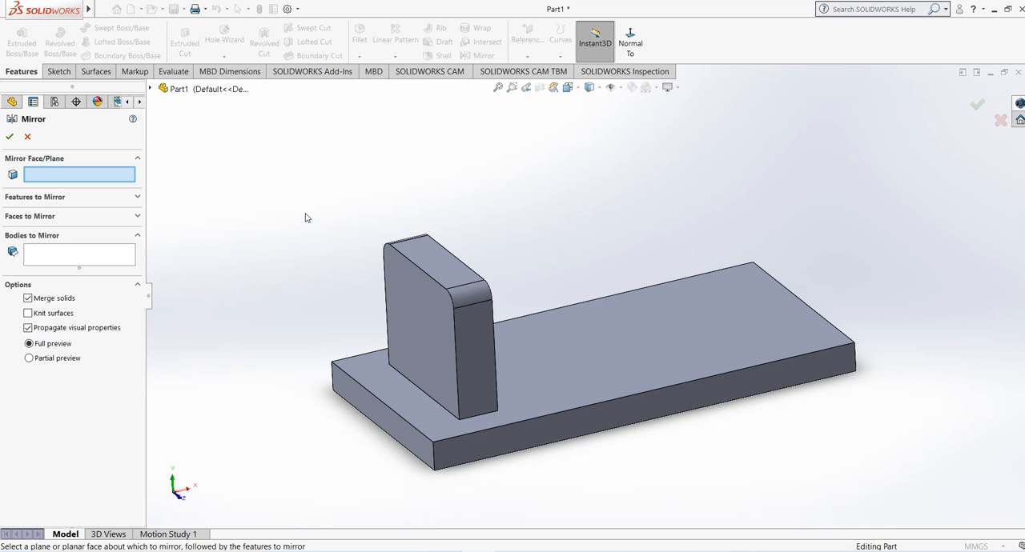
{"action": "left_click", "coordinate": [151, 88]}
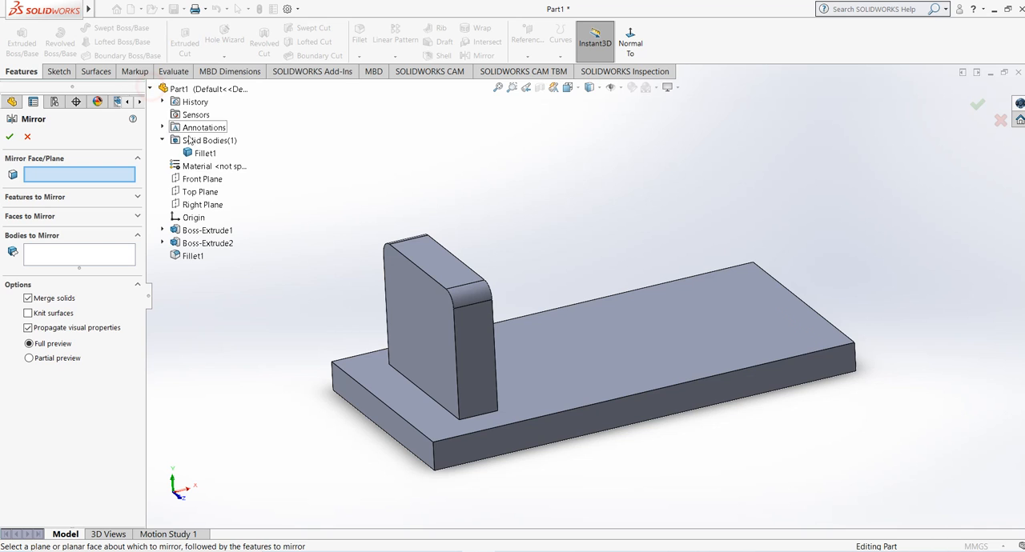
{"action": "left_click", "coordinate": [202, 204]}
{"action": "left_click", "coordinate": [366, 215]}
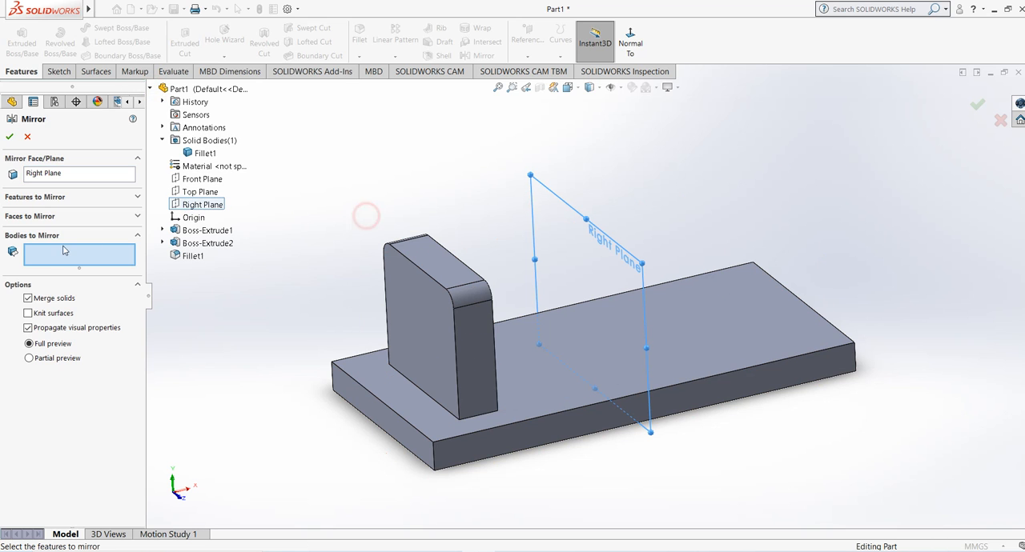
{"action": "left_click", "coordinate": [34, 197]}
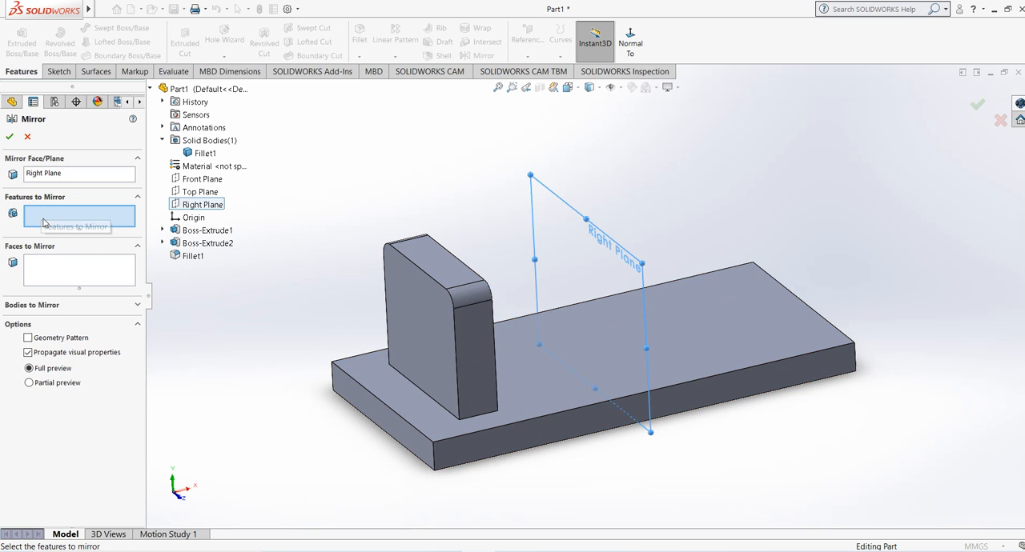
{"action": "left_click", "coordinate": [407, 243]}
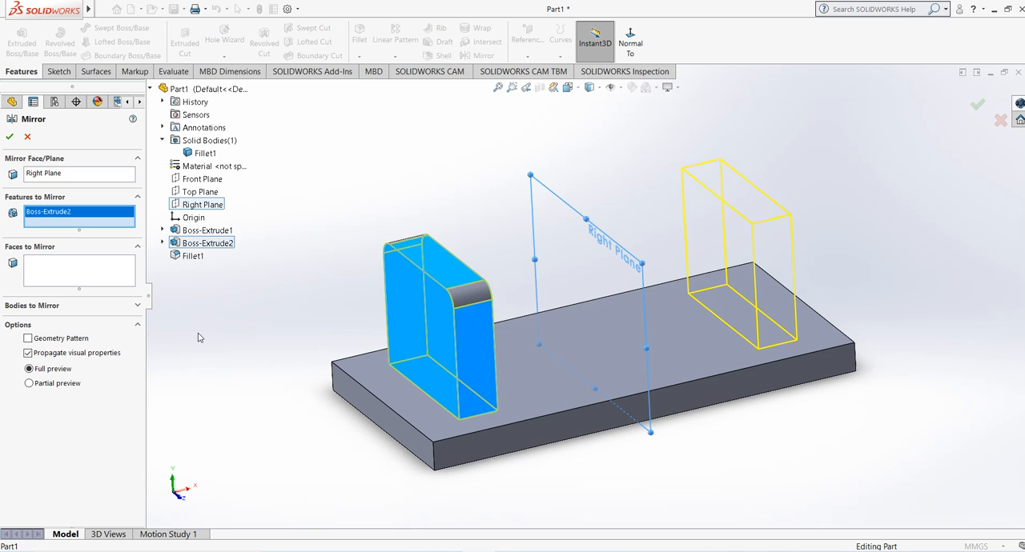
{"action": "left_click", "coordinate": [10, 137]}
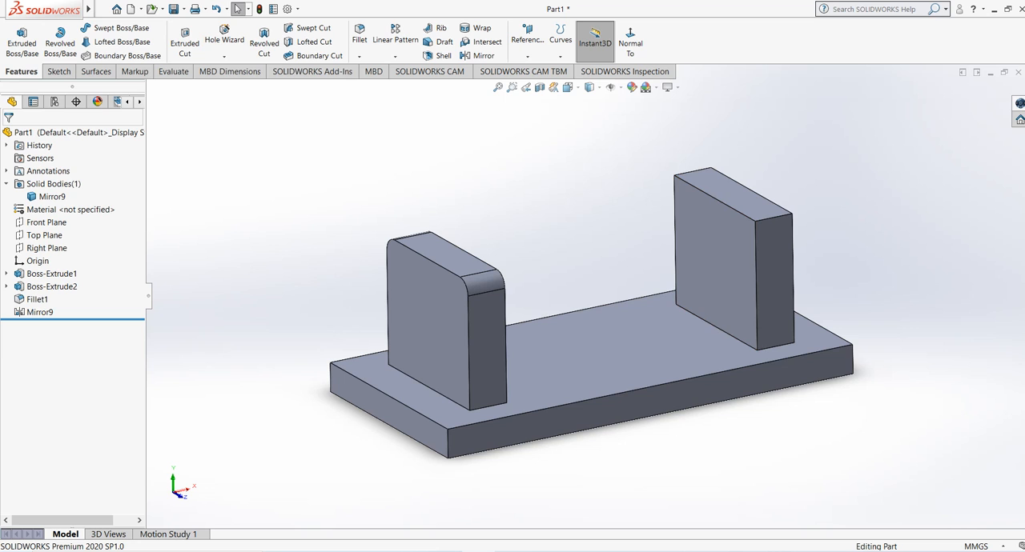
Step: Edit the mirror feature and add Fillet1 to the features to mirror alongside Boss-Extrude2
{"action": "left_click", "coordinate": [42, 313]}
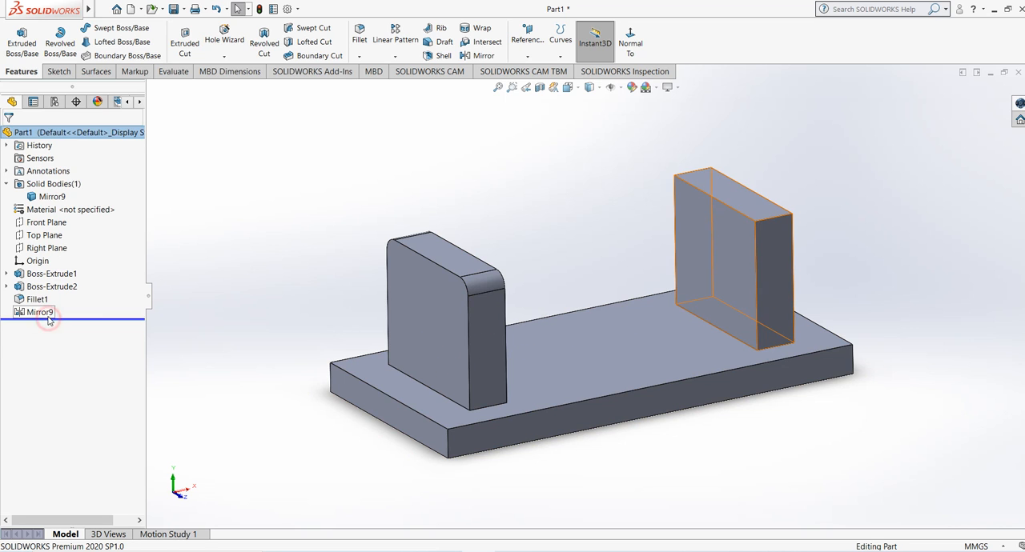
{"action": "right_click", "coordinate": [44, 314]}
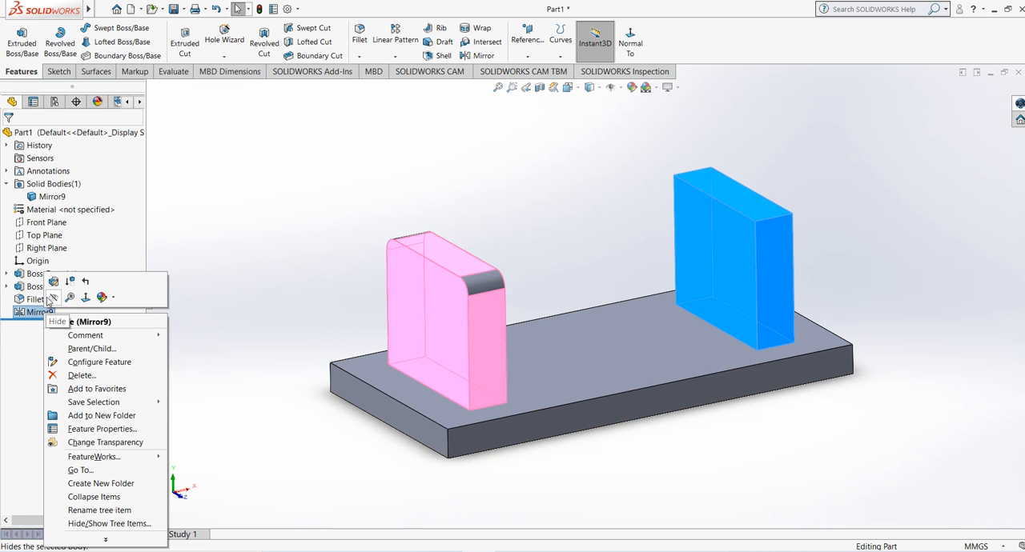
{"action": "left_click", "coordinate": [54, 282]}
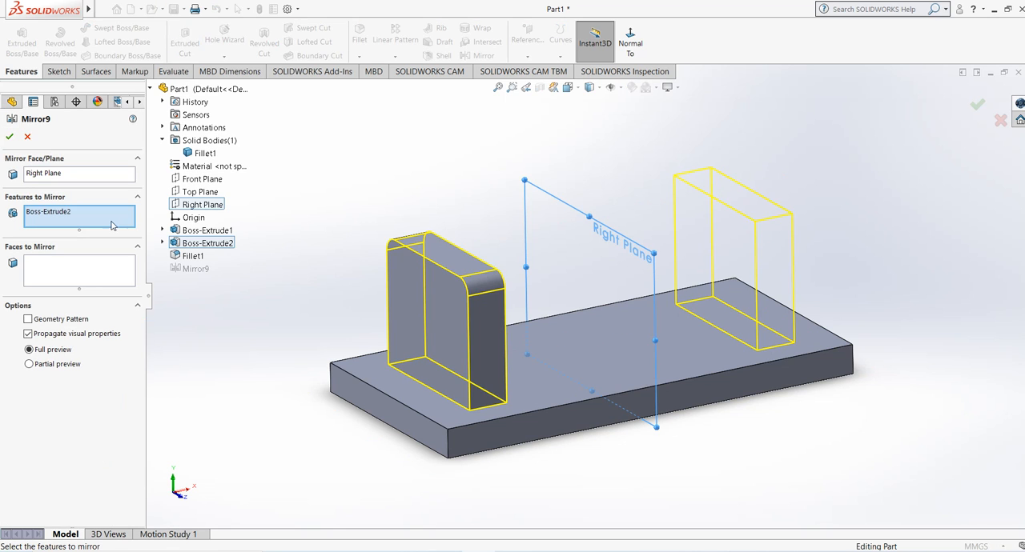
{"action": "left_click", "coordinate": [191, 256]}
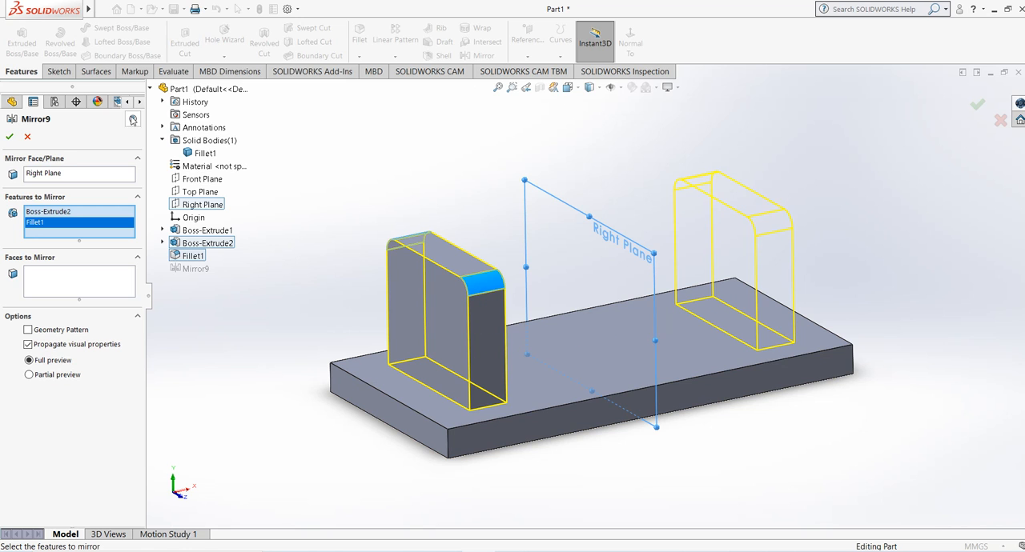
{"action": "left_click", "coordinate": [10, 137]}
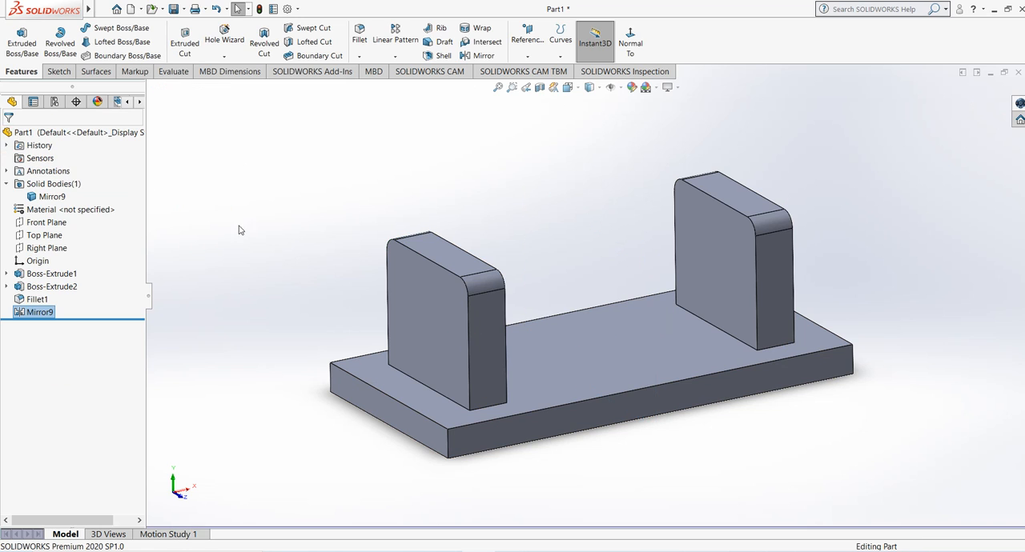
{"action": "middle_click_drag", "start_coordinate": [254, 232], "coordinate": [240, 222]}
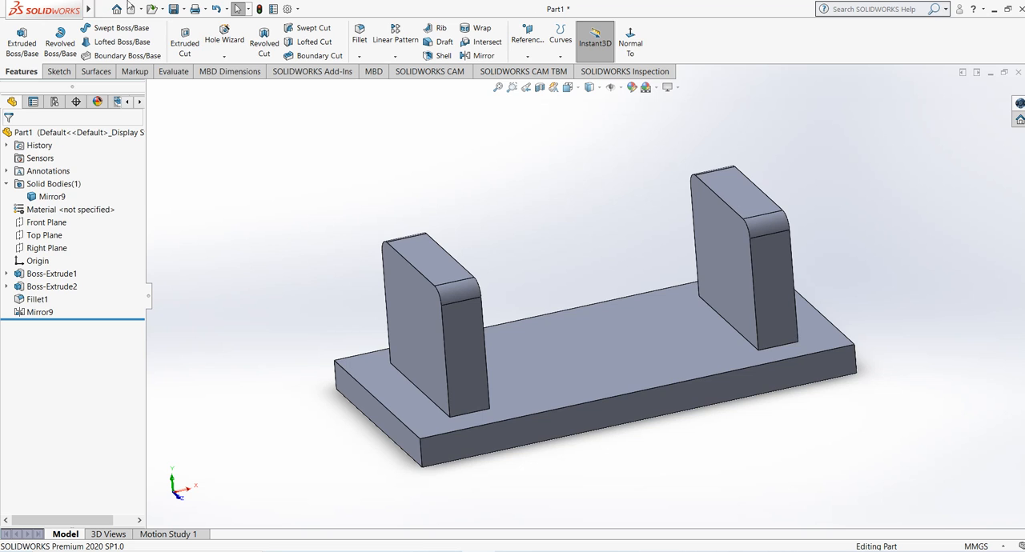
Step: Edit the mirror feature and remove Boss-Extrude2 from the features to mirror, leaving only Fillet1
{"action": "left_click", "coordinate": [37, 313]}
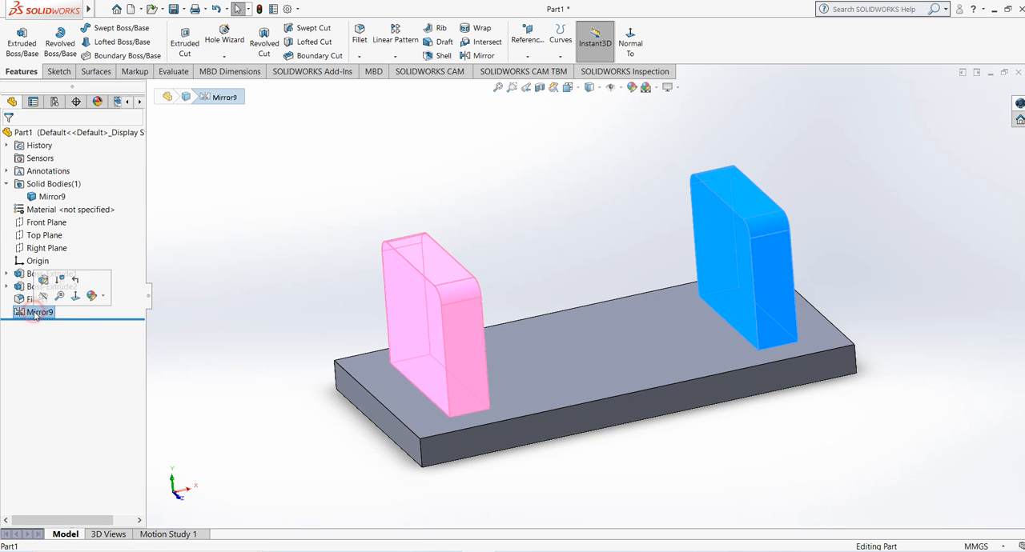
{"action": "right_click", "coordinate": [34, 313]}
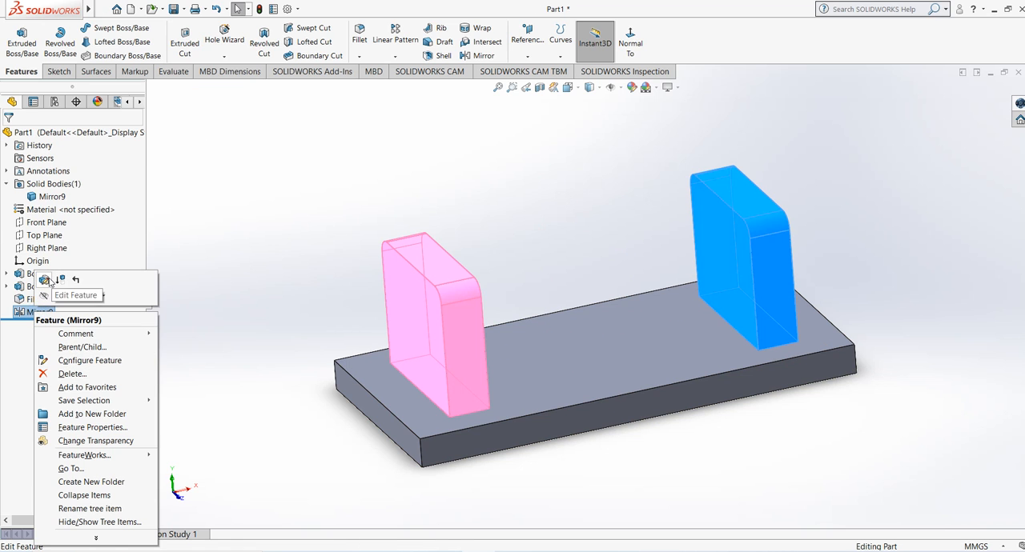
{"action": "left_click", "coordinate": [50, 280]}
{"action": "left_click", "coordinate": [42, 222]}
{"action": "right_click", "coordinate": [42, 222]}
{"action": "left_click", "coordinate": [64, 243]}
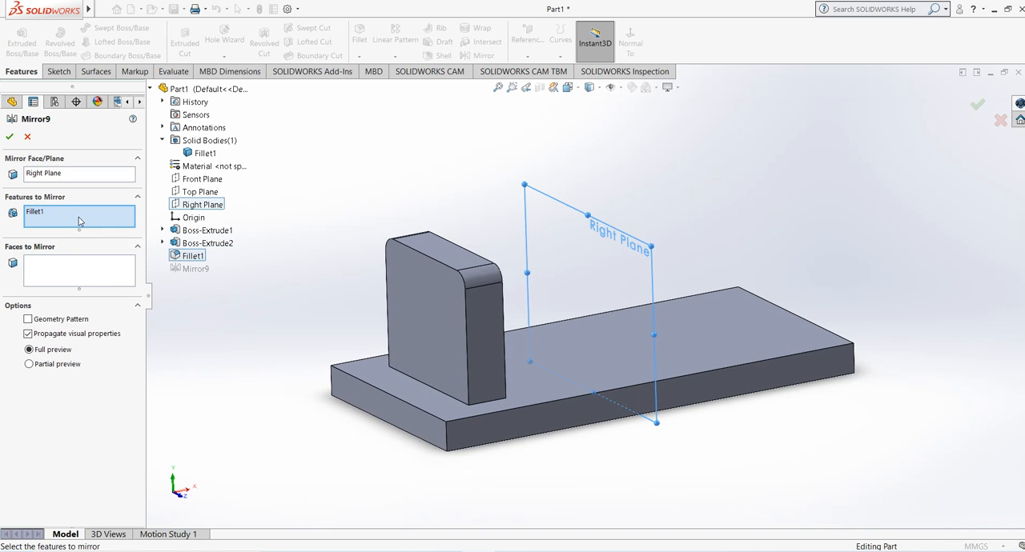
Step: Compare partial and full preview for the fillet and try to apply the Fillet1-only mirror about the Right Plane
{"action": "left_click", "coordinate": [64, 218]}
{"action": "left_click", "coordinate": [53, 364]}
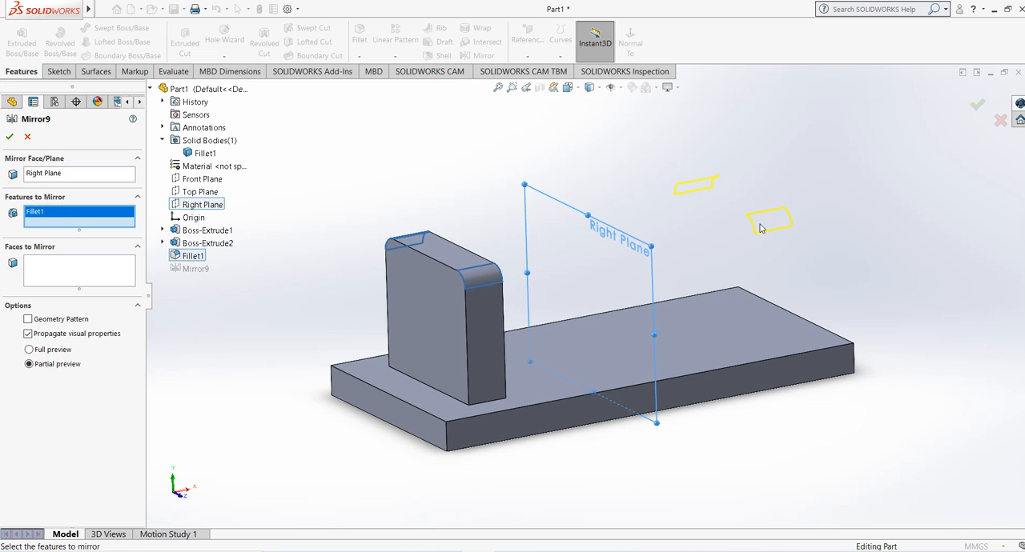
{"action": "left_click", "coordinate": [48, 350]}
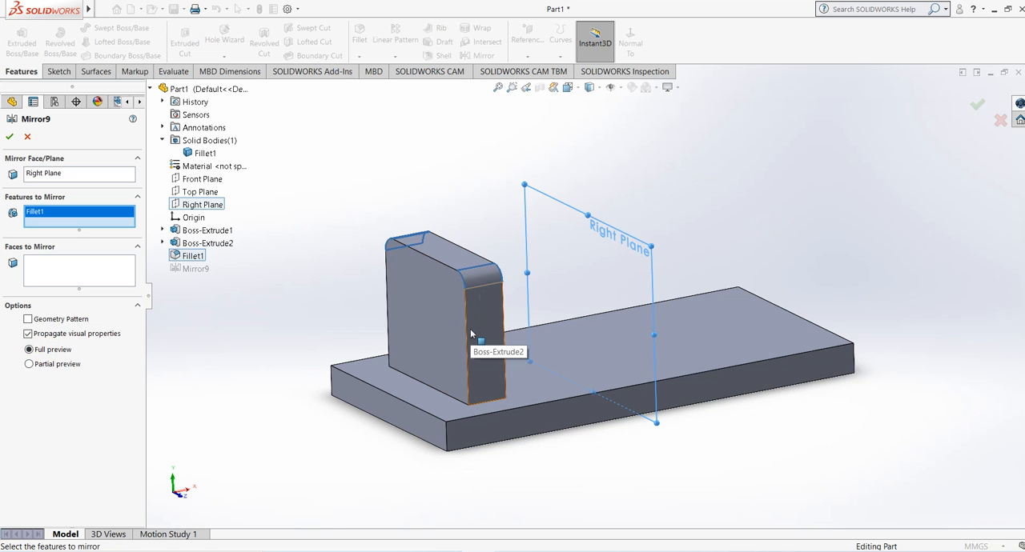
{"action": "left_click", "coordinate": [11, 137]}
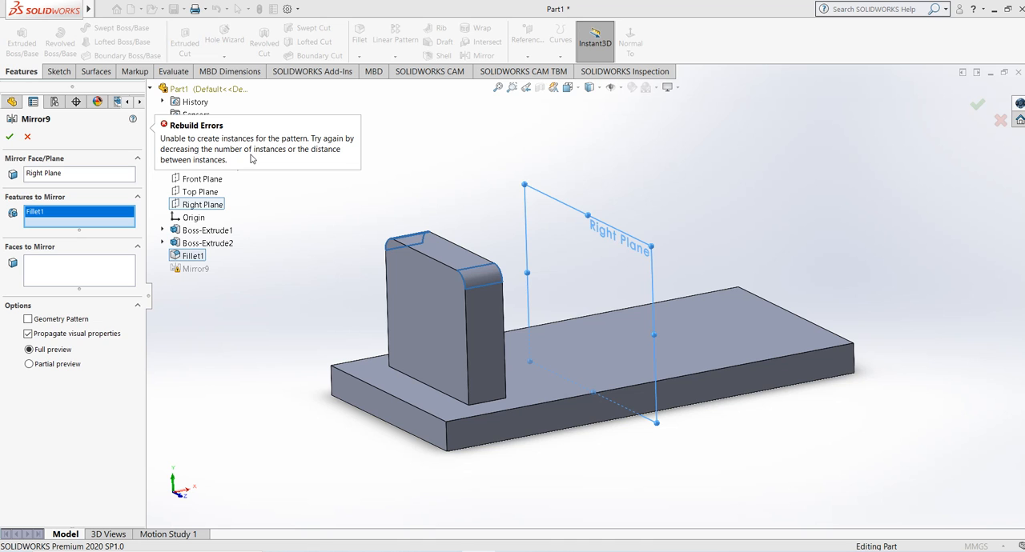
{"action": "left_click", "coordinate": [9, 136]}
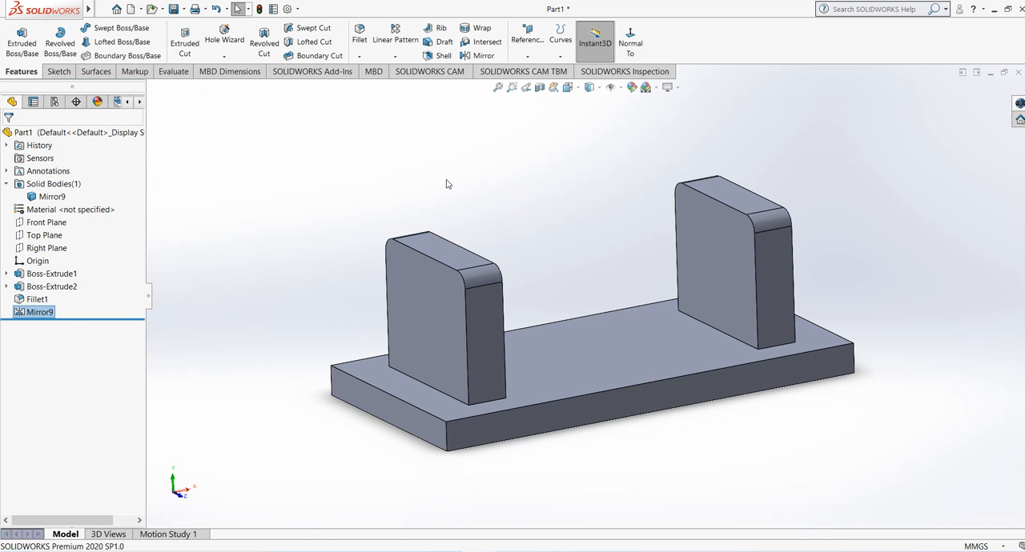
Step: Delete the mirror feature from the part
{"action": "right_click", "coordinate": [38, 313]}
{"action": "left_click", "coordinate": [86, 374]}
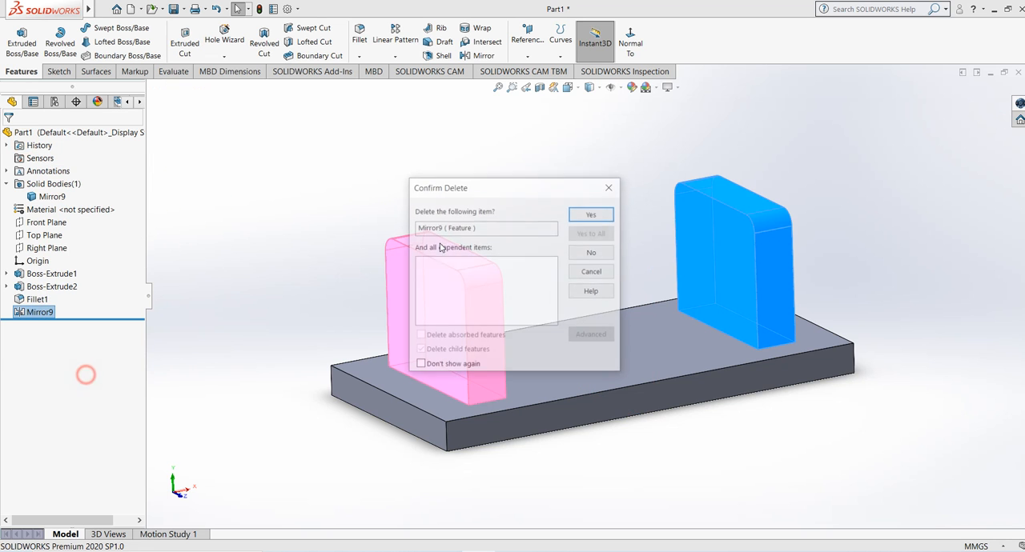
{"action": "left_click", "coordinate": [592, 213]}
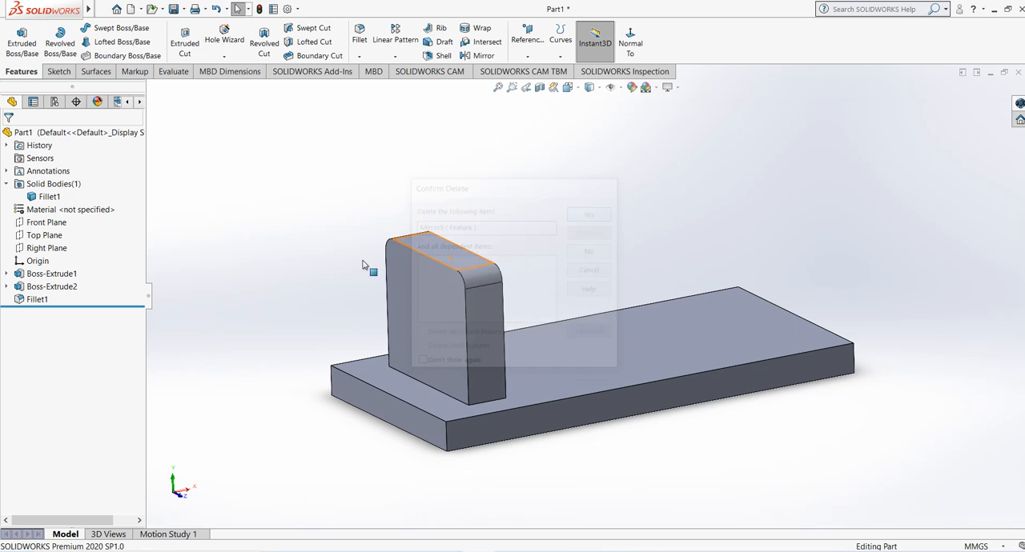
{"action": "left_click", "coordinate": [41, 294]}
{"action": "left_click", "coordinate": [343, 151]}
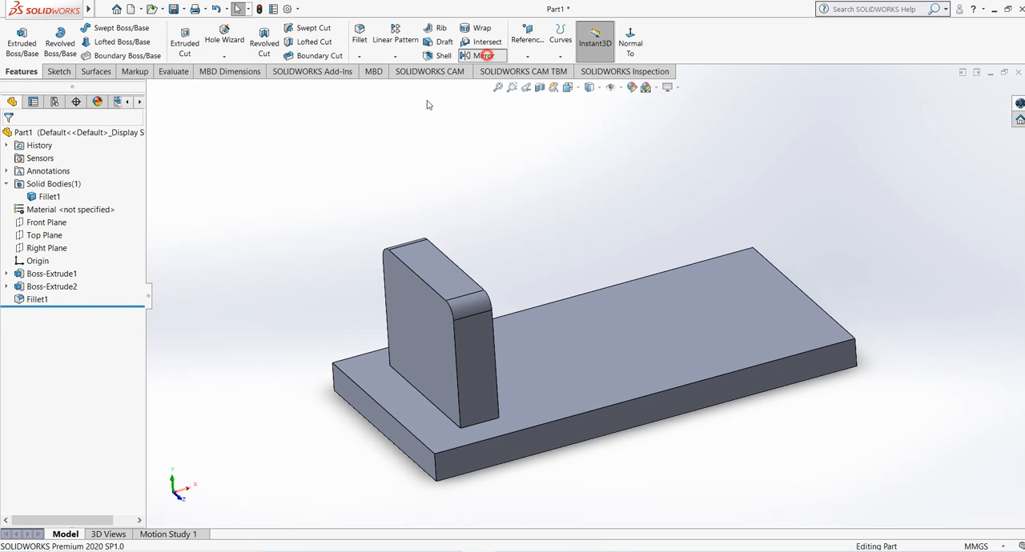
Step: Mirror the seven faces of the filleted block about the Right Plane as faces to mirror, using full preview
{"action": "left_click", "coordinate": [479, 55]}
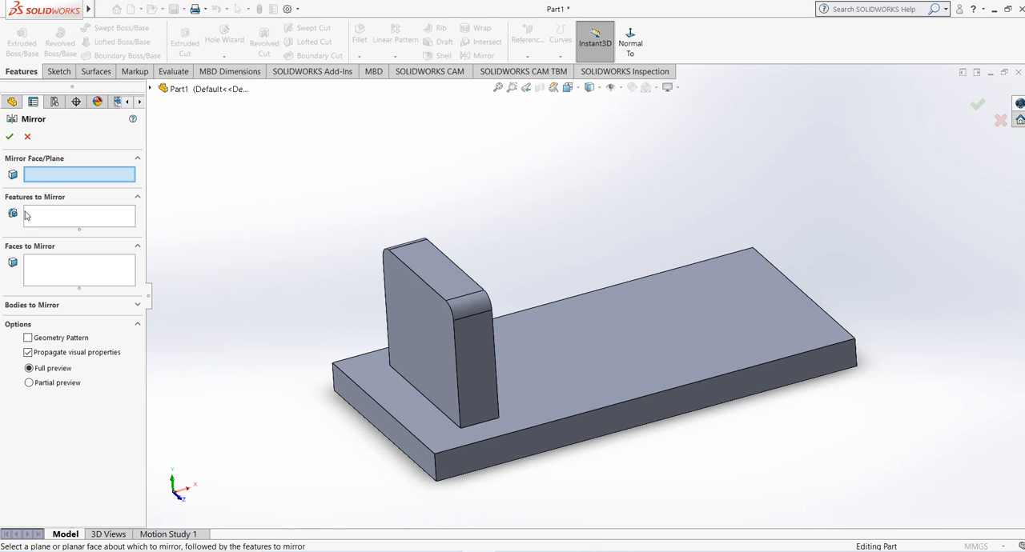
{"action": "left_click", "coordinate": [151, 89]}
{"action": "left_click", "coordinate": [190, 189]}
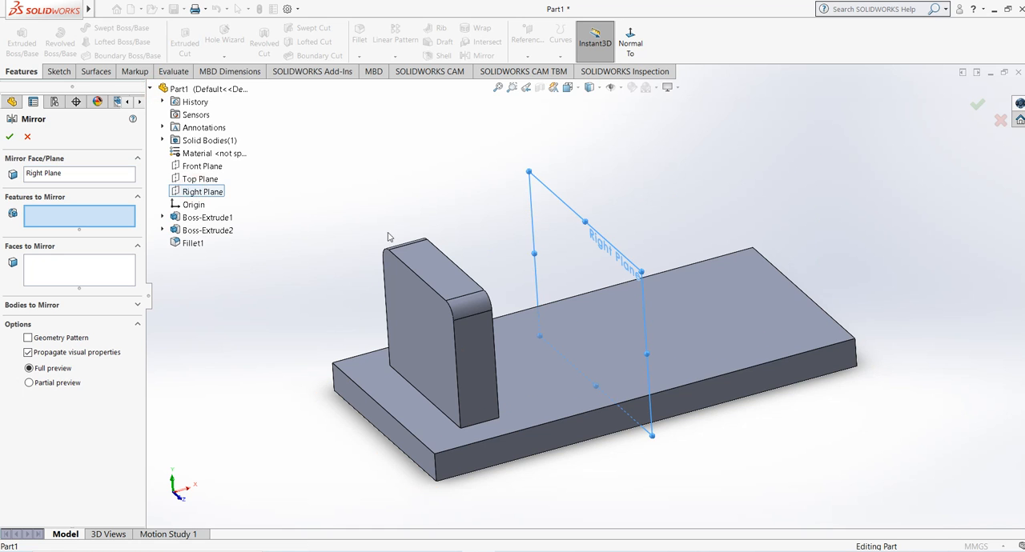
{"action": "middle_click_drag", "start_coordinate": [388, 232], "coordinate": [364, 218]}
{"action": "left_click", "coordinate": [24, 270]}
{"action": "left_click", "coordinate": [466, 329]}
{"action": "left_click", "coordinate": [489, 335]}
{"action": "left_click", "coordinate": [499, 278]}
{"action": "left_click", "coordinate": [436, 261]}
{"action": "middle_click_drag", "start_coordinate": [437, 260], "coordinate": [331, 327]}
{"action": "left_click", "coordinate": [551, 336]}
{"action": "left_click", "coordinate": [534, 350]}
{"action": "left_click", "coordinate": [458, 355]}
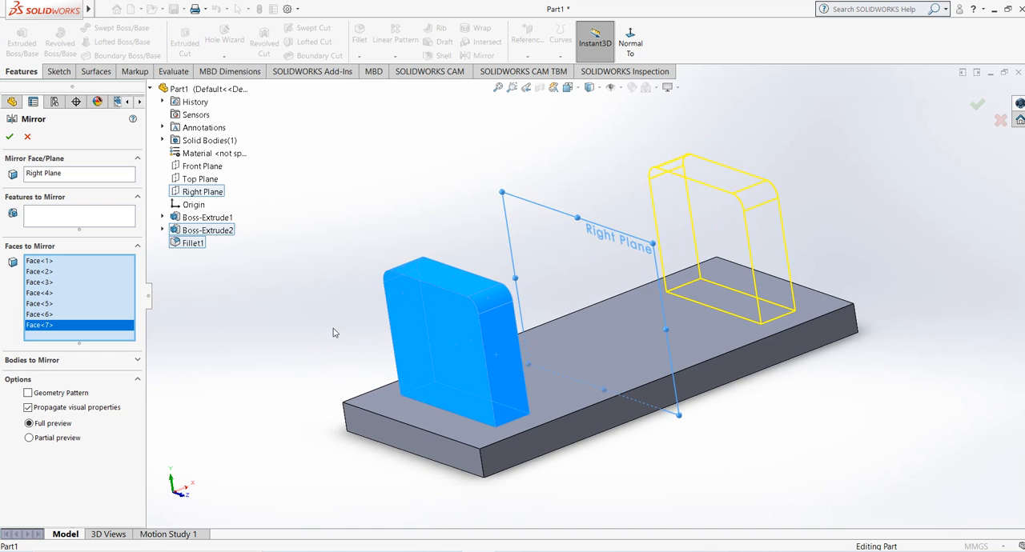
{"action": "middle_click_drag", "start_coordinate": [334, 332], "coordinate": [482, 370]}
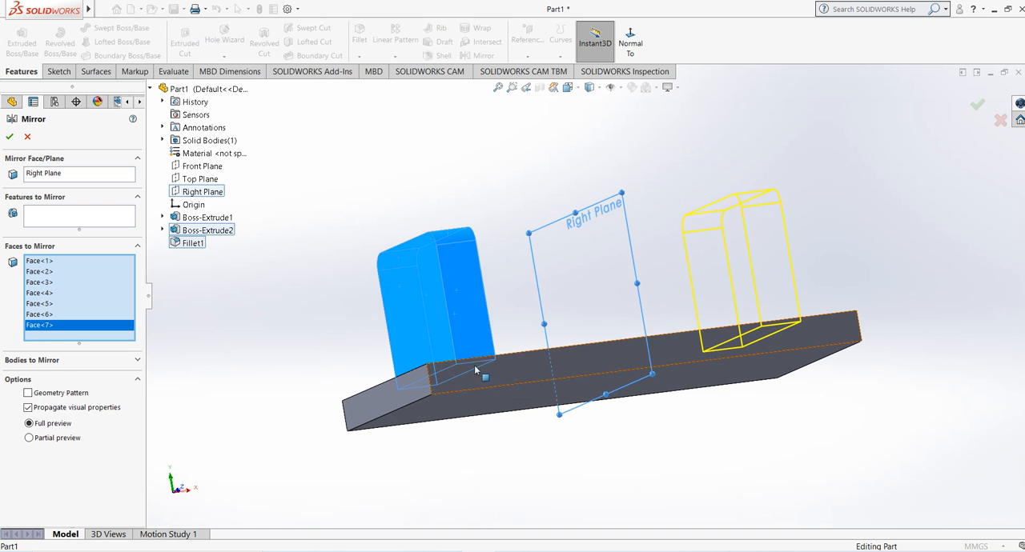
{"action": "middle_click_drag", "start_coordinate": [474, 366], "coordinate": [649, 336]}
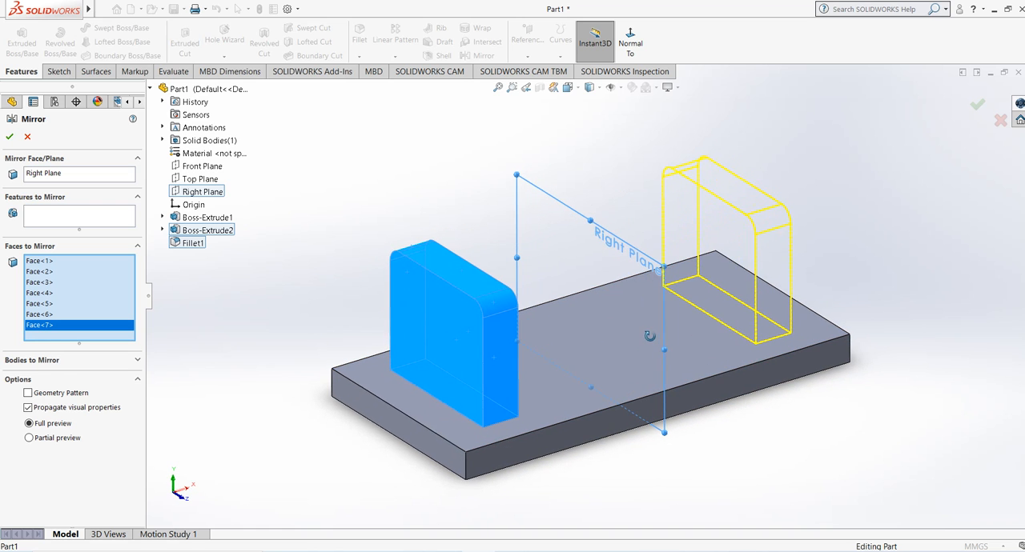
{"action": "left_click", "coordinate": [9, 136]}
{"action": "left_click", "coordinate": [353, 236]}
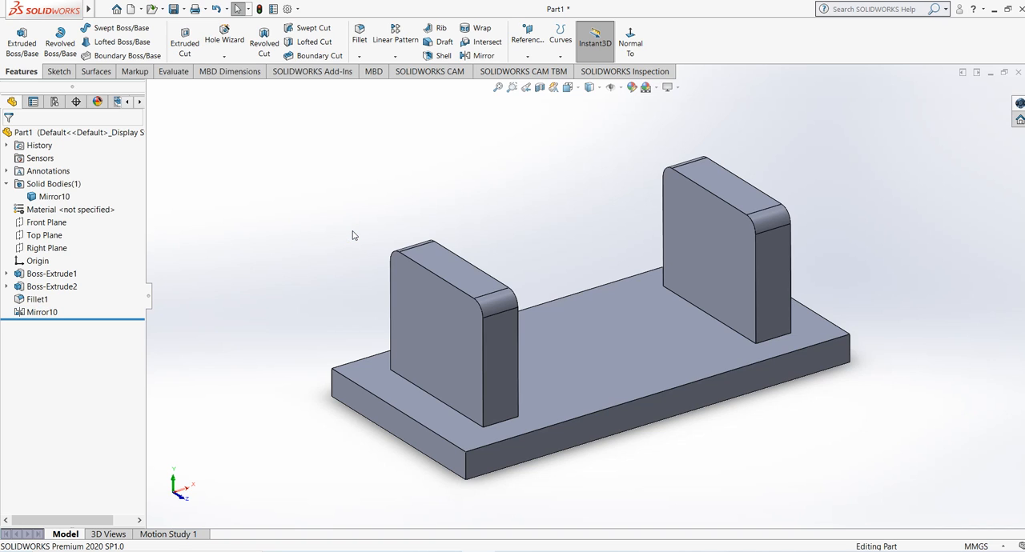
Step: Undo the last face mirror
{"action": "key", "text": "ctrl+z"}
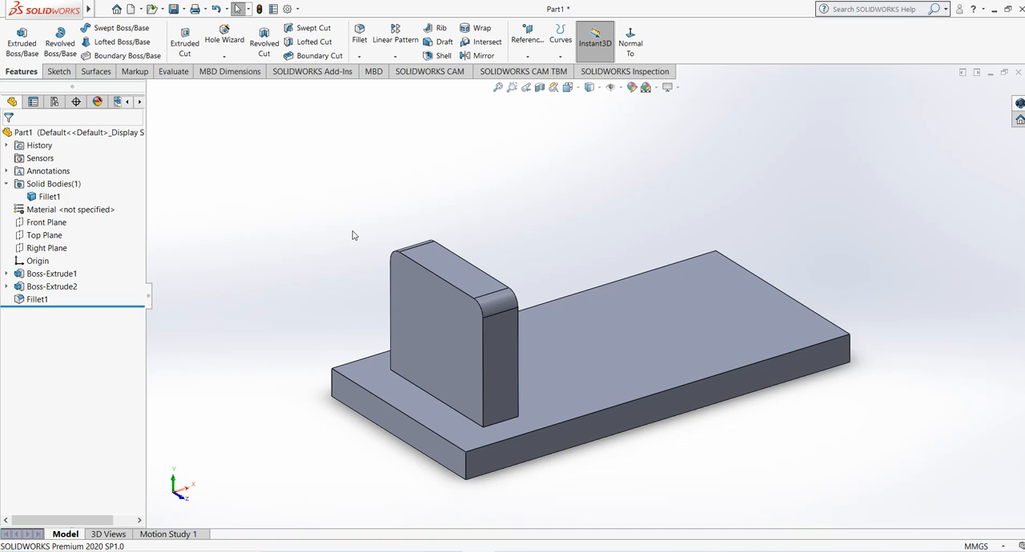
{"action": "mouse_move", "coordinate": [357, 274]}
{"action": "middle_mouse_down"}
{"action": "mouse_move", "coordinate": [302, 218]}
{"action": "mouse_move", "coordinate": [281, 266]}
{"action": "mouse_move", "coordinate": [341, 269]}
{"action": "middle_mouse_up"}
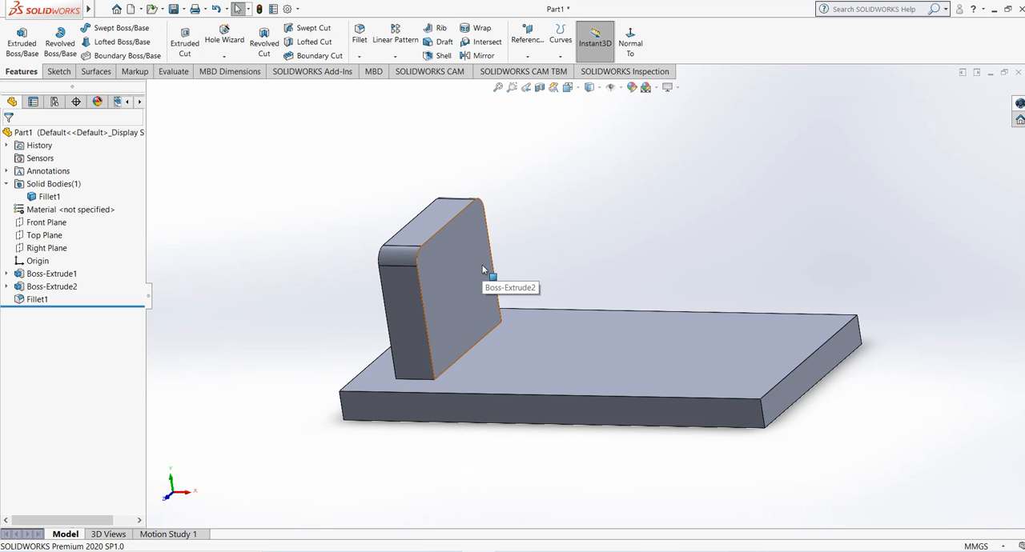
{"action": "middle_click_drag", "start_coordinate": [597, 247], "coordinate": [582, 247]}
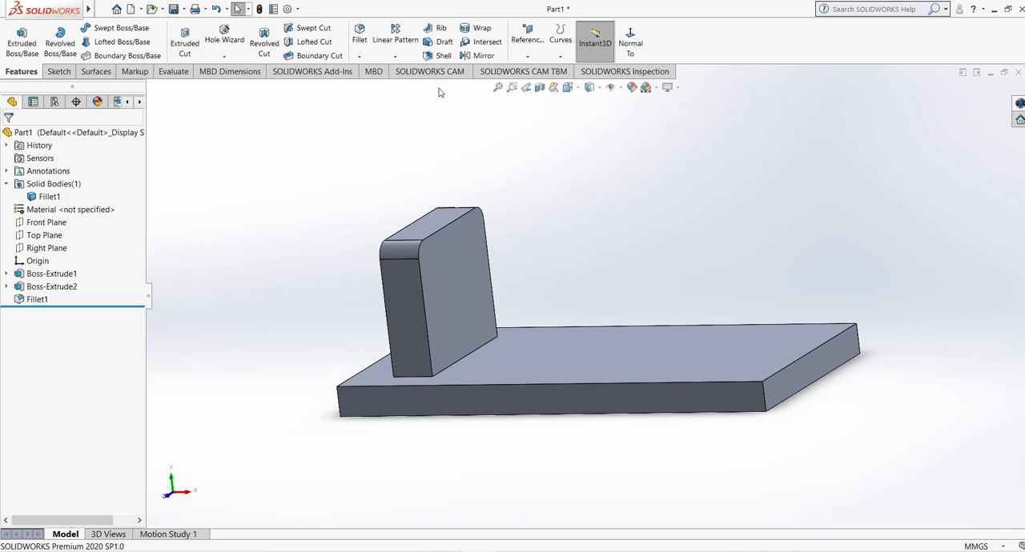
{"action": "left_click", "coordinate": [478, 55]}
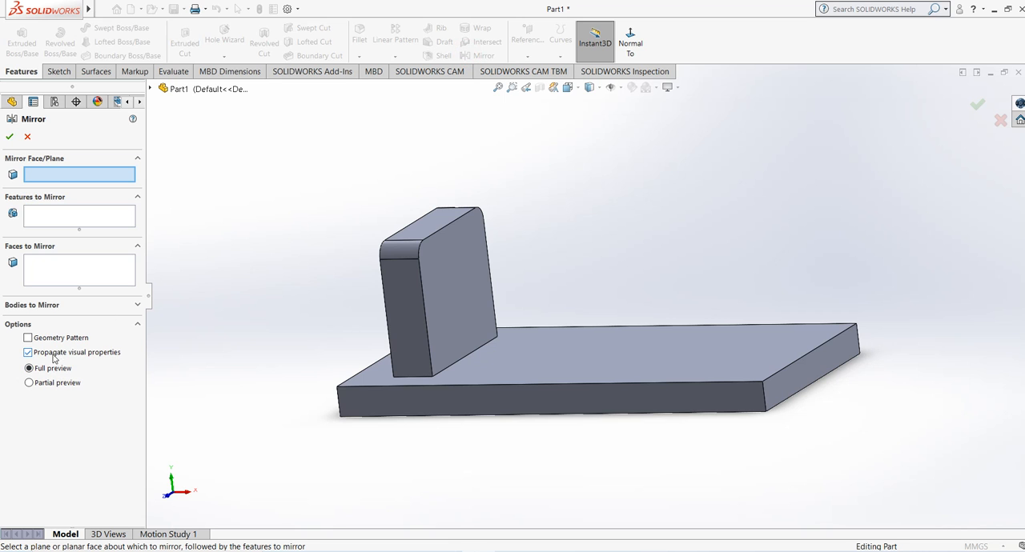
{"action": "left_click", "coordinate": [27, 136]}
{"action": "middle_click_drag", "start_coordinate": [281, 224], "coordinate": [461, 323]}
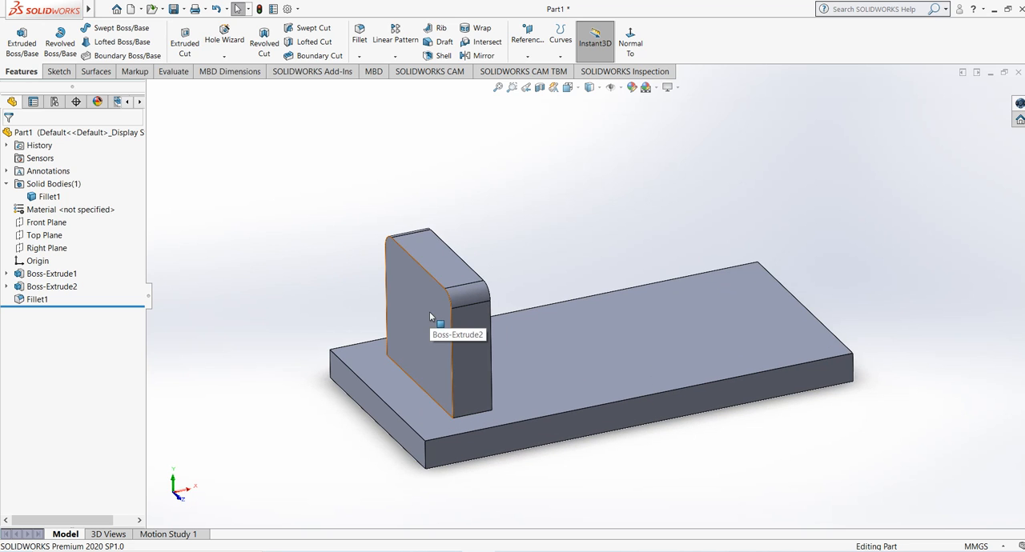
{"action": "middle_click_drag", "start_coordinate": [466, 341], "coordinate": [434, 324]}
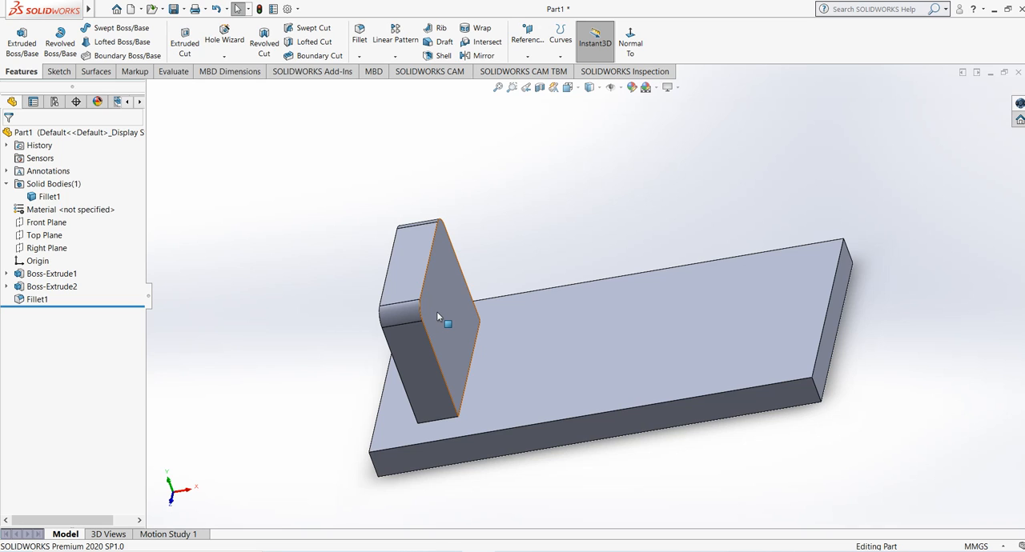
{"action": "middle_click_drag", "start_coordinate": [436, 317], "coordinate": [459, 294]}
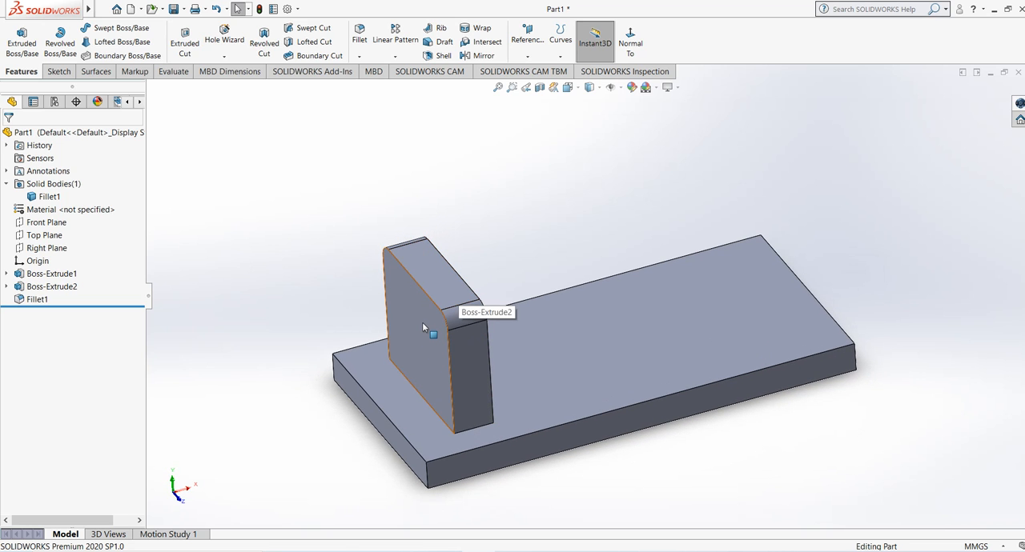
{"action": "middle_click_drag", "start_coordinate": [422, 322], "coordinate": [482, 252]}
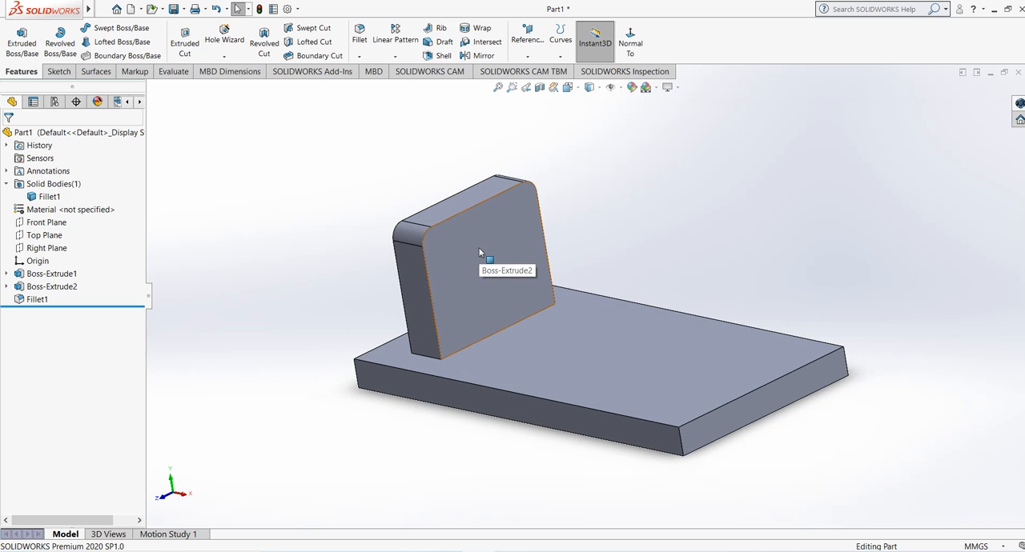
{"action": "left_click", "coordinate": [492, 243]}
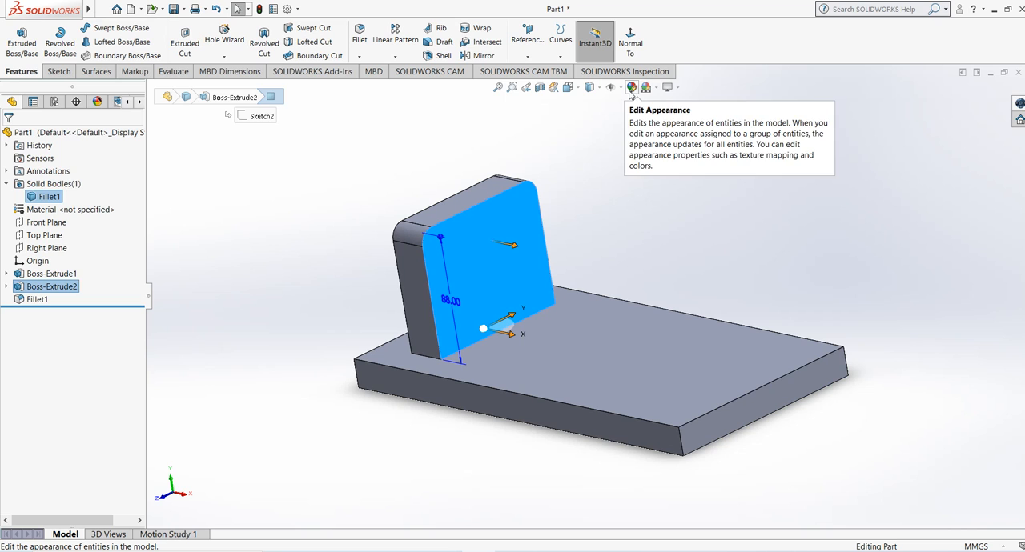
{"action": "left_click", "coordinate": [581, 185]}
{"action": "left_click", "coordinate": [530, 229]}
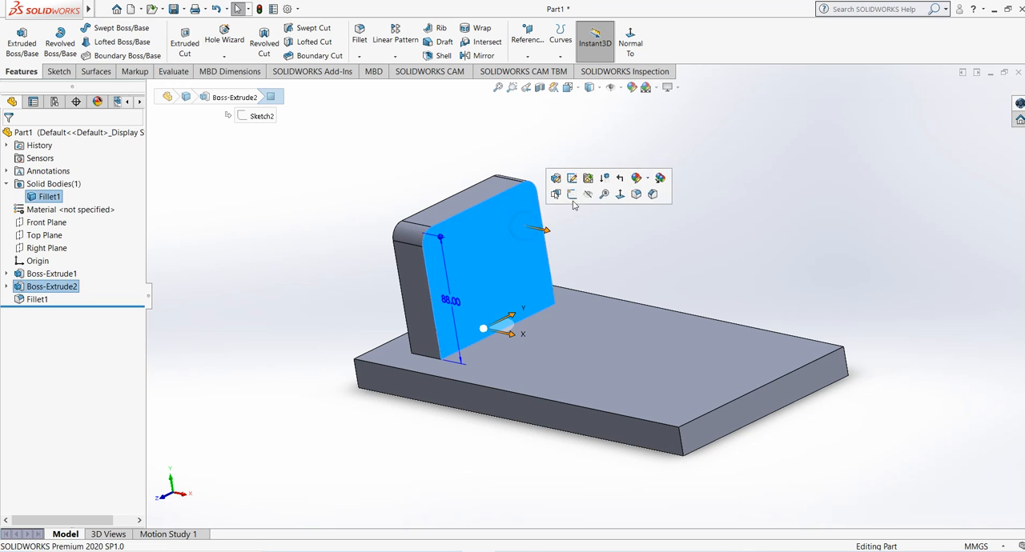
{"action": "left_click", "coordinate": [641, 180]}
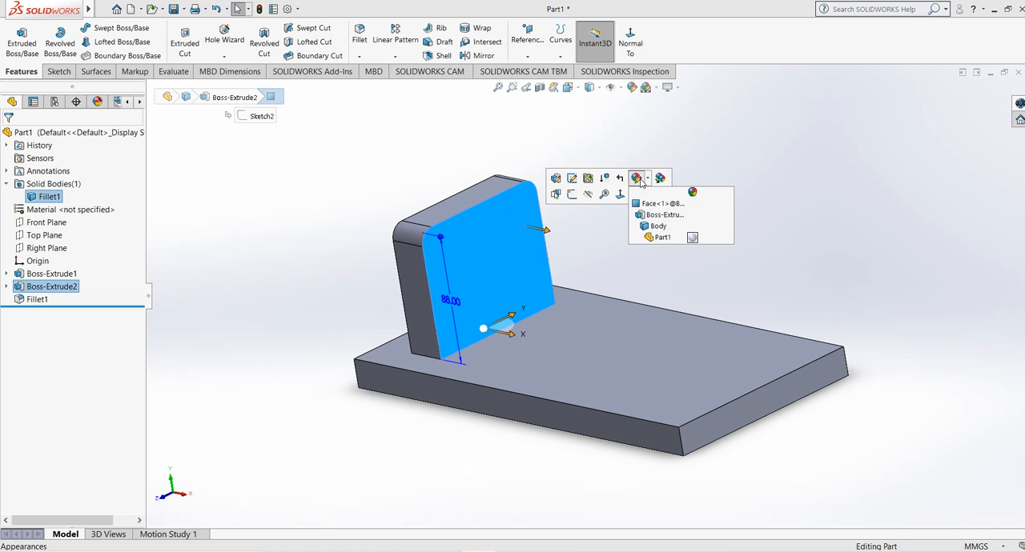
{"action": "left_click", "coordinate": [661, 238]}
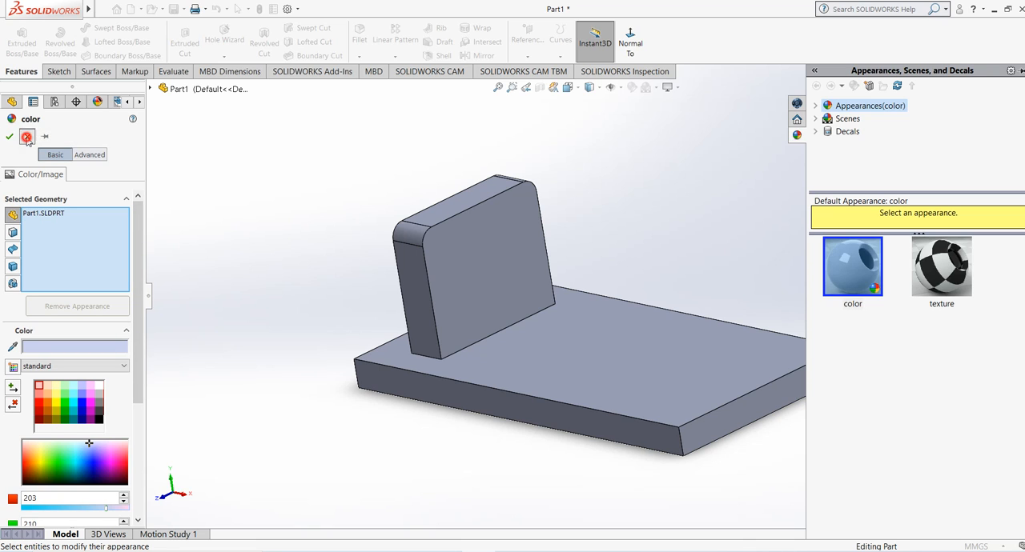
{"action": "left_click", "coordinate": [28, 137]}
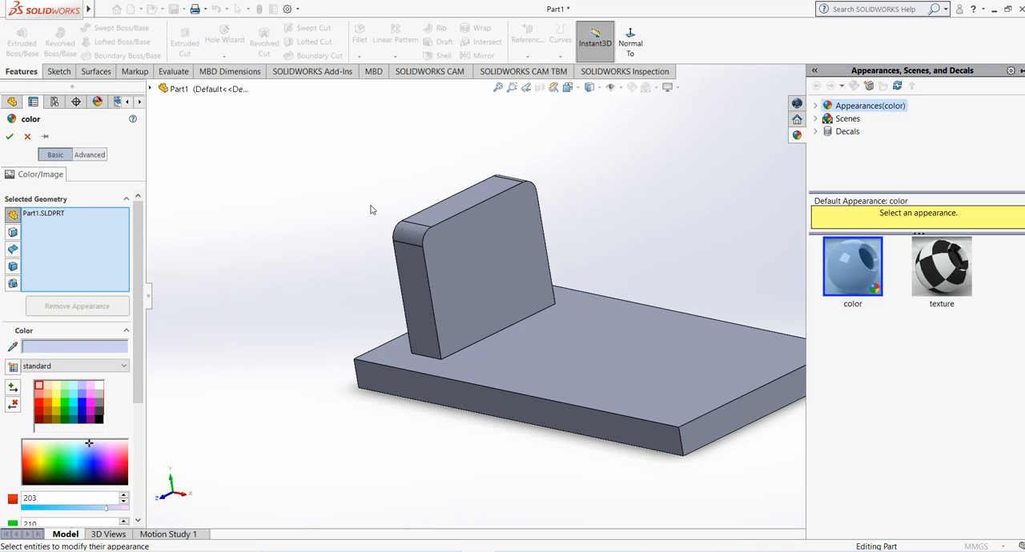
Step: Set the appearance colour of the whole part to red from the standard swatches
{"action": "scroll", "coordinate": [273, 324], "scroll_direction": "up", "scroll_amount": 2}
{"action": "scroll", "coordinate": [780, 363], "scroll_direction": "down", "scroll_amount": 1}
{"action": "scroll", "coordinate": [781, 367], "scroll_direction": "down", "scroll_amount": 2}
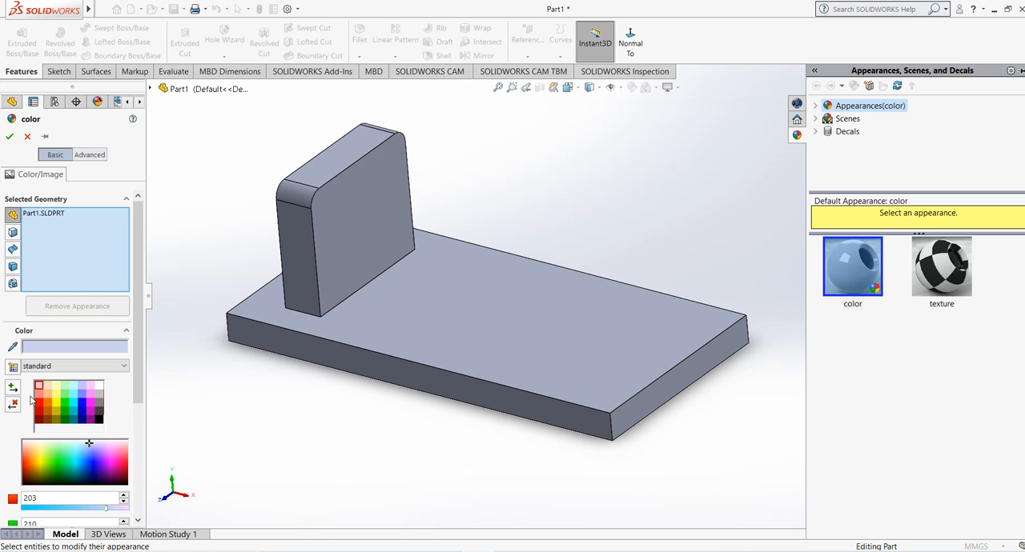
{"action": "left_click", "coordinate": [38, 406]}
{"action": "middle_click_drag", "start_coordinate": [450, 415], "coordinate": [425, 430]}
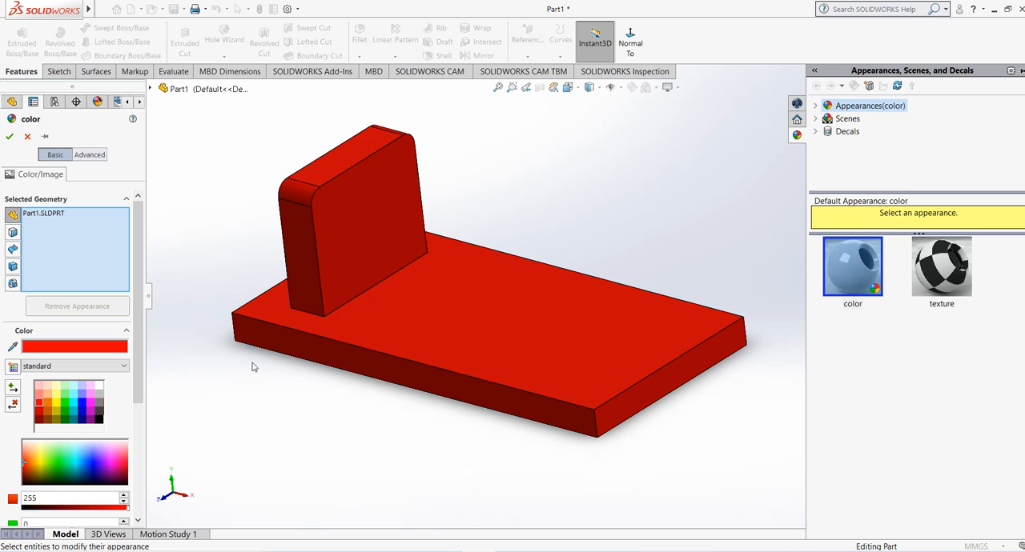
Step: Clear the whole-part selection and apply the red appearance only to the upright block's large face towards the plate's middle
{"action": "right_click", "coordinate": [36, 217]}
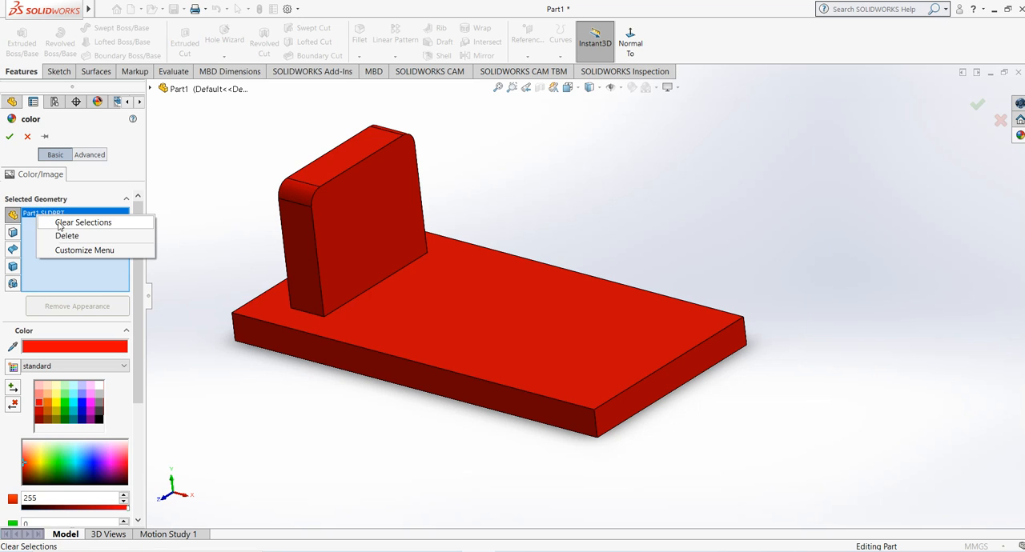
{"action": "left_click", "coordinate": [68, 222]}
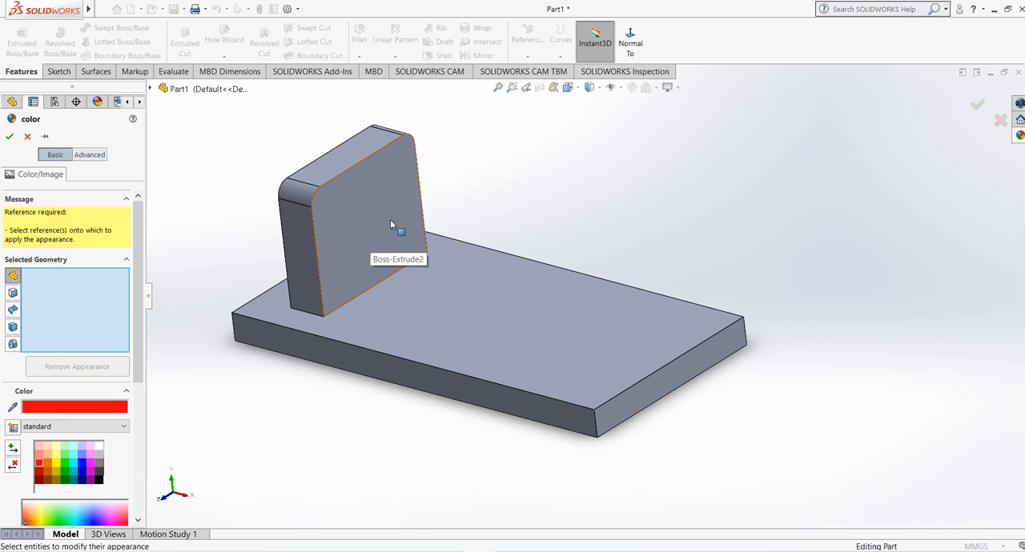
{"action": "left_click", "coordinate": [13, 294]}
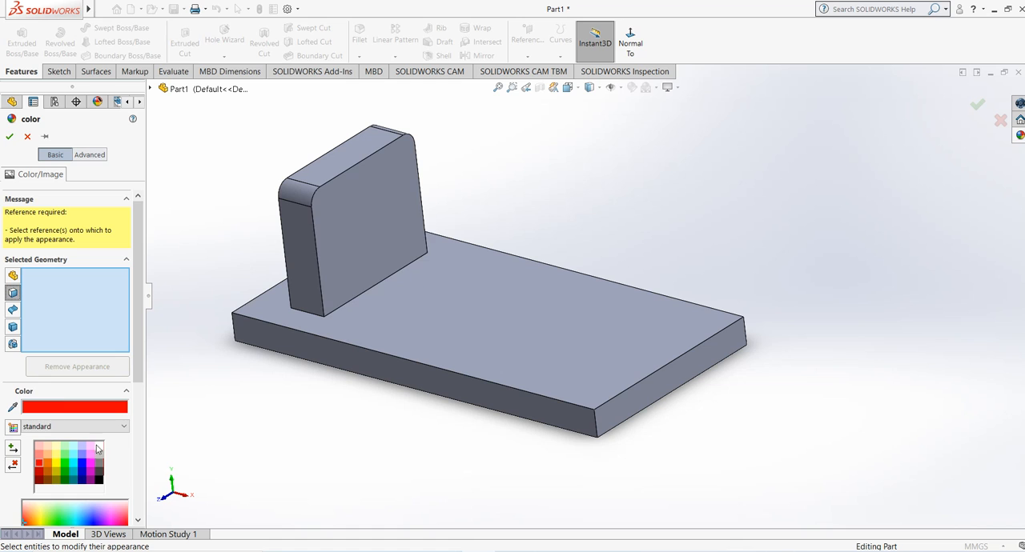
{"action": "left_click", "coordinate": [362, 220]}
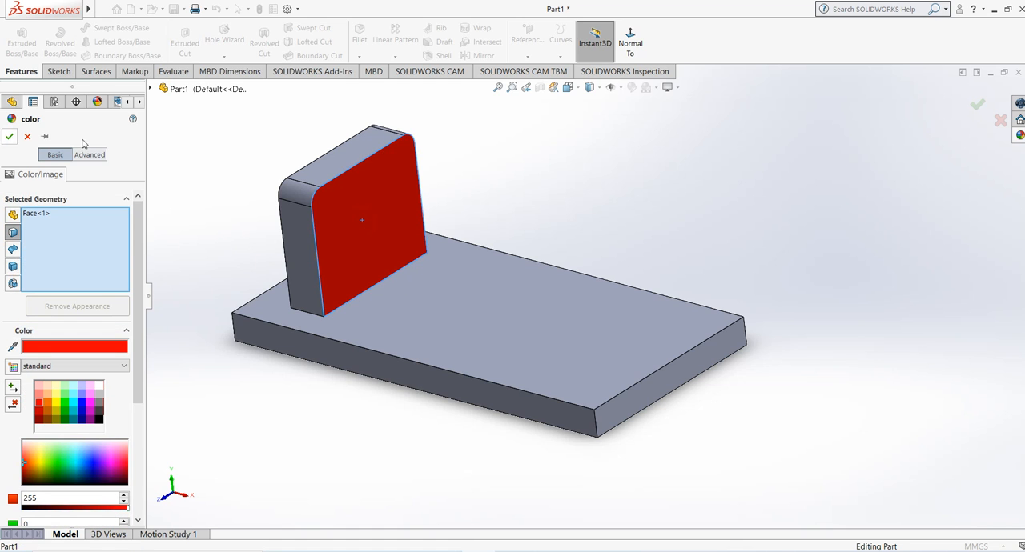
{"action": "middle_click_drag", "start_coordinate": [237, 203], "coordinate": [208, 183]}
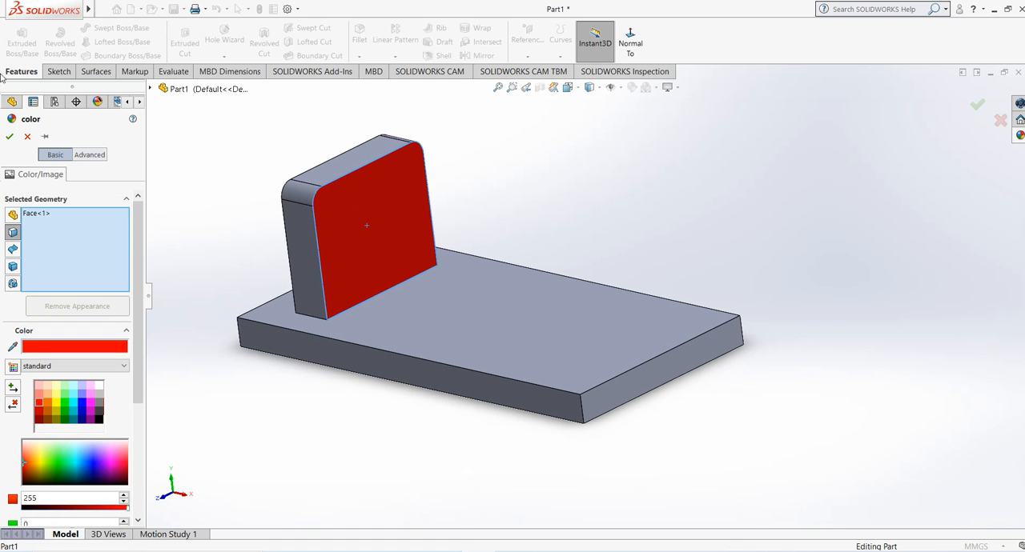
{"action": "left_click", "coordinate": [11, 137]}
{"action": "middle_click_drag", "start_coordinate": [257, 211], "coordinate": [329, 151]}
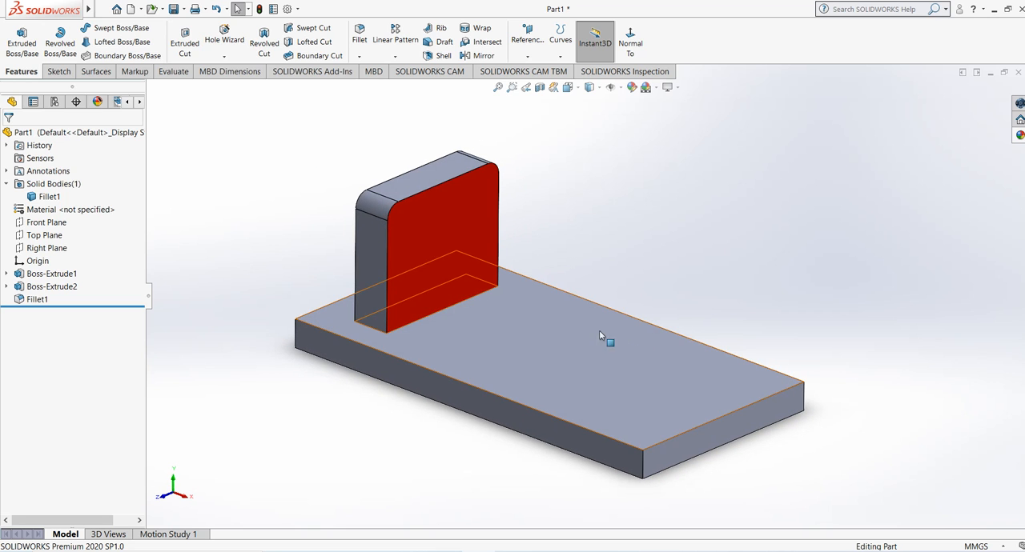
{"action": "left_click", "coordinate": [645, 87]}
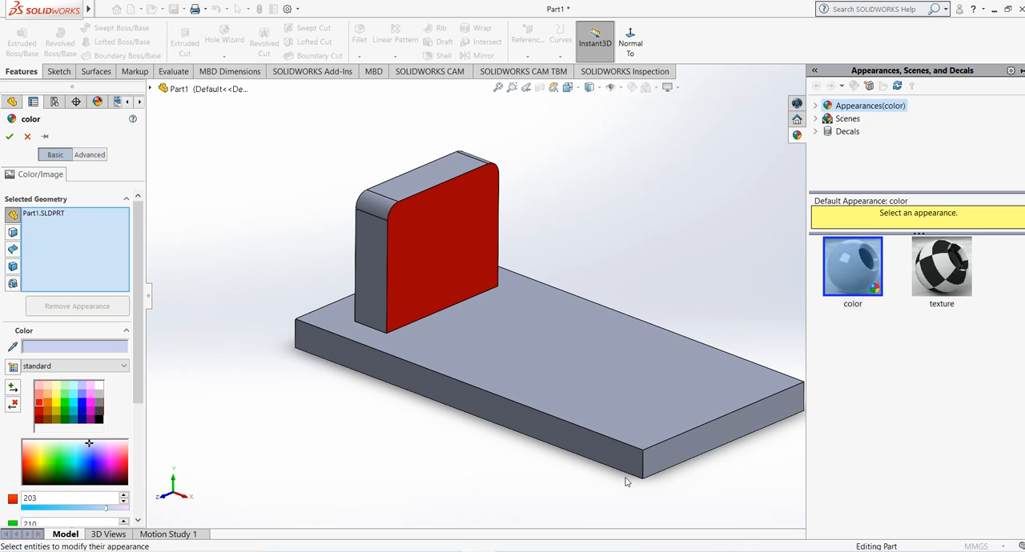
{"action": "left_click", "coordinate": [81, 408]}
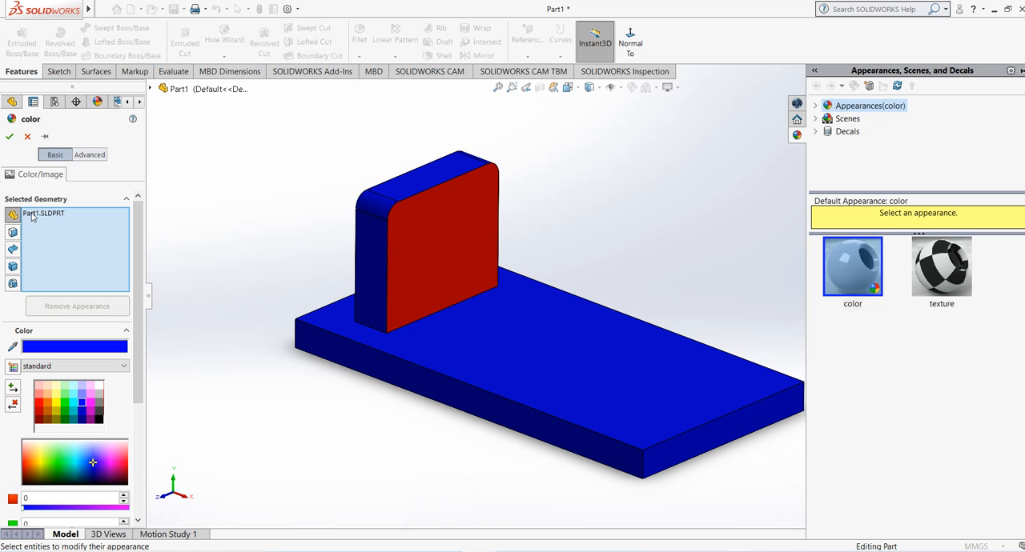
{"action": "left_click", "coordinate": [28, 136]}
Step: Mirror the Boss-Extrude2 and Fillet1 features about the Right Plane with Propagate visual properties turned off
{"action": "middle_click_drag", "start_coordinate": [251, 175], "coordinate": [596, 325]}
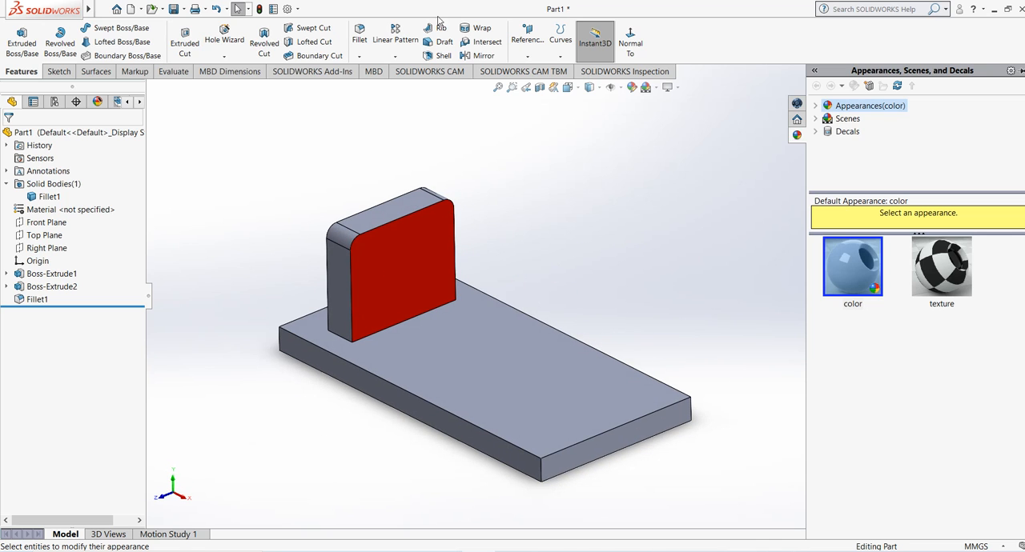
{"action": "left_click", "coordinate": [481, 56]}
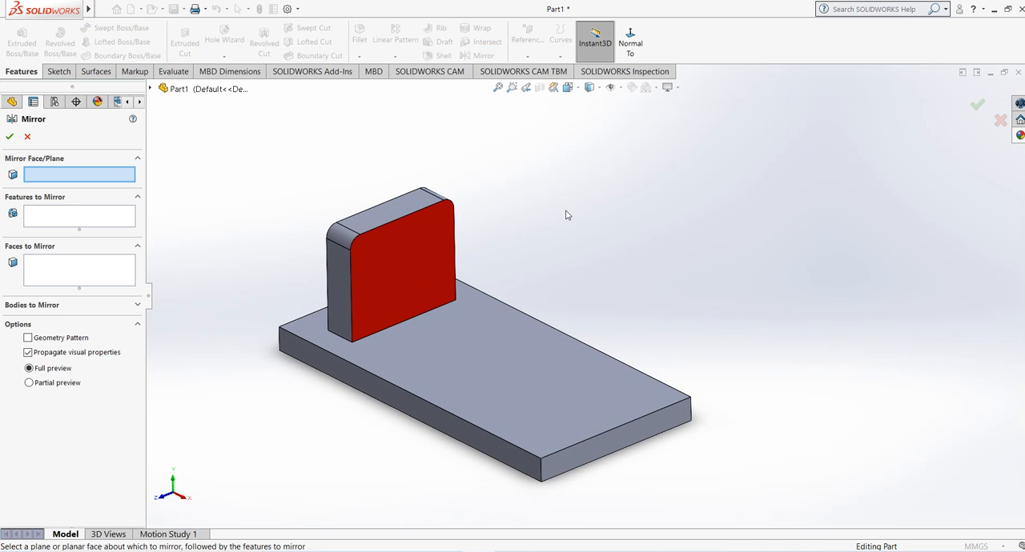
{"action": "left_click", "coordinate": [152, 89]}
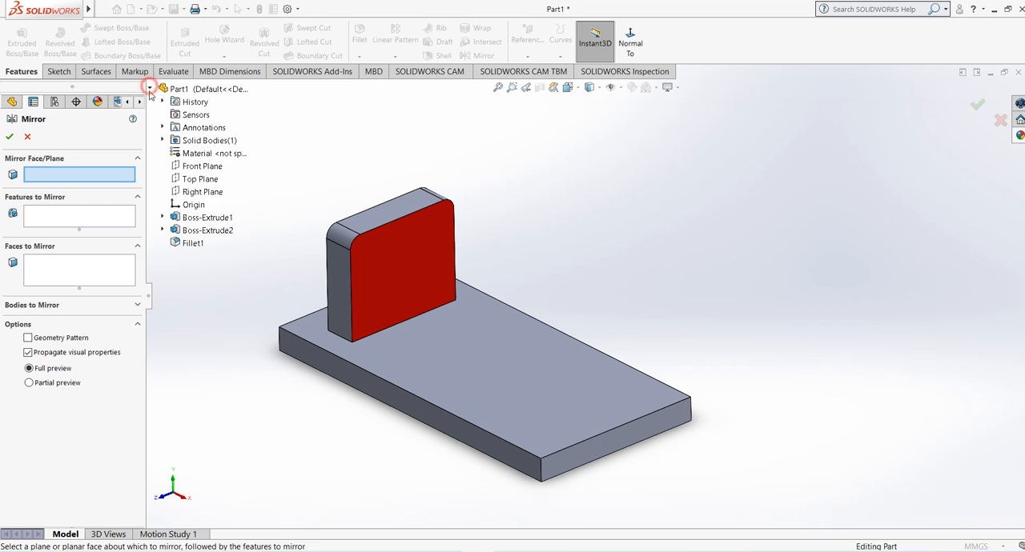
{"action": "left_click", "coordinate": [200, 192]}
{"action": "middle_click_drag", "start_coordinate": [703, 318], "coordinate": [681, 284]}
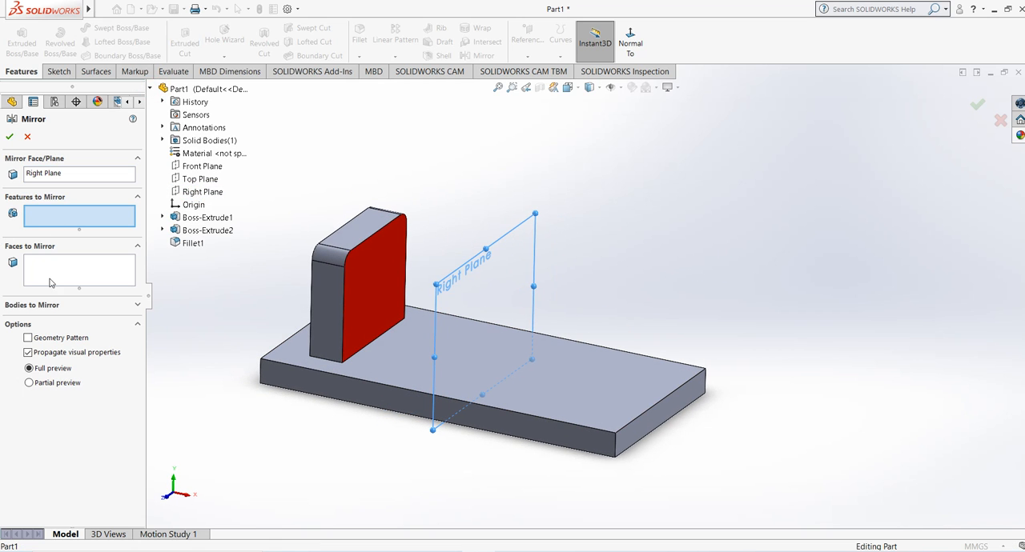
{"action": "left_click", "coordinate": [27, 353]}
{"action": "left_click", "coordinate": [334, 297]}
{"action": "left_click", "coordinate": [192, 243]}
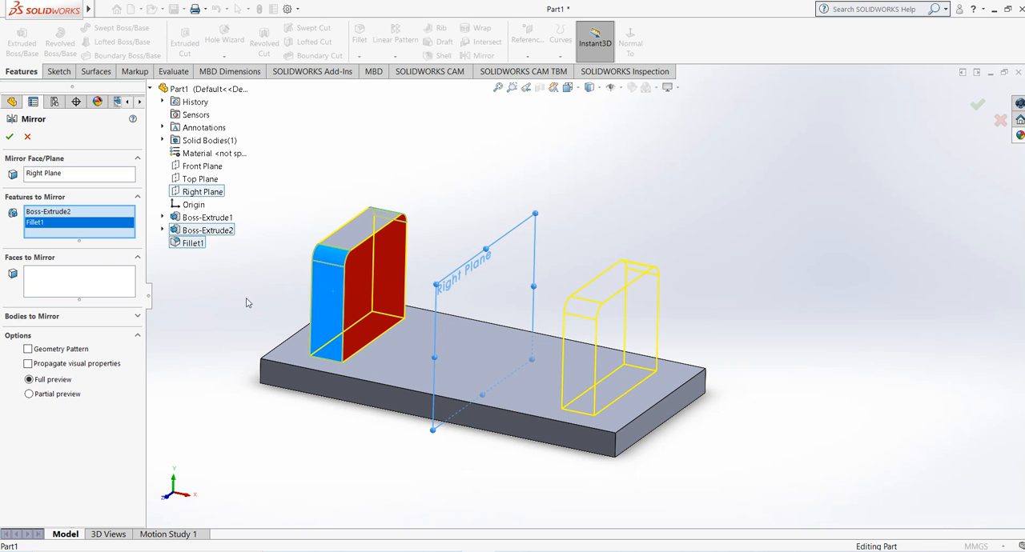
{"action": "left_click", "coordinate": [10, 137]}
Step: Edit the block's mirror feature to turn on Propagate visual properties
{"action": "middle_click_drag", "start_coordinate": [398, 187], "coordinate": [467, 205]}
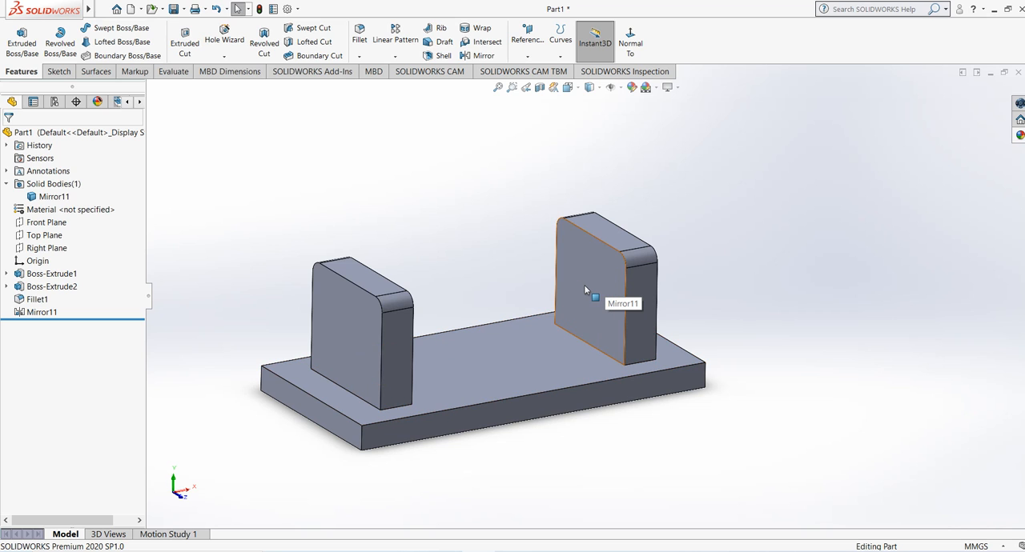
{"action": "left_click", "coordinate": [36, 312]}
{"action": "left_click", "coordinate": [40, 286]}
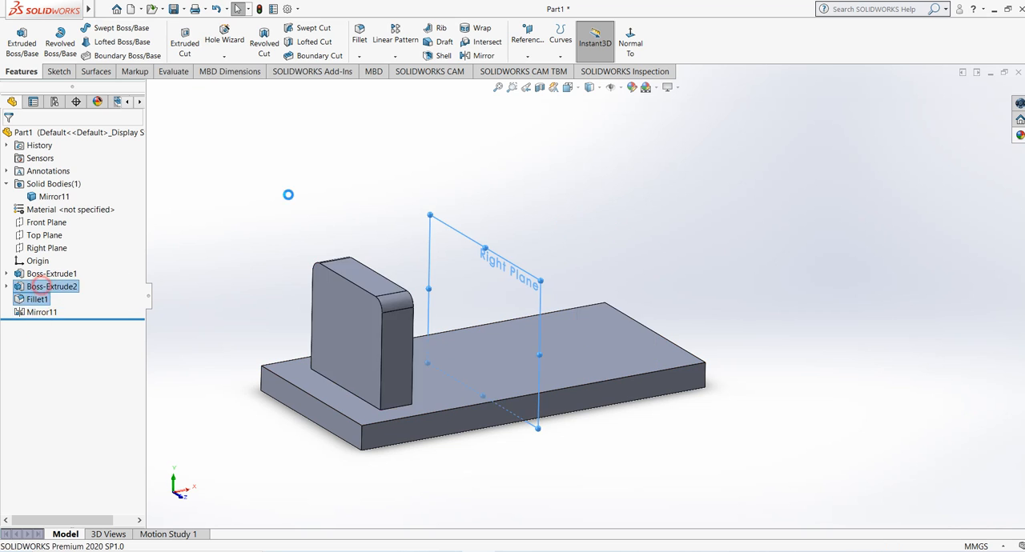
{"action": "left_click", "coordinate": [28, 339]}
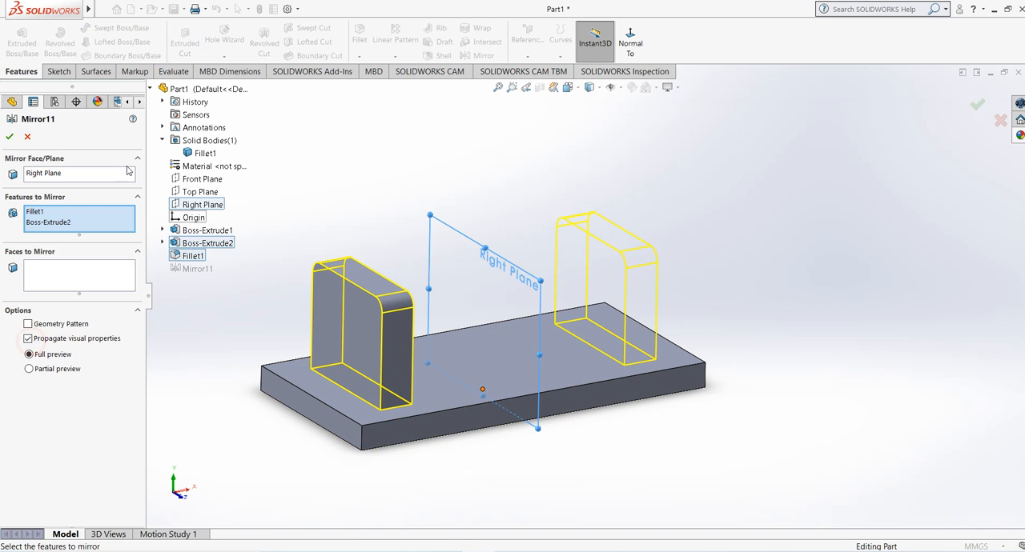
{"action": "left_click", "coordinate": [10, 136]}
{"action": "middle_click_drag", "start_coordinate": [305, 159], "coordinate": [412, 244]}
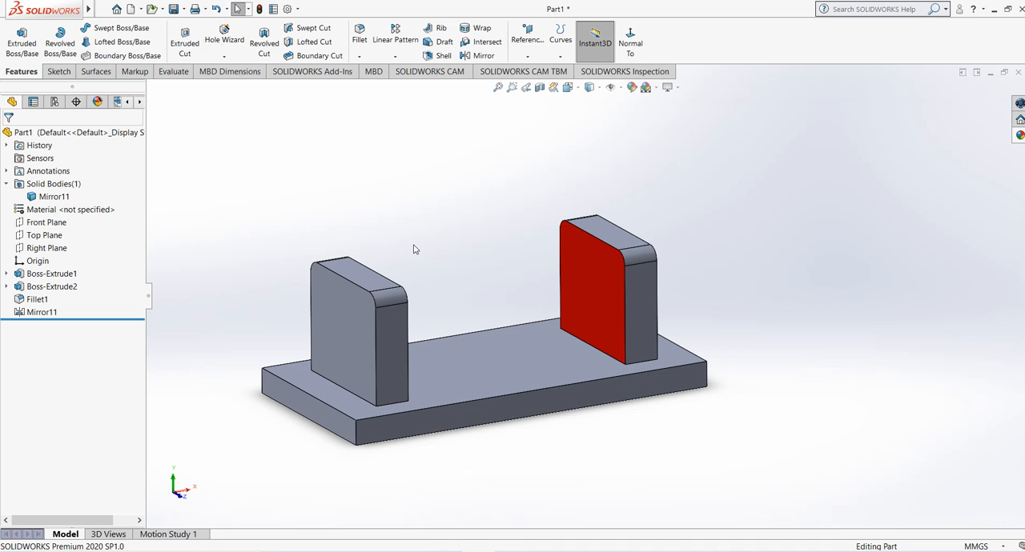
{"action": "middle_click_drag", "start_coordinate": [414, 249], "coordinate": [316, 281]}
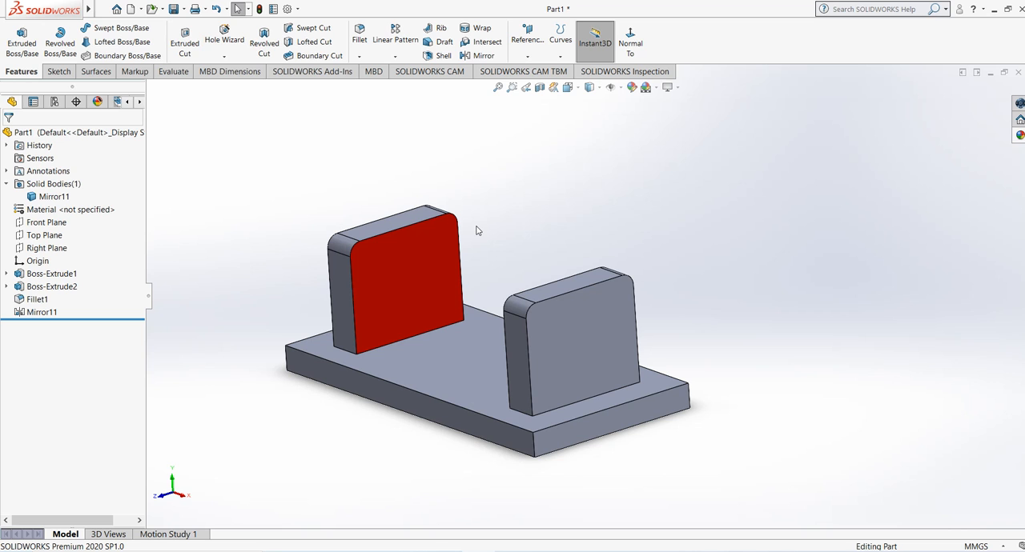
{"action": "middle_click_drag", "start_coordinate": [477, 231], "coordinate": [588, 247]}
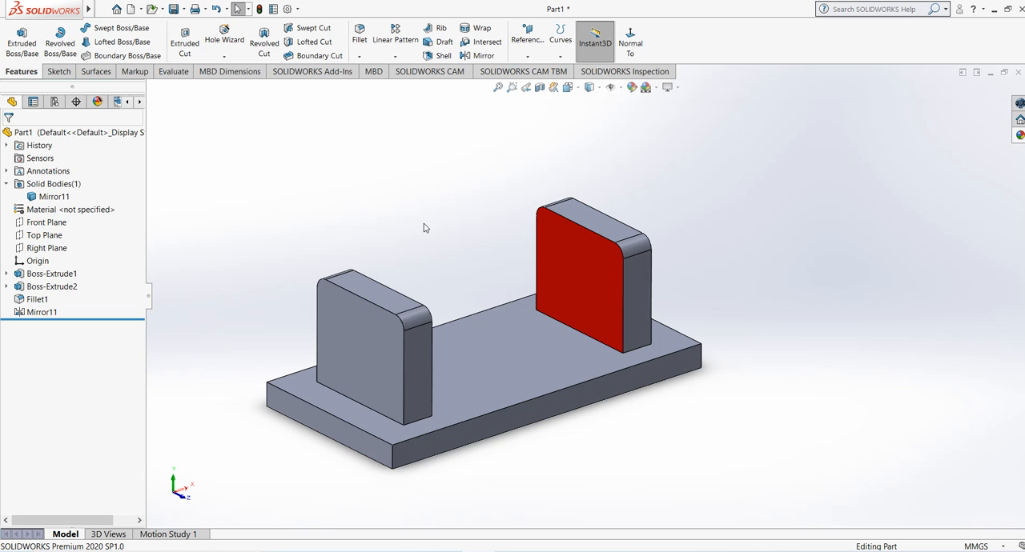
{"action": "left_click", "coordinate": [445, 551]}
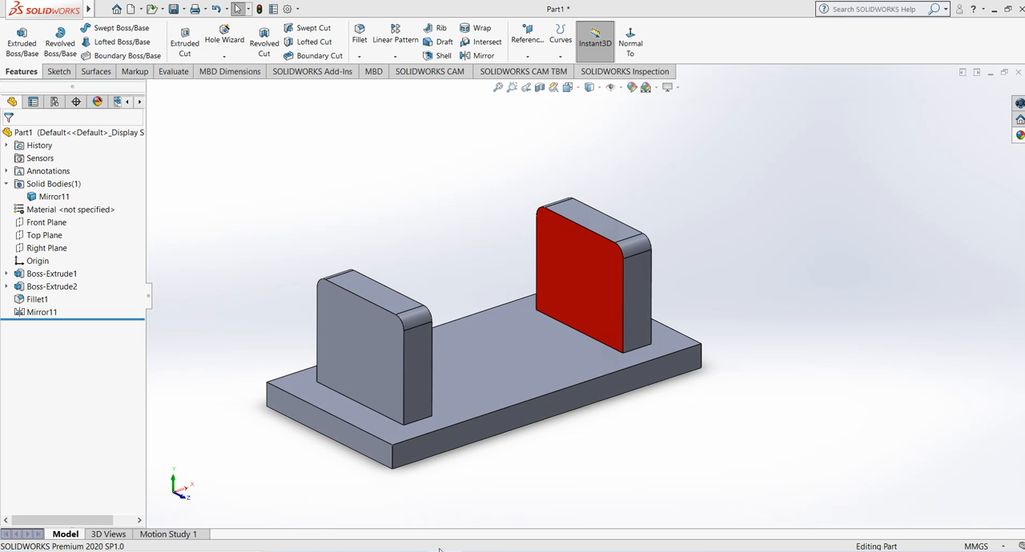